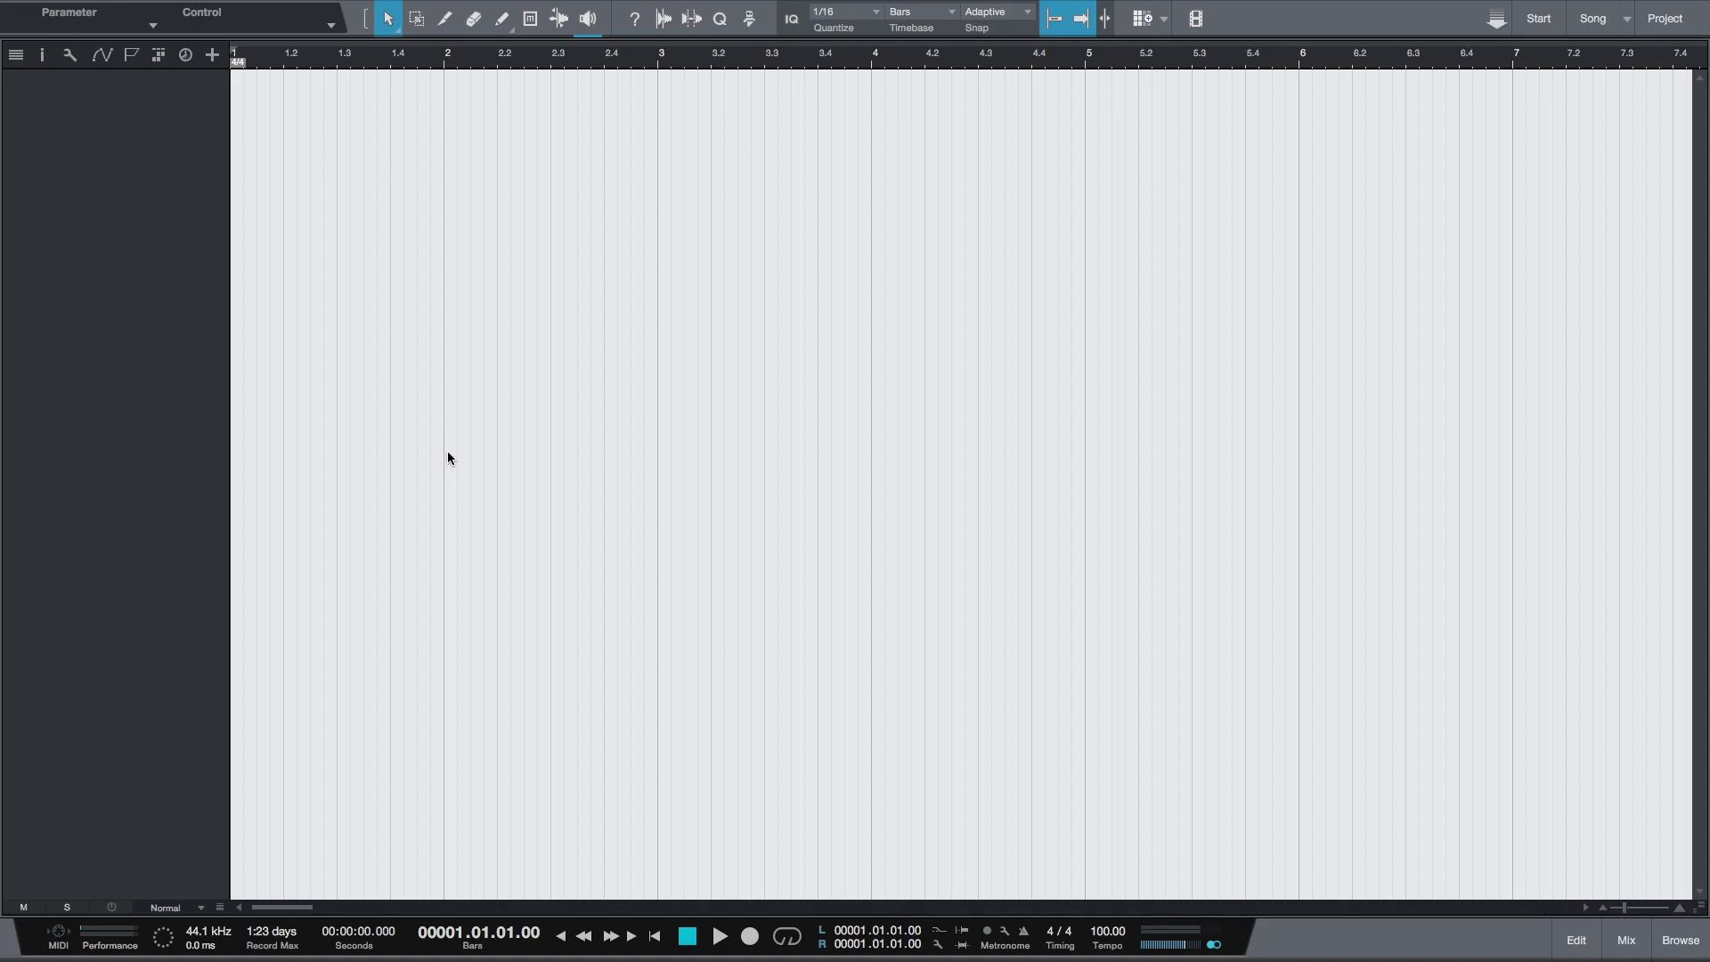
Add a mono Audio track named Guitar that takes its input from Input L
left_click(212, 55)
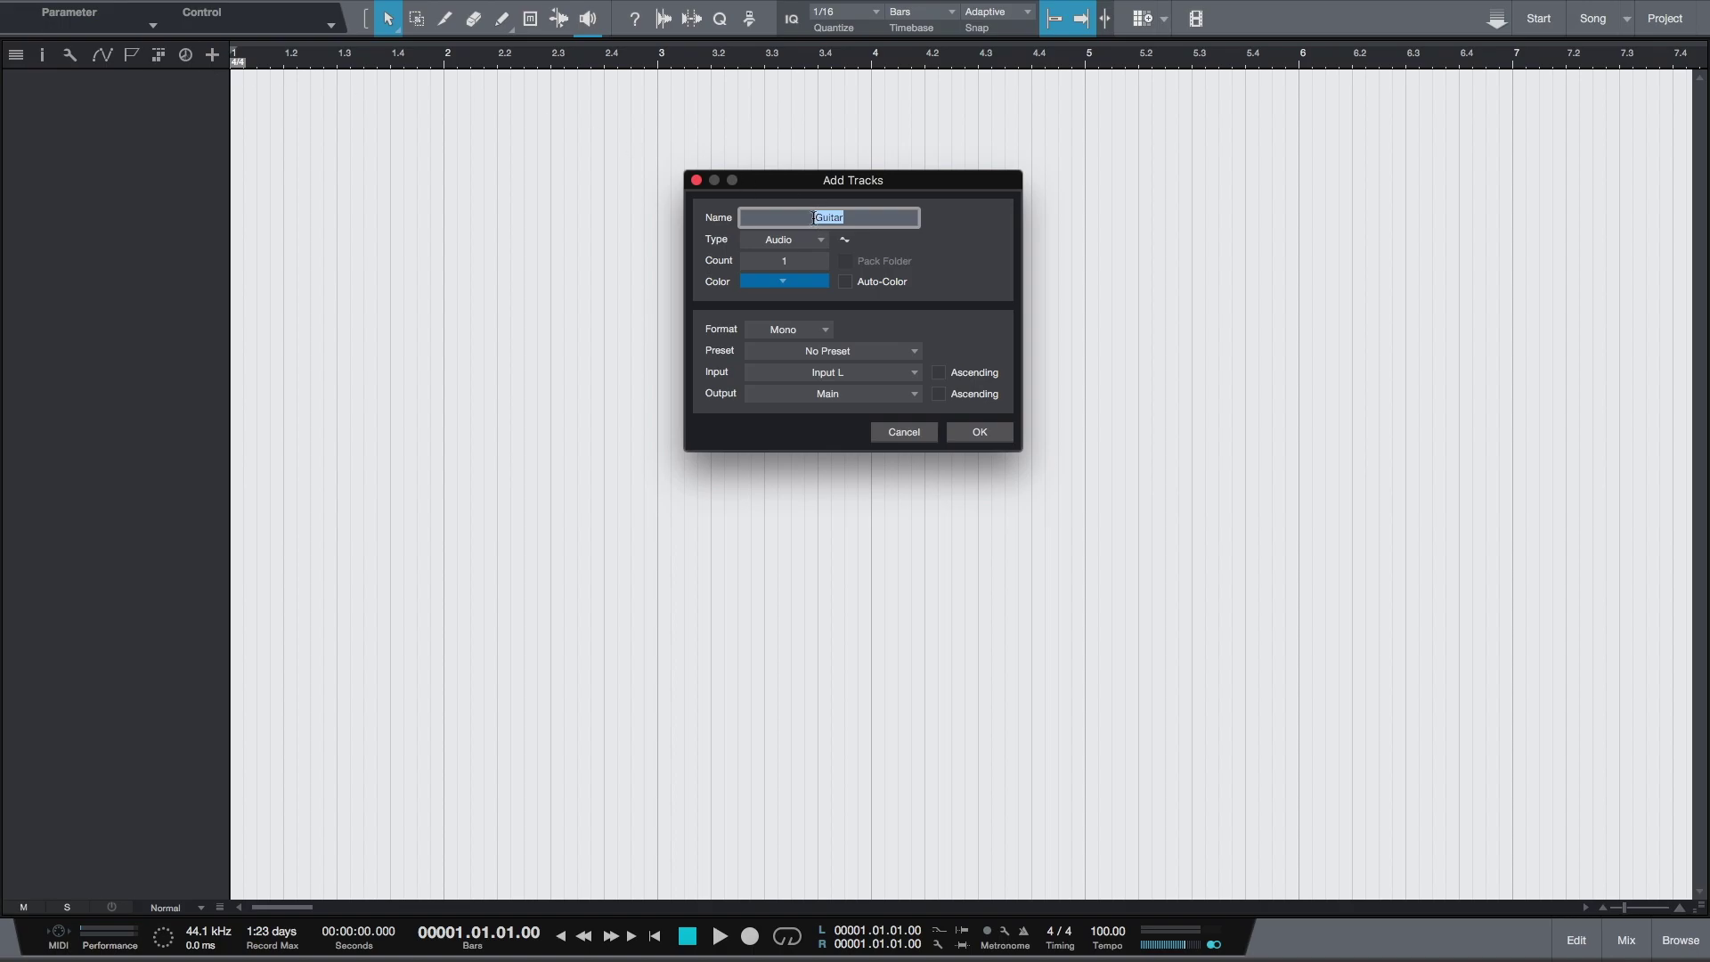
left_click(855, 219)
left_click(814, 331)
left_click(812, 346)
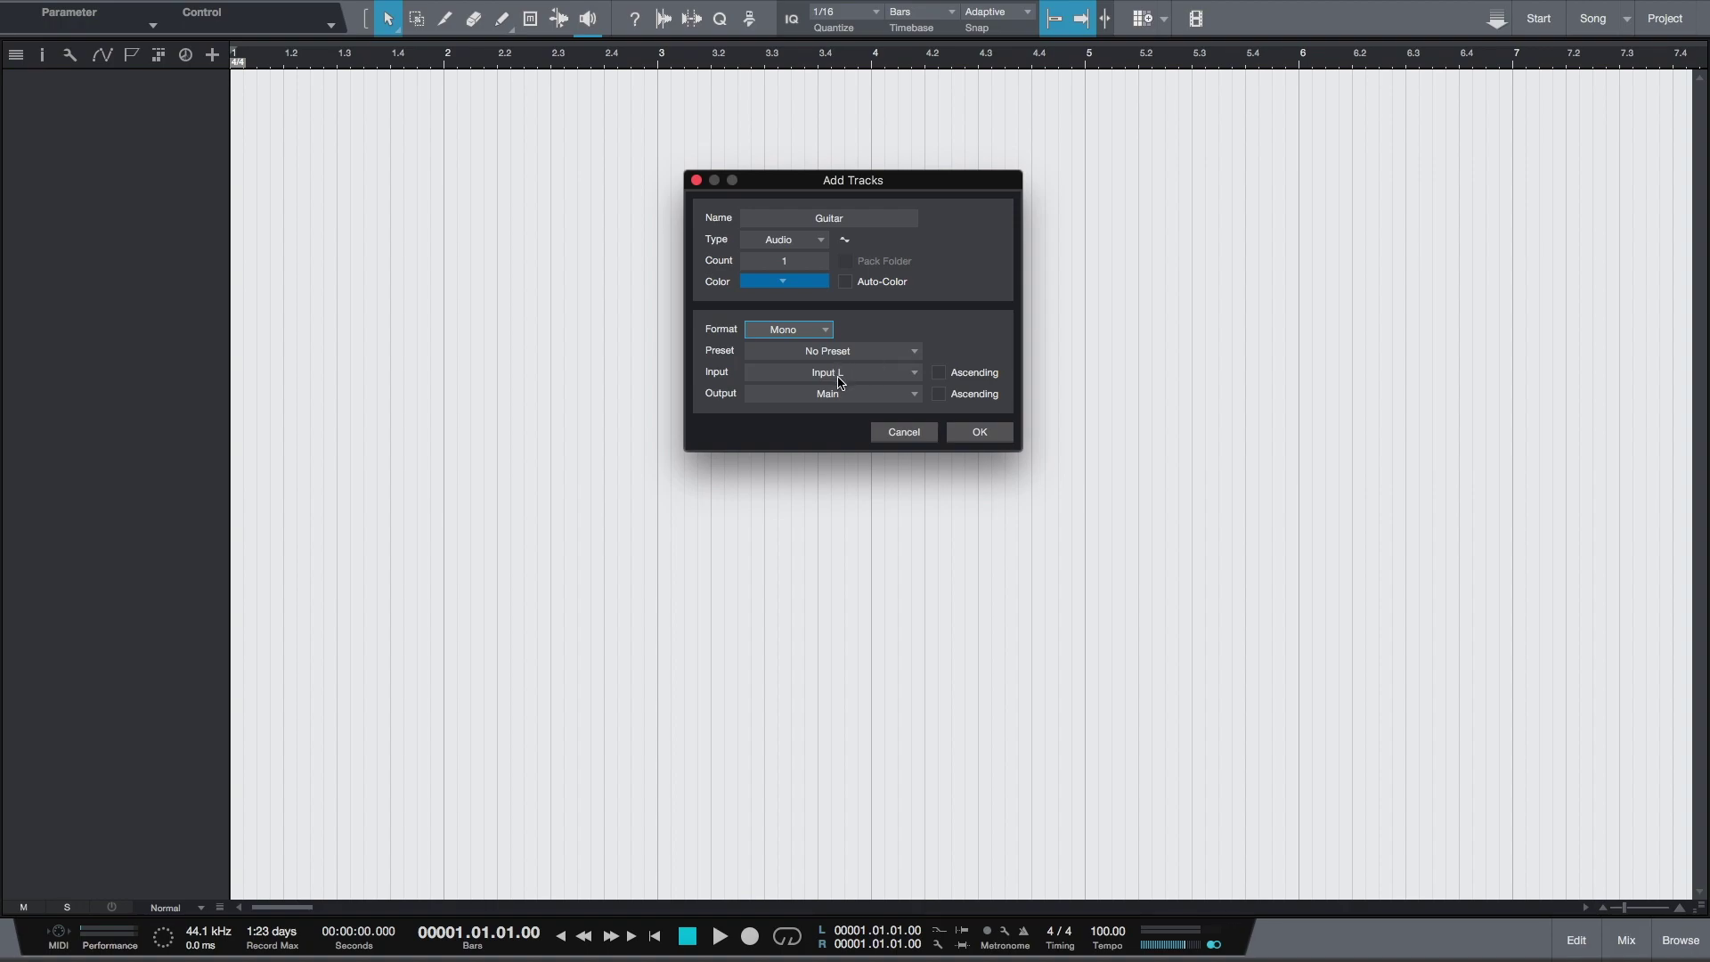
left_click(868, 374)
left_click(868, 376)
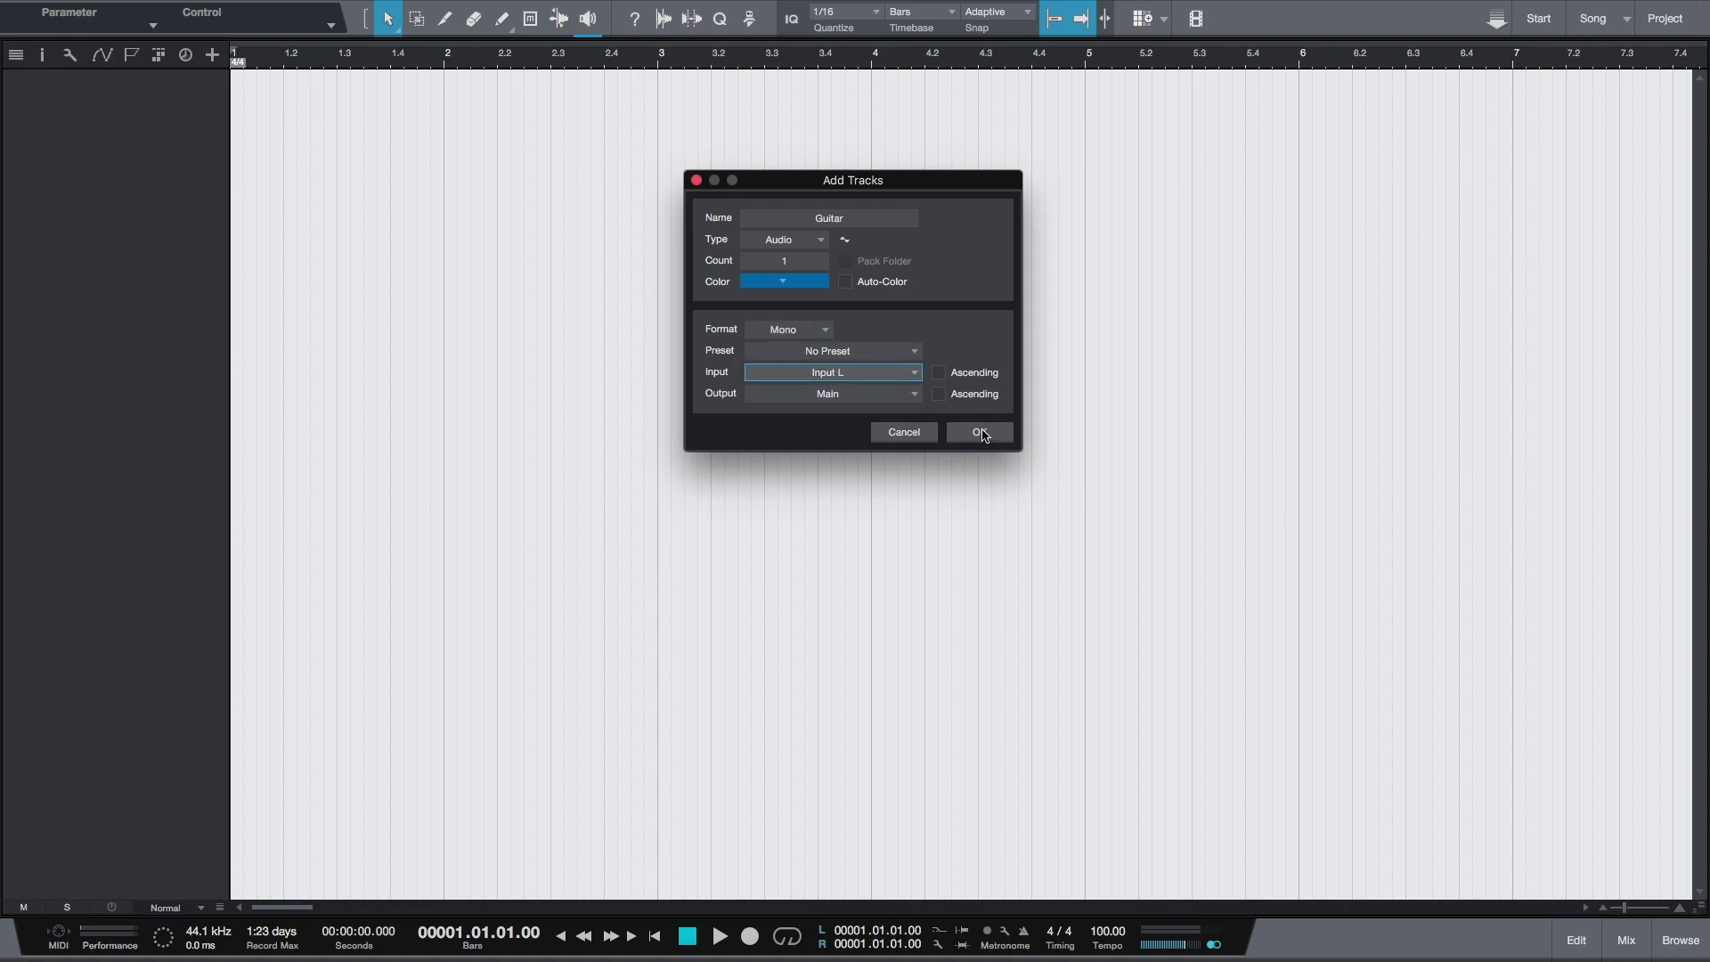
left_click(980, 432)
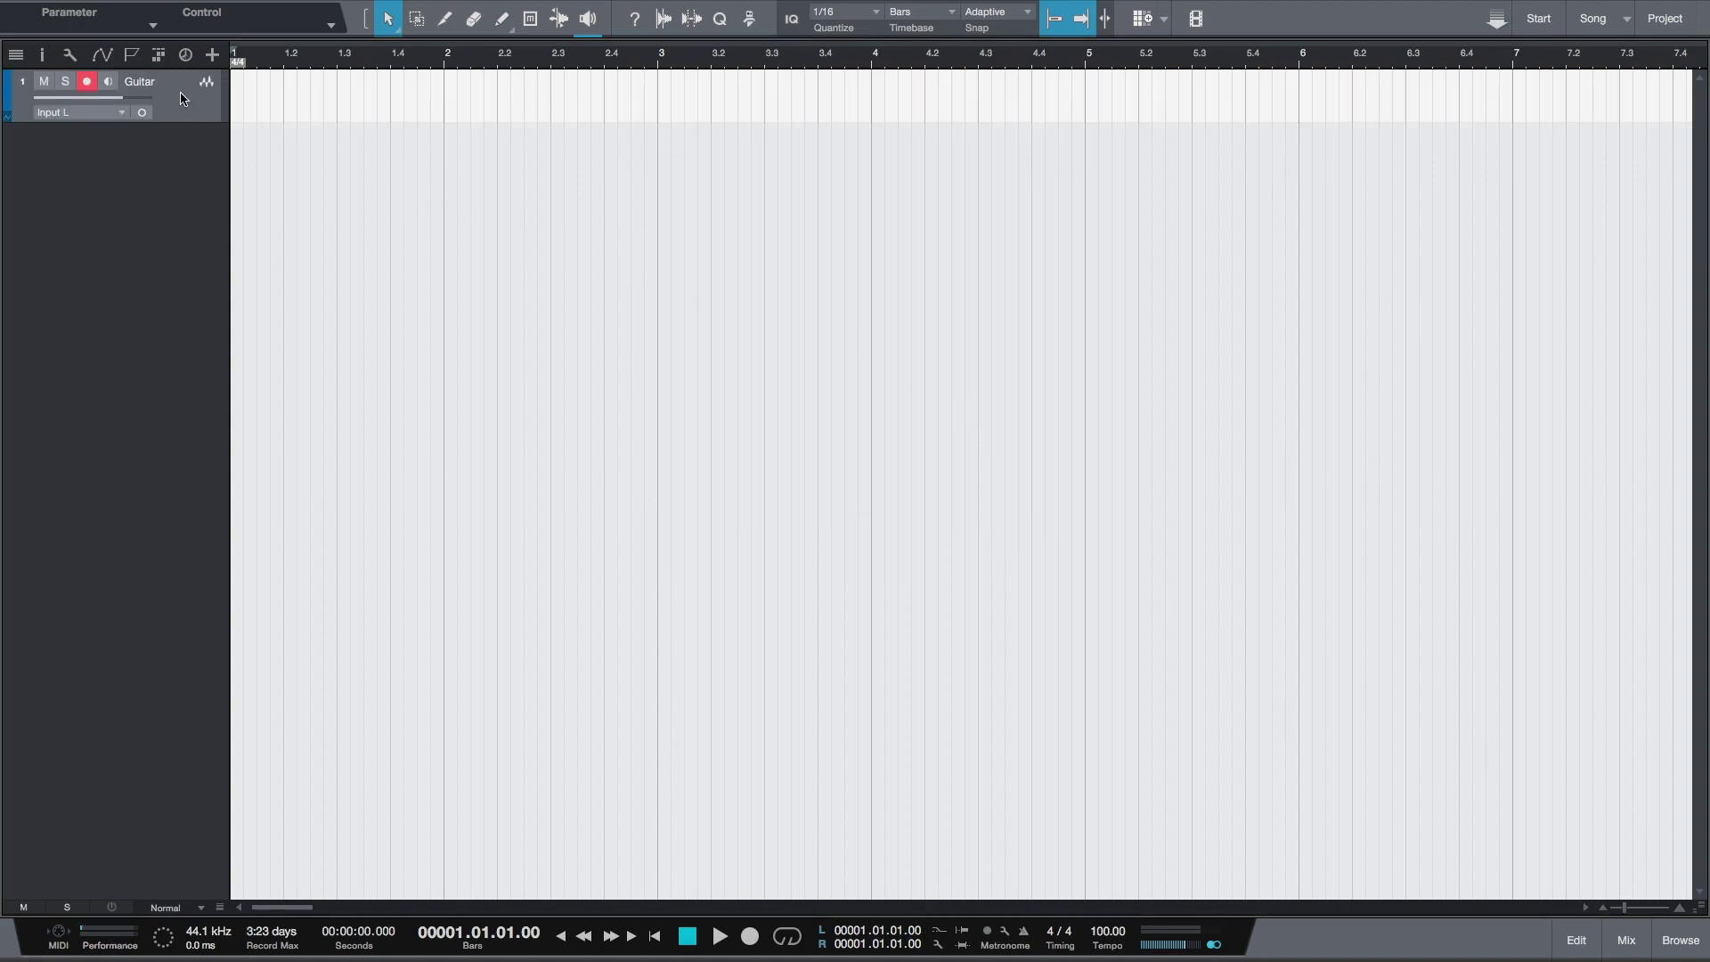
Show the inspector, set the Guitar fader to +1.5, and test the track's mute
left_click(44, 57)
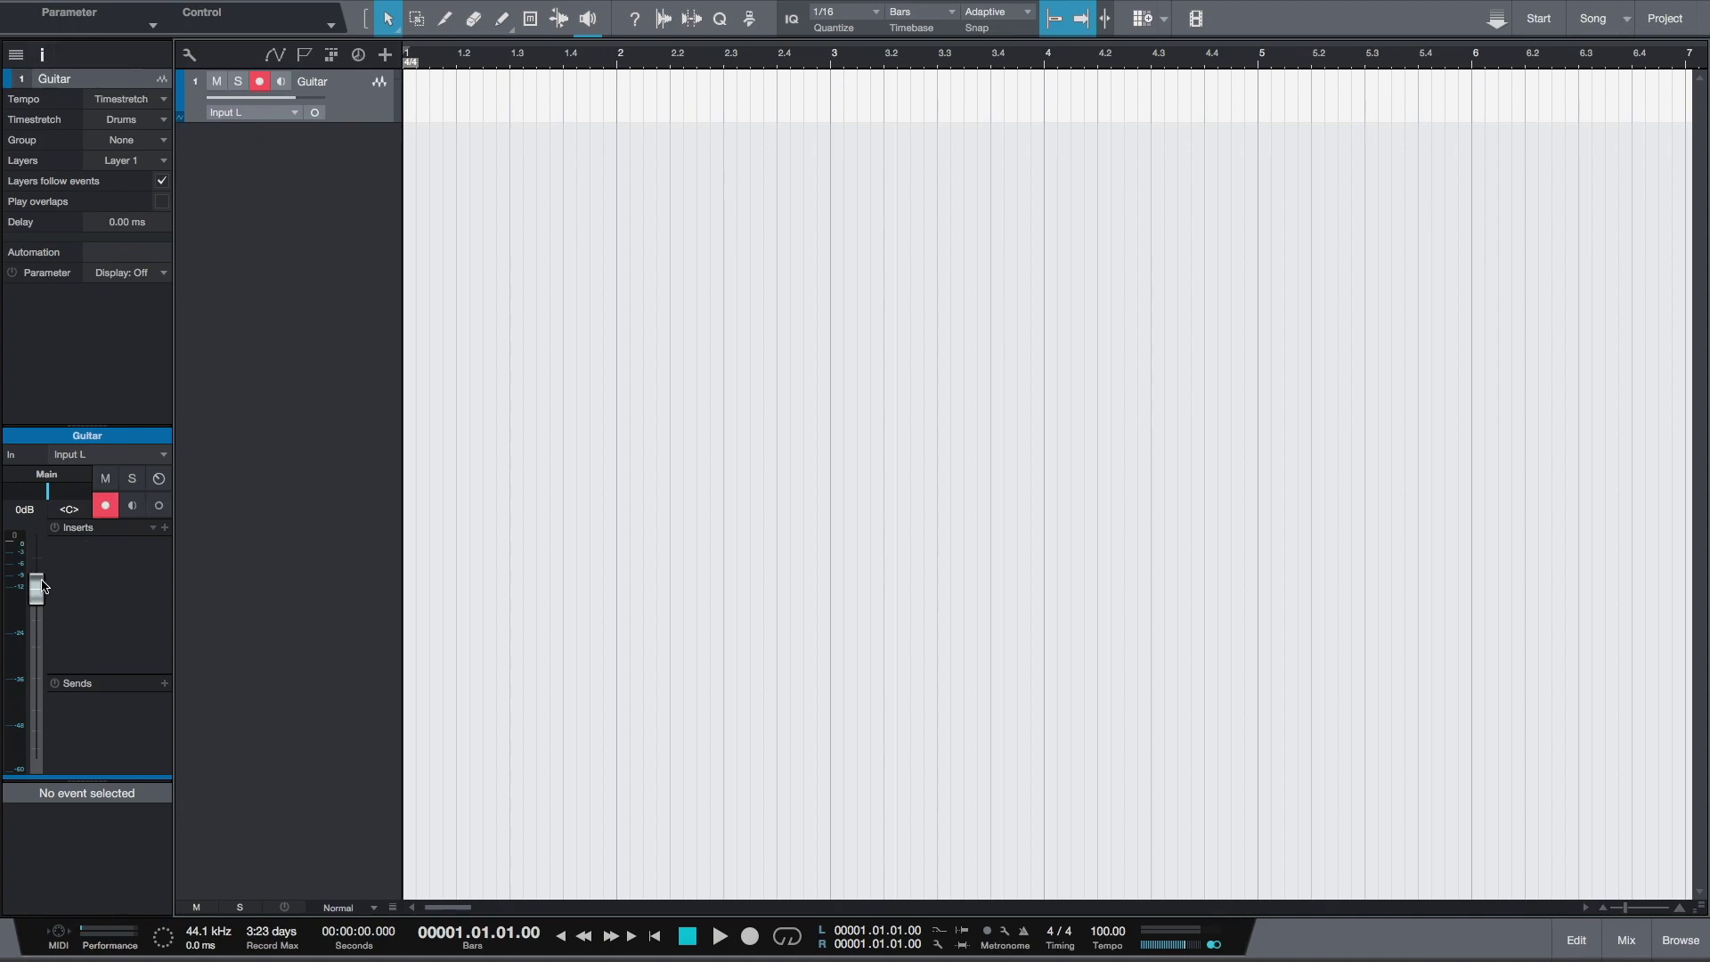
left_click_drag(36, 587, 34, 580)
left_click(219, 84)
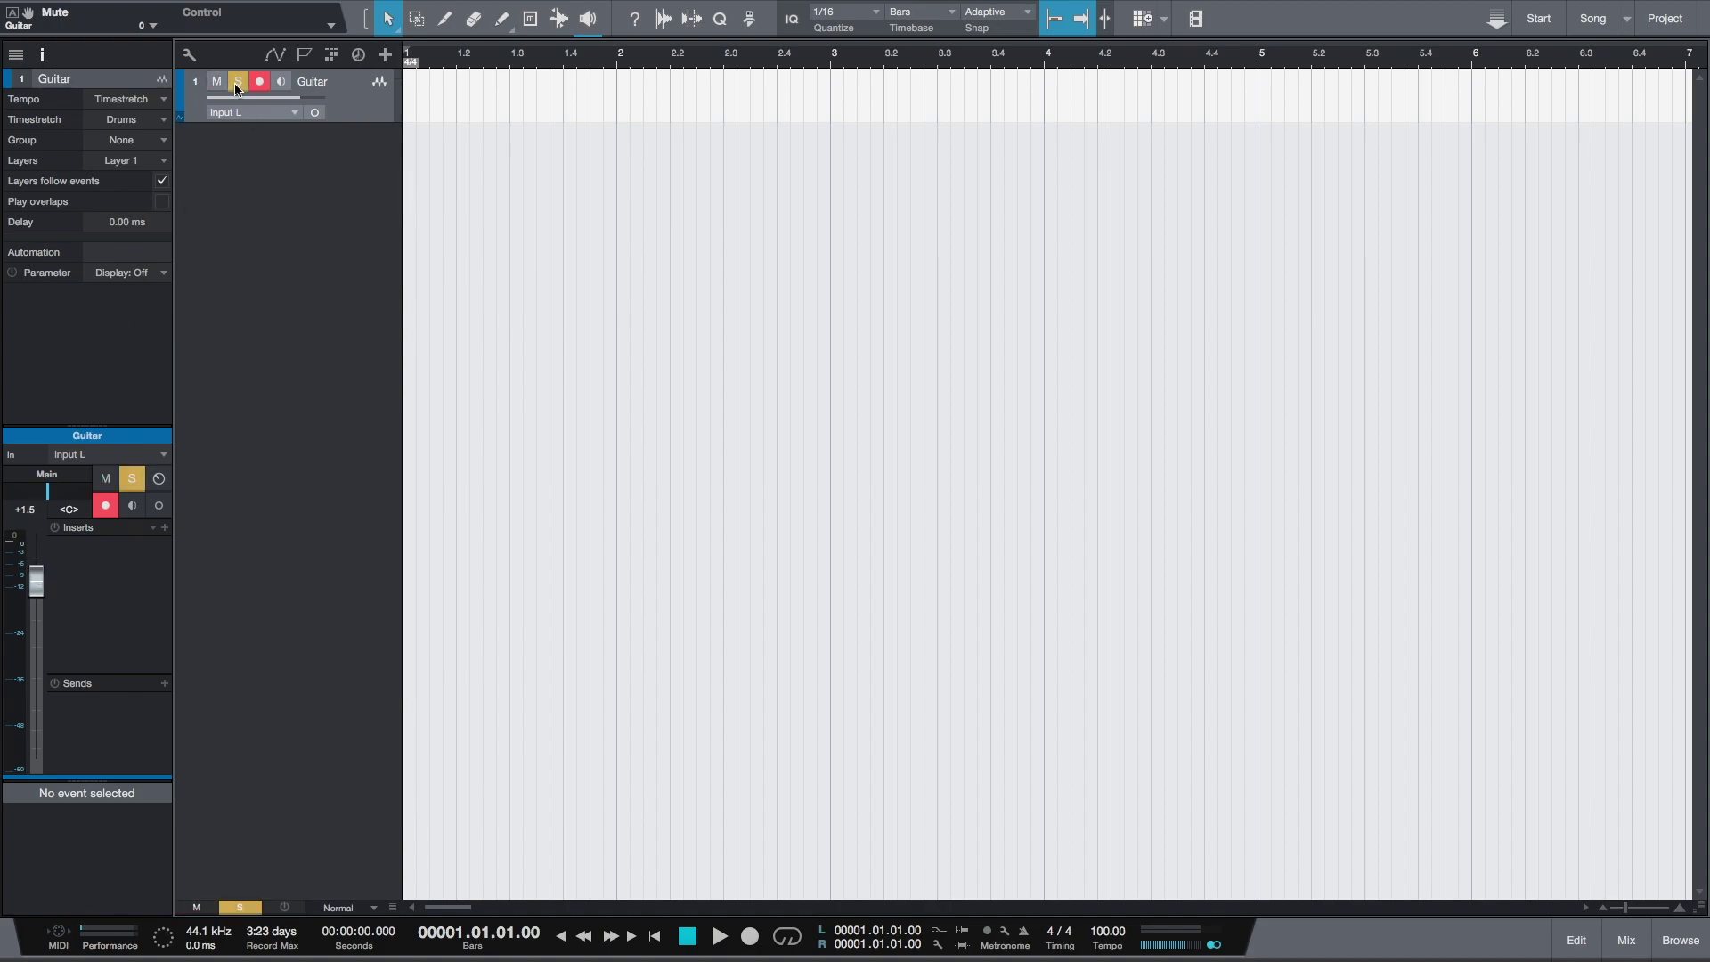
left_click(219, 85)
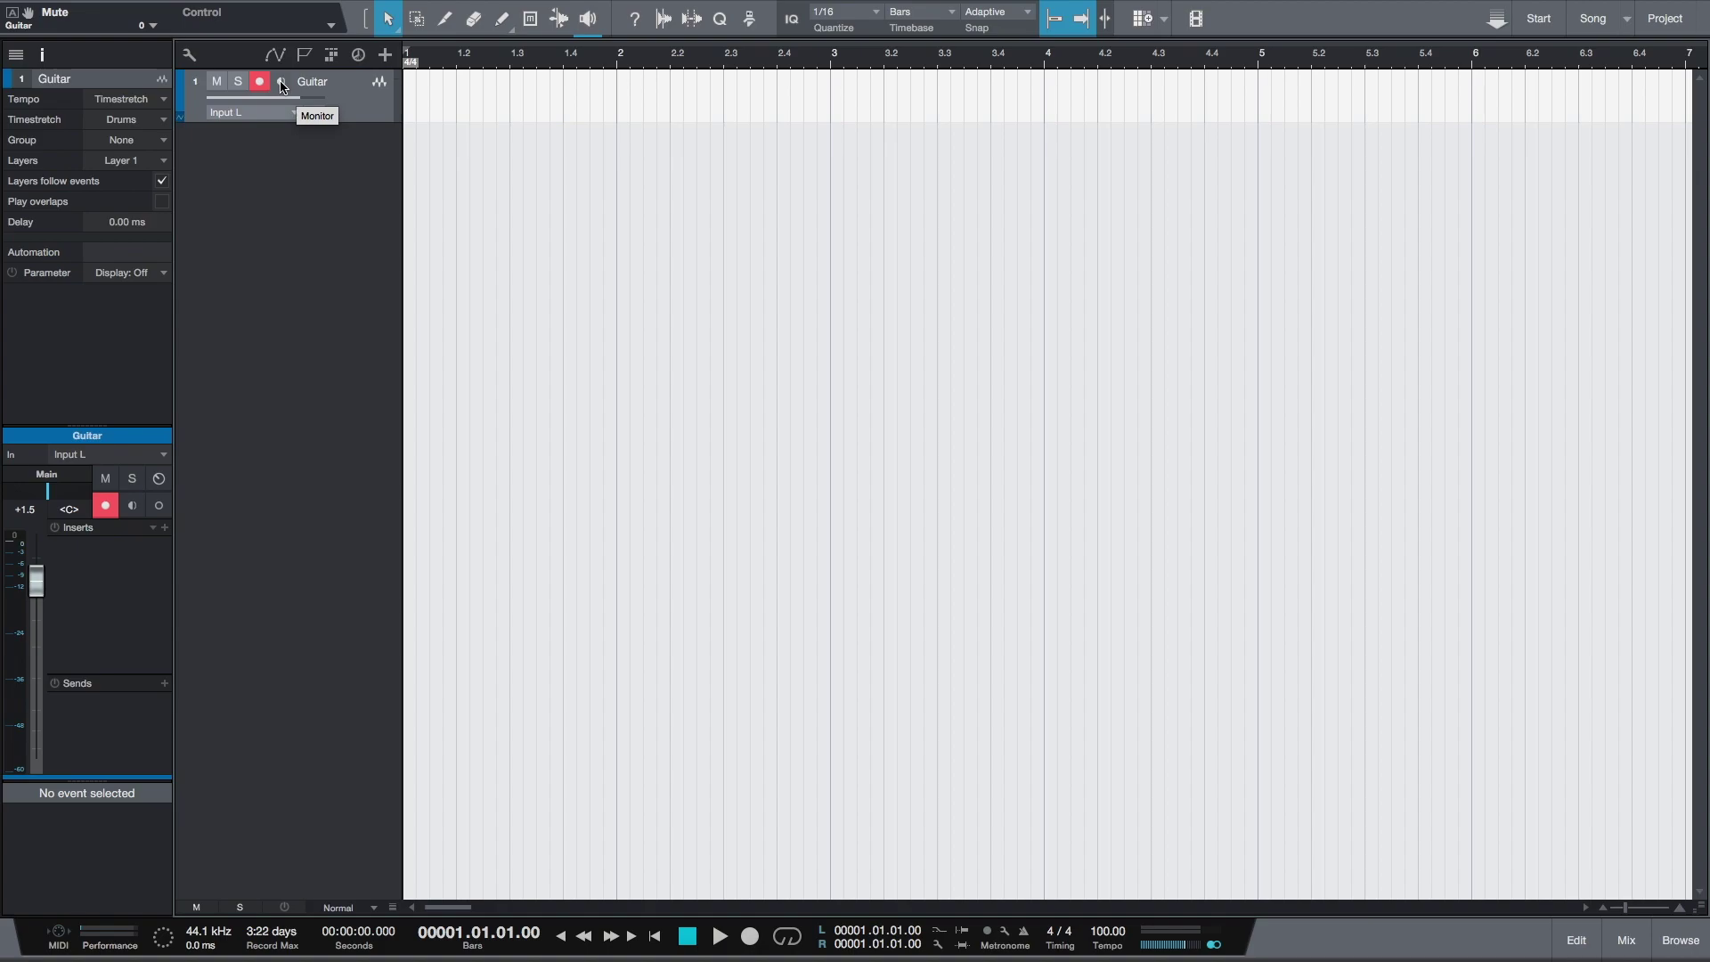
Turn on input monitoring for Guitar, keep it record-armed, and bring up the Browser
left_click(281, 83)
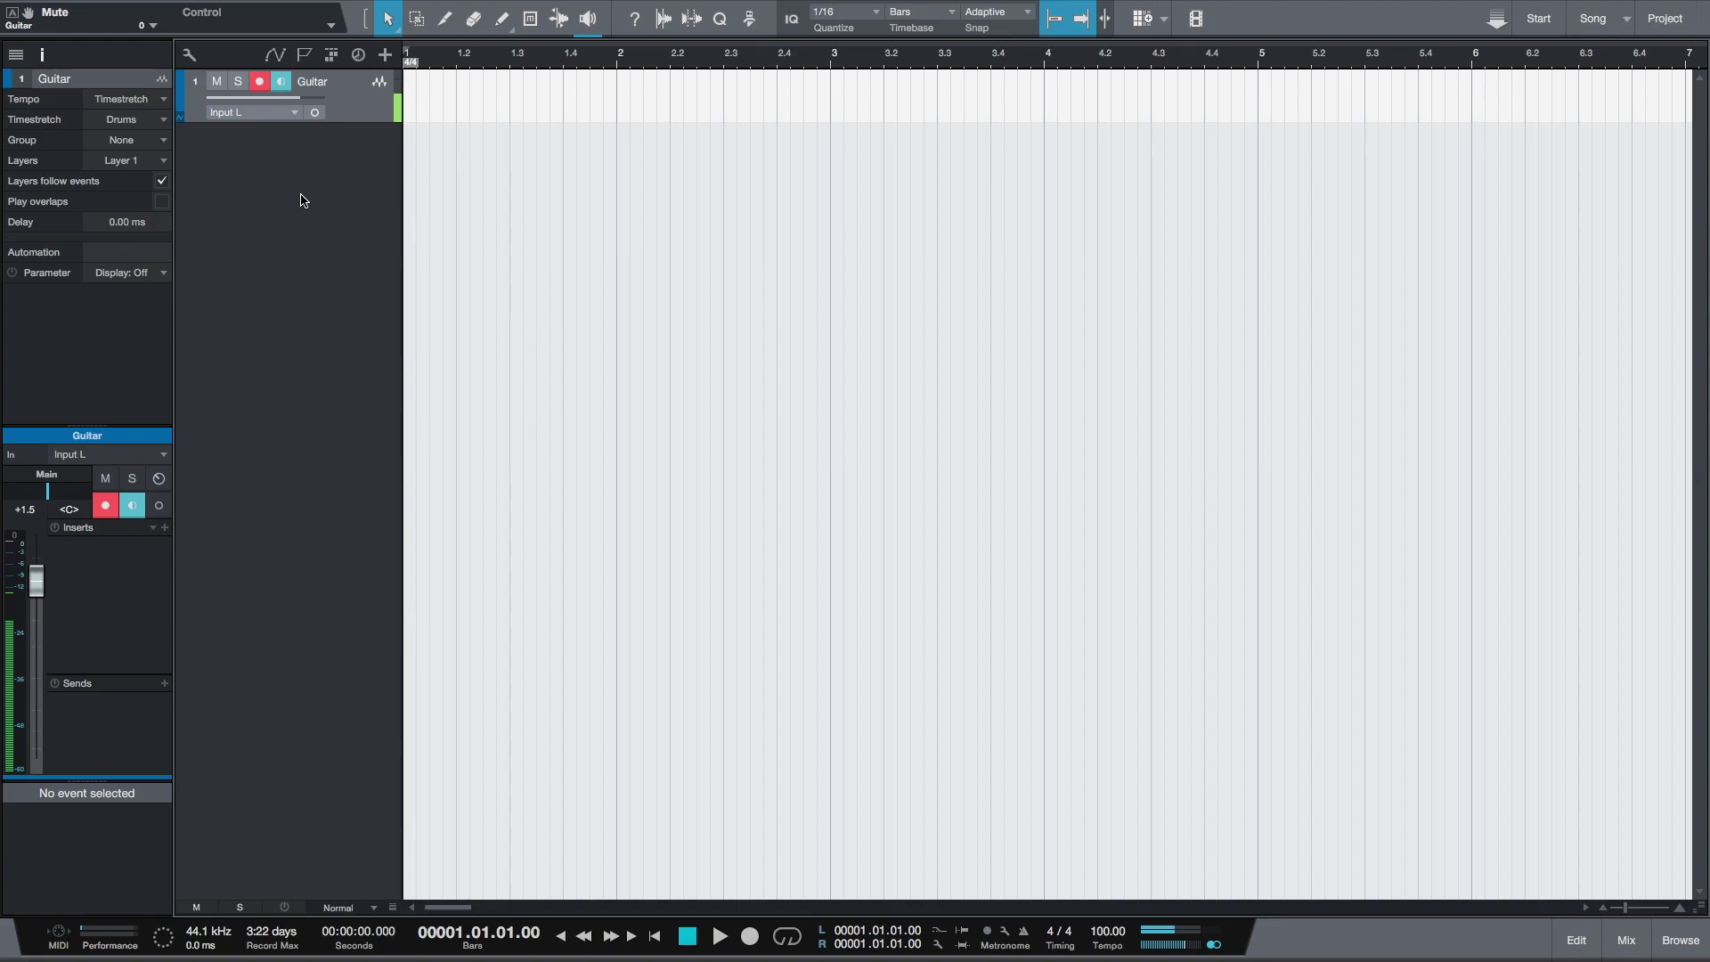
left_click(281, 84)
left_click(281, 84)
left_click(259, 81)
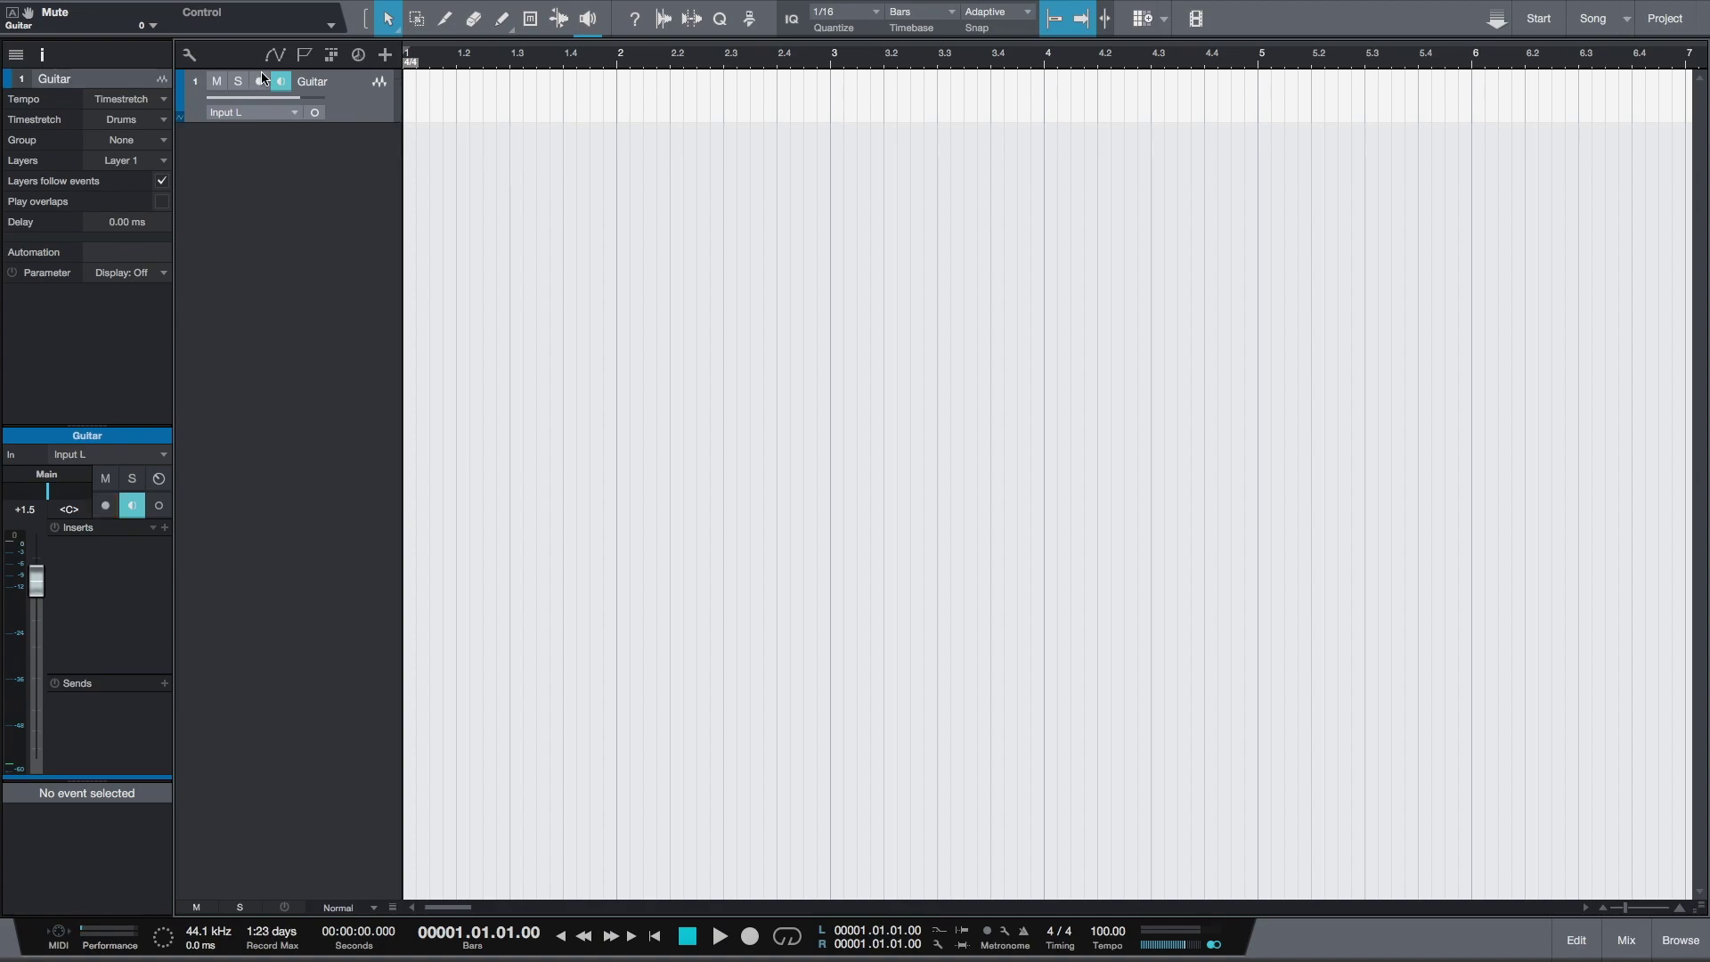
left_click(260, 83)
left_click(1674, 935)
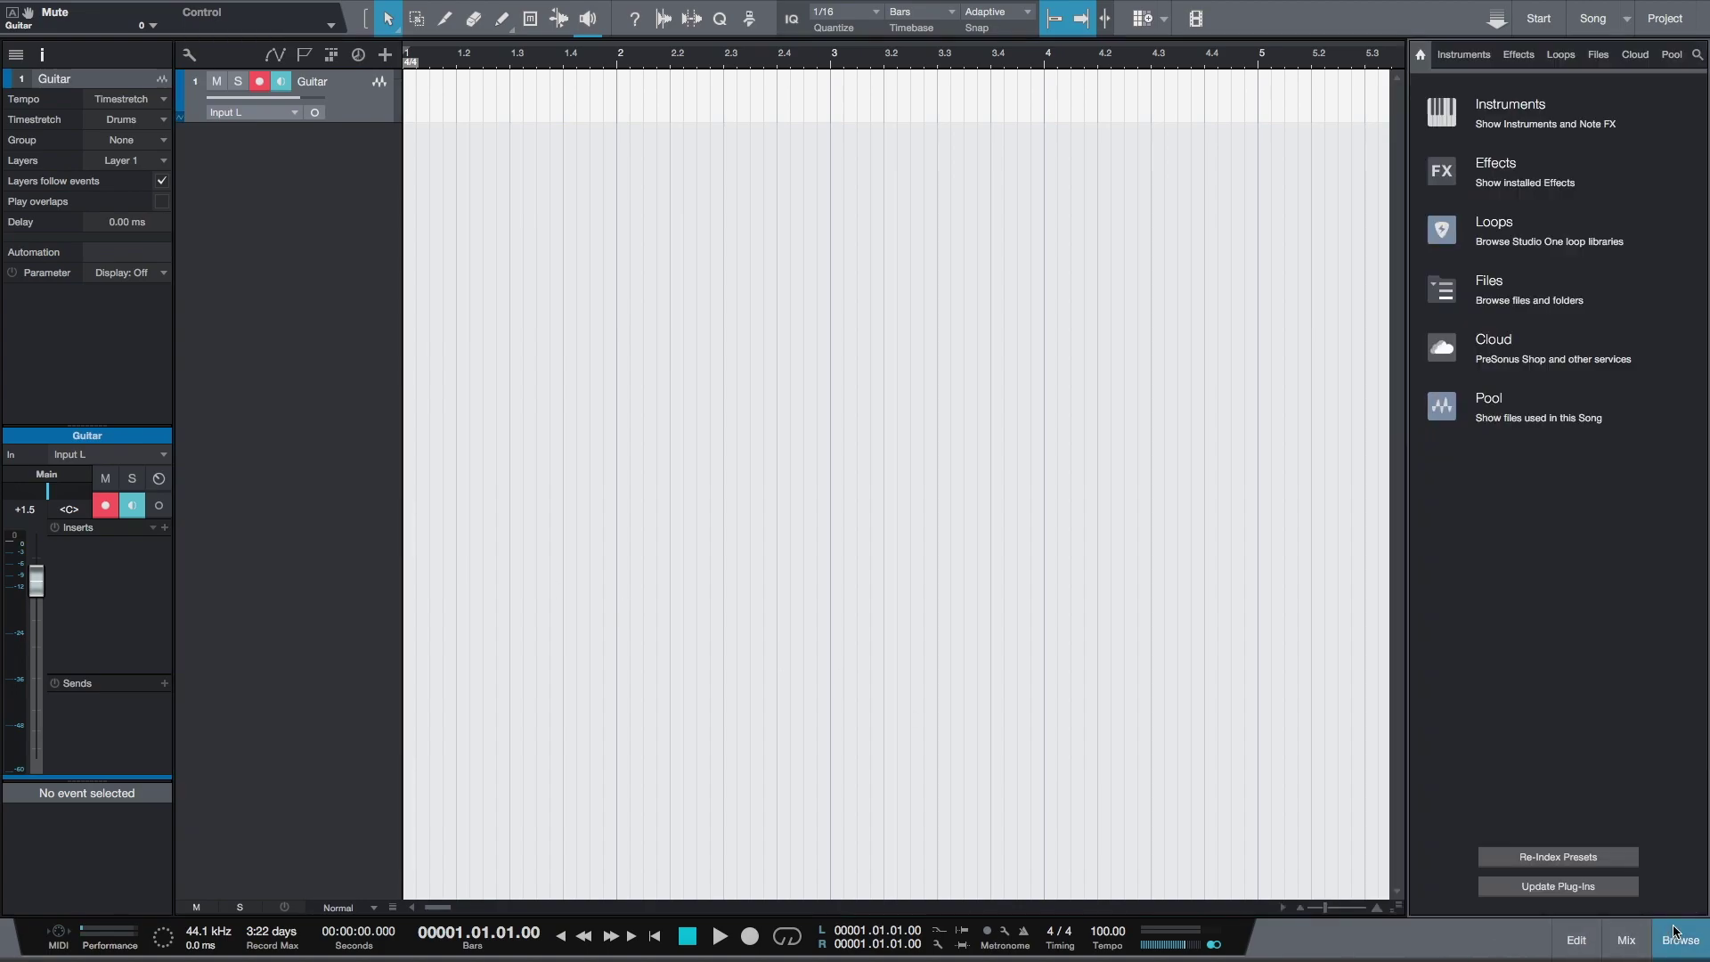
Insert the PreSonus Tuner effect on the Guitar track and switch it to Strobe Mode
left_click(1518, 56)
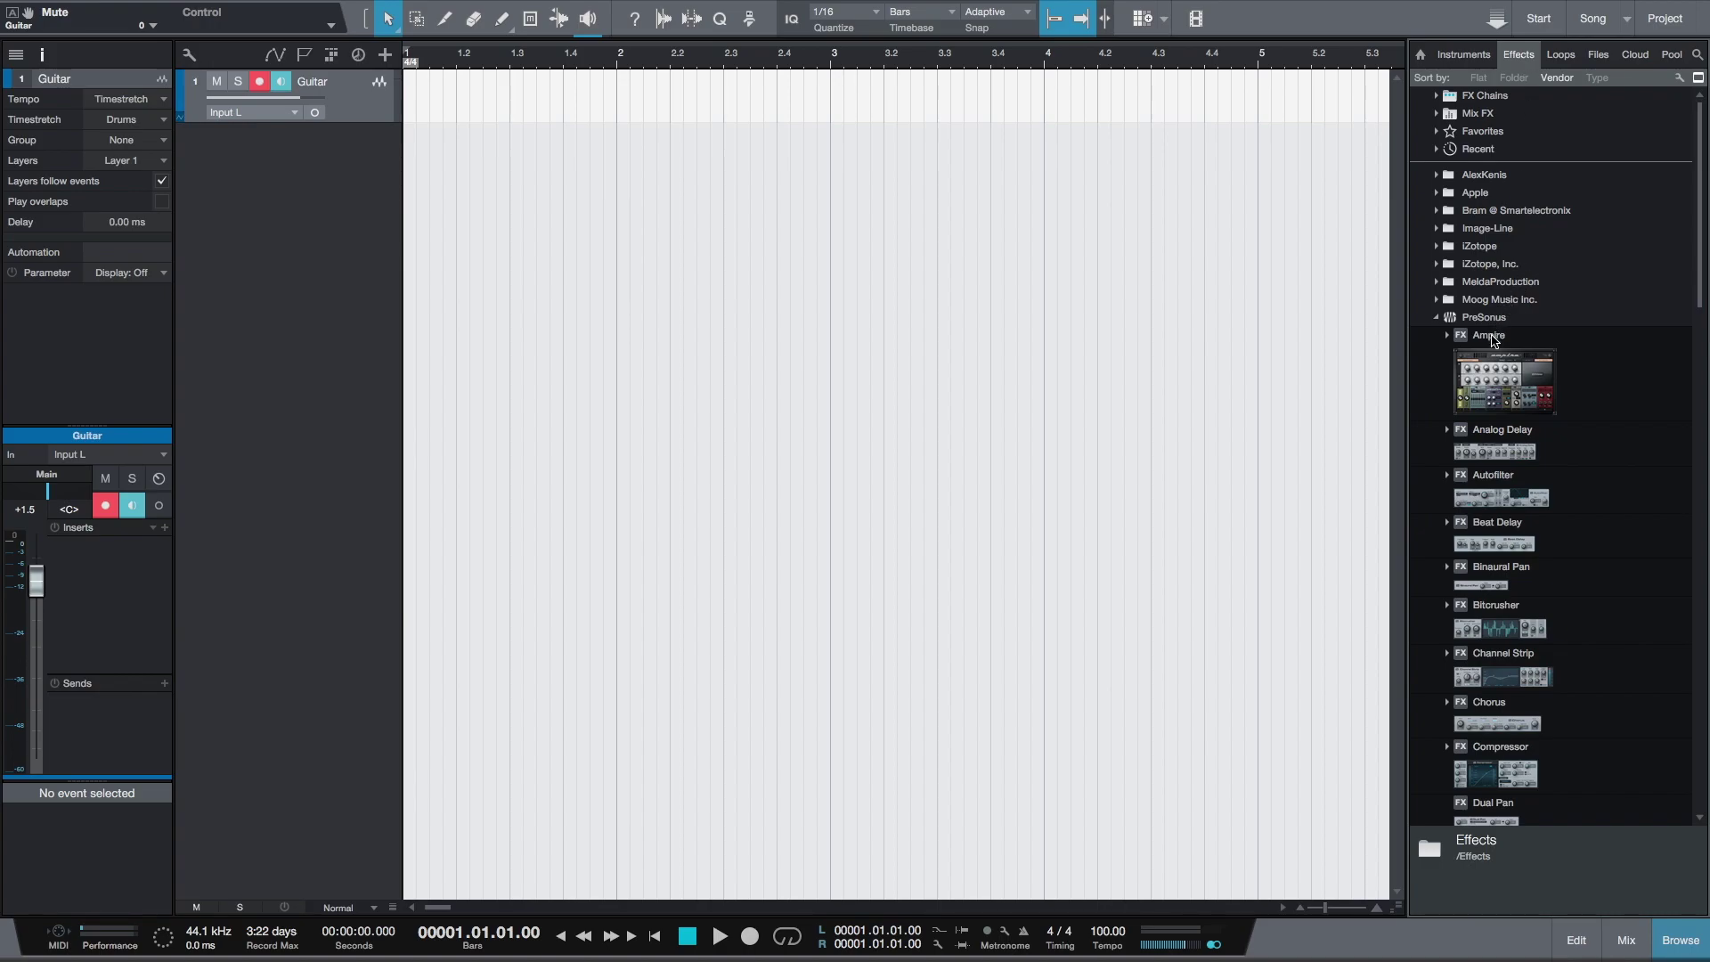
scroll(1499, 372, "down", 10)
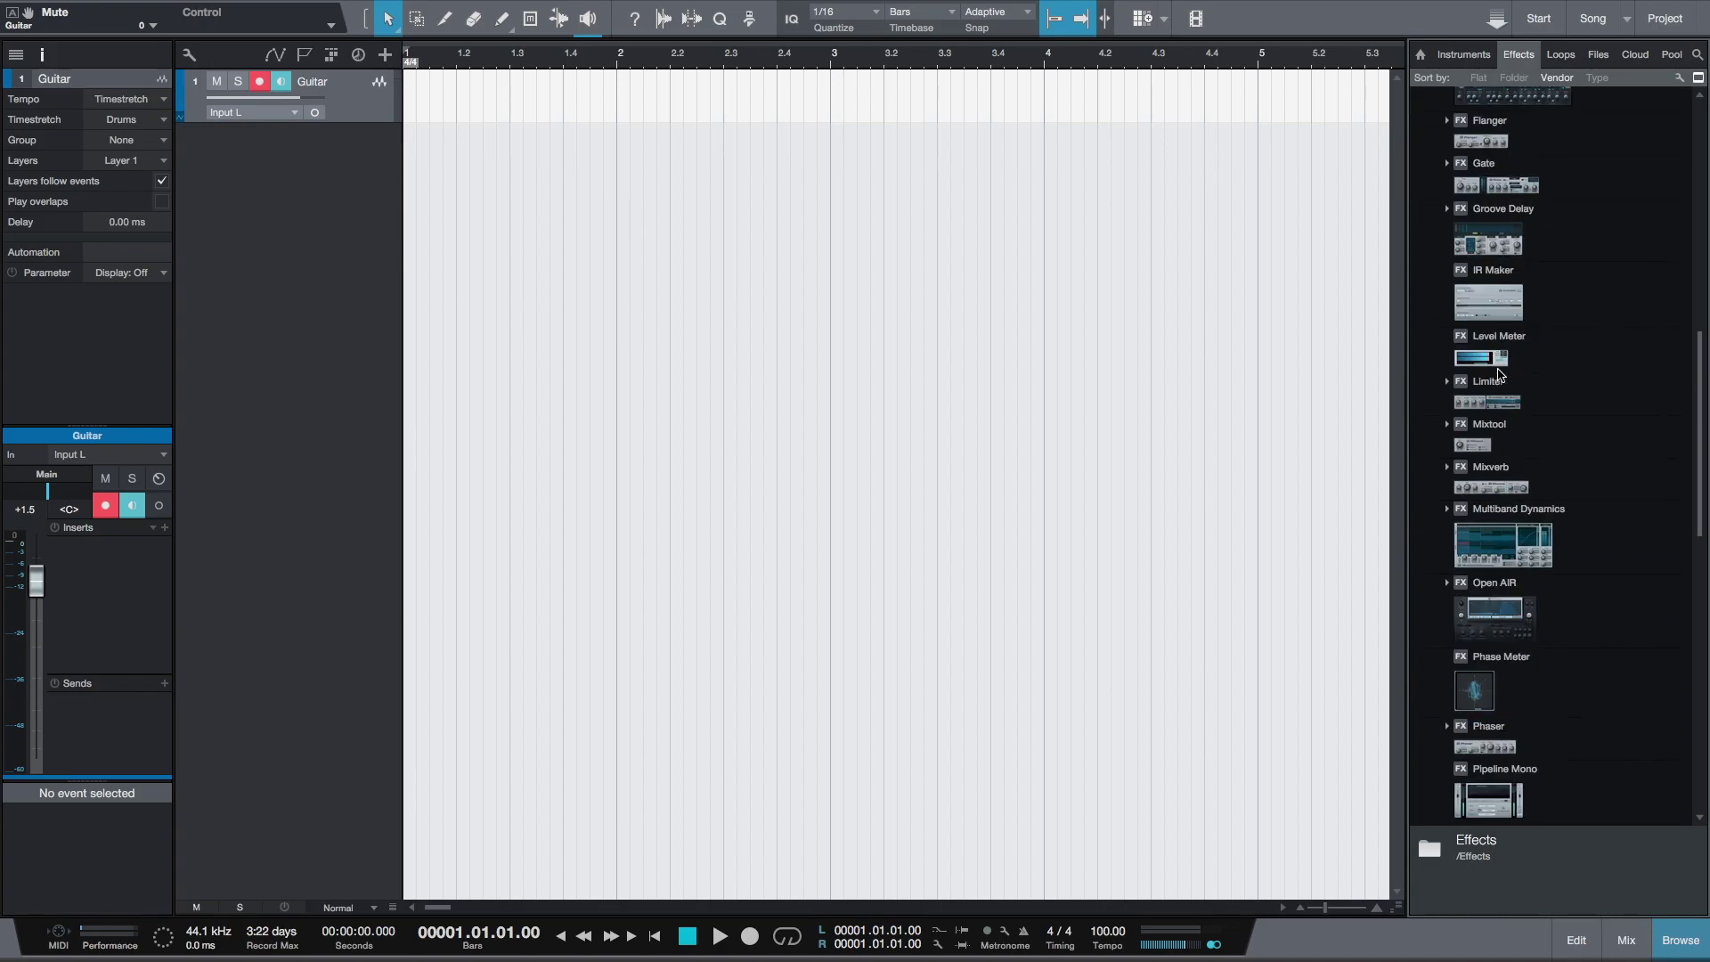
scroll(1498, 372, "down", 5)
scroll(1537, 510, "down", 6)
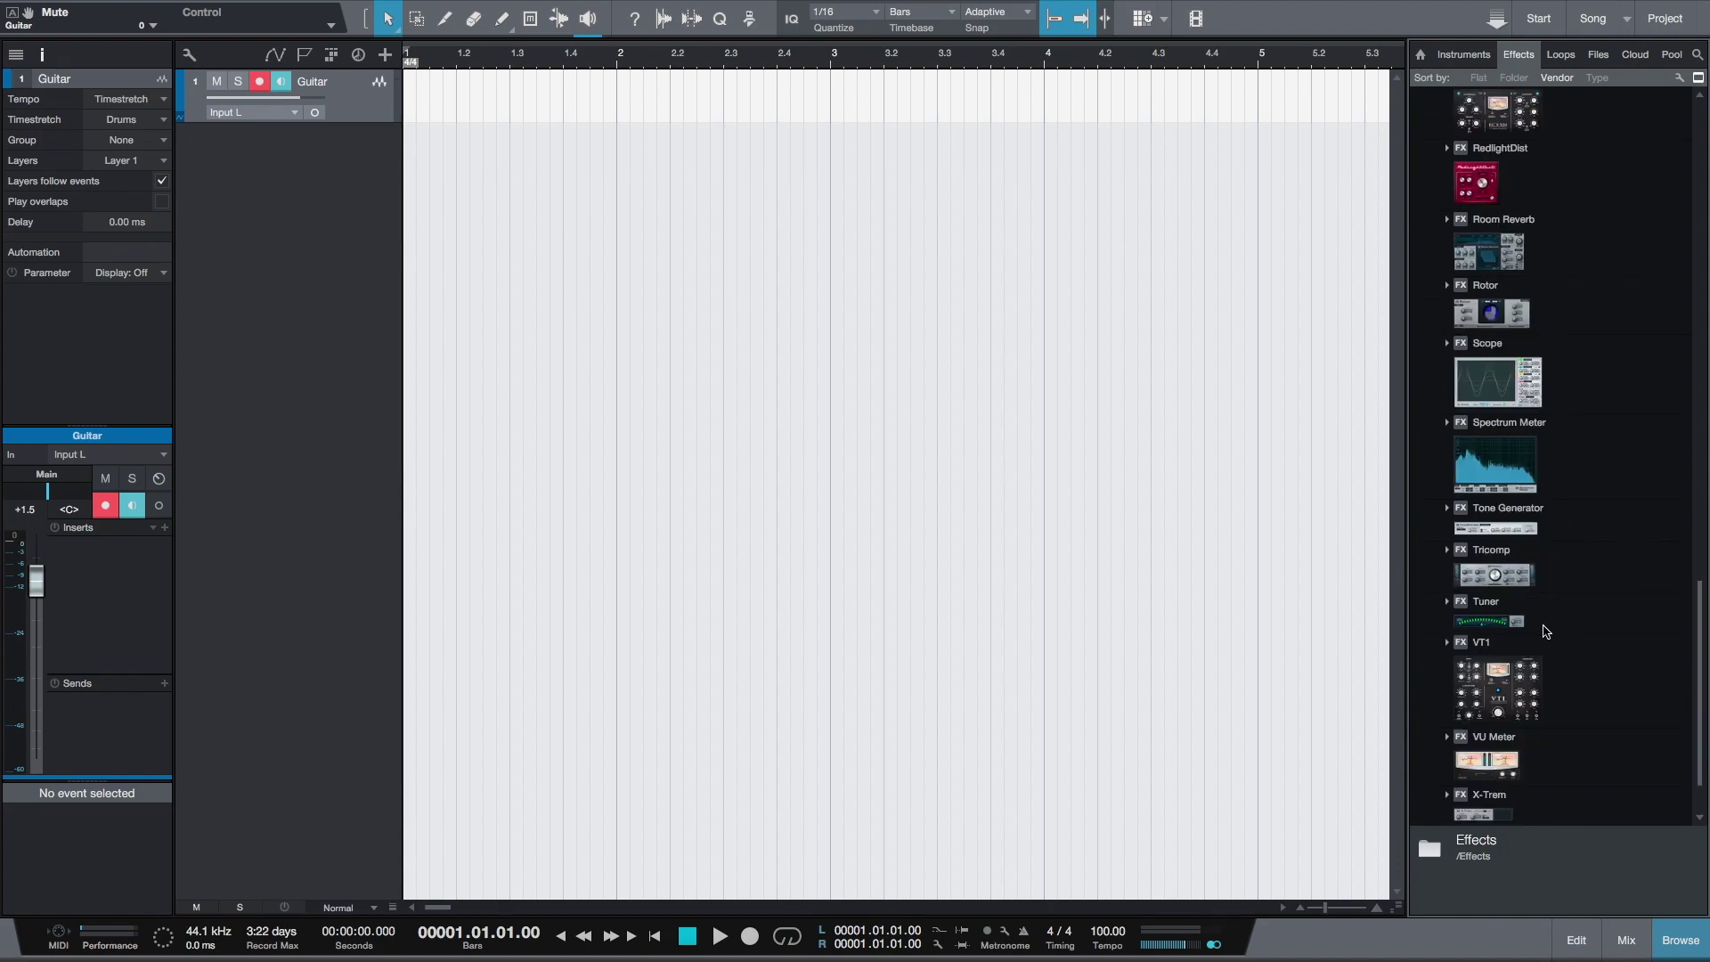
left_click(1497, 624)
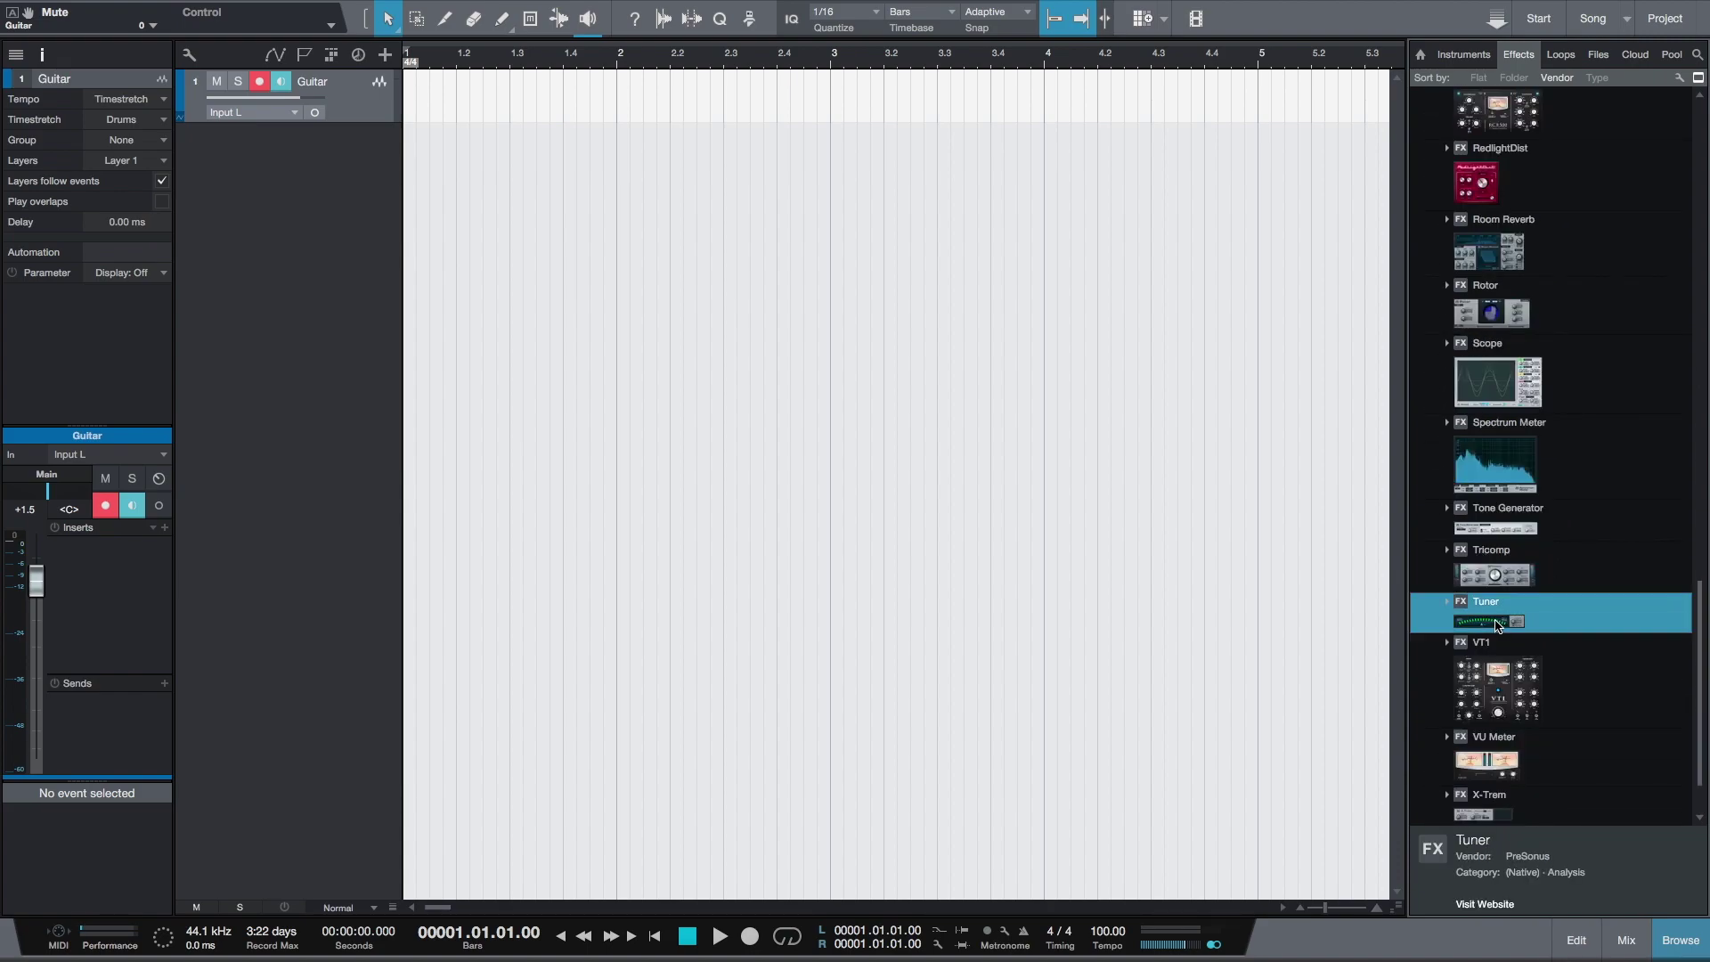
left_click_drag(1497, 624, 106, 602)
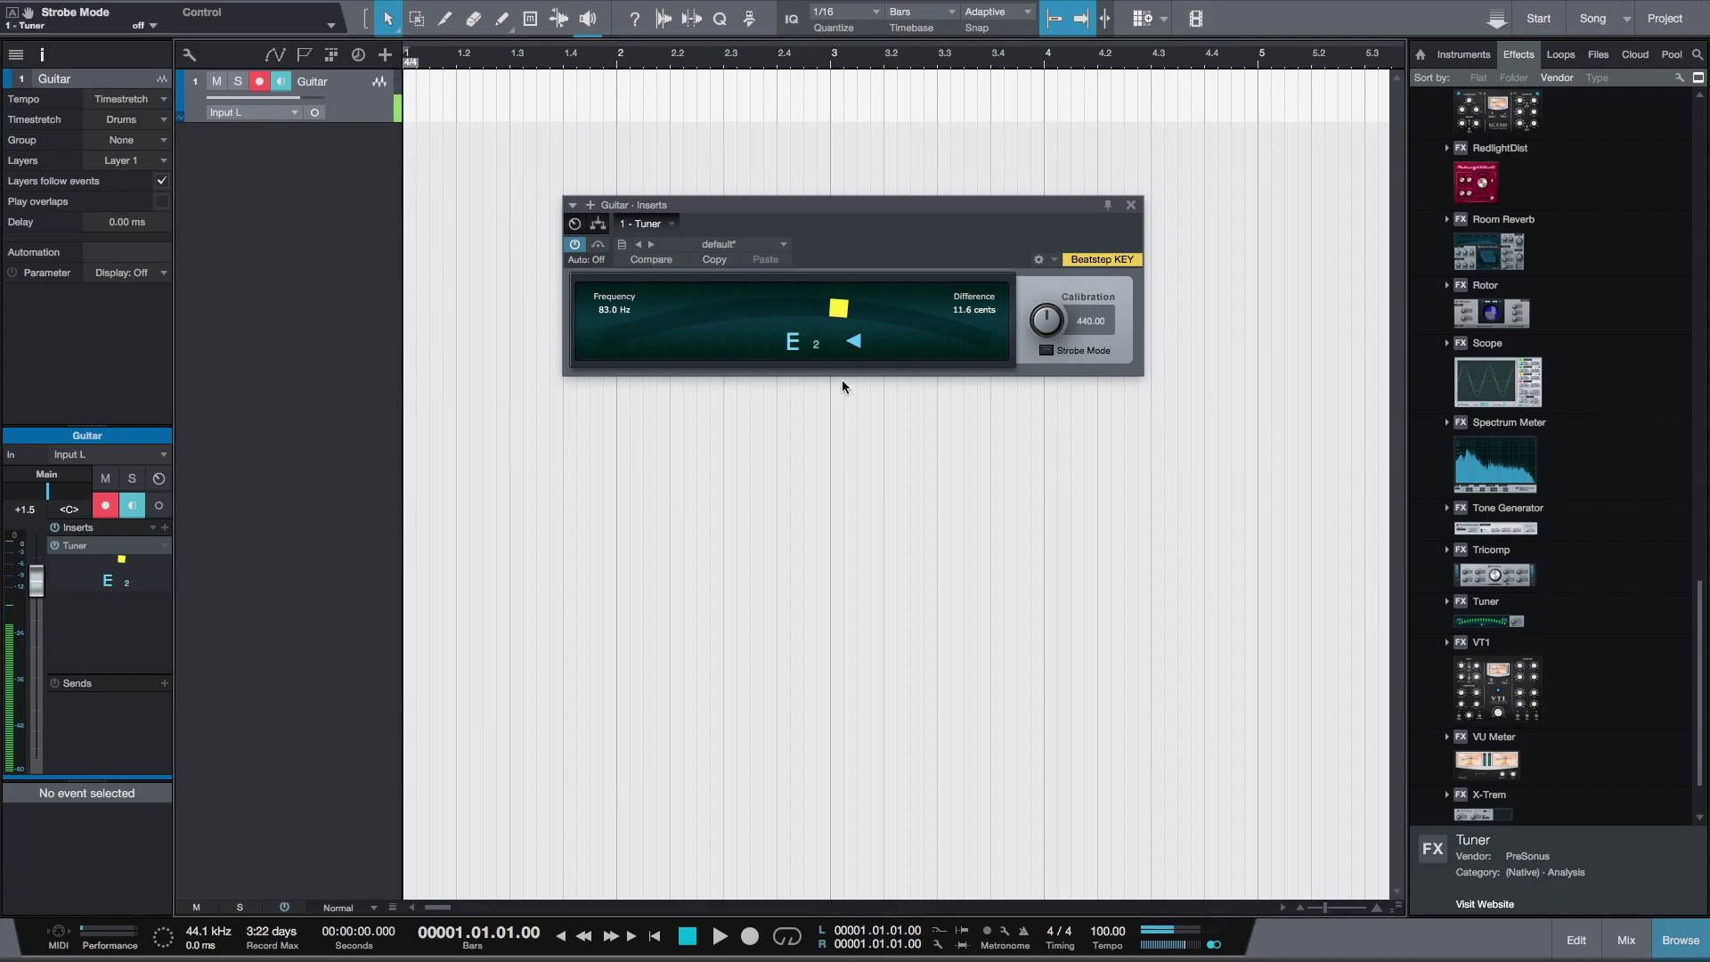
left_click(1047, 351)
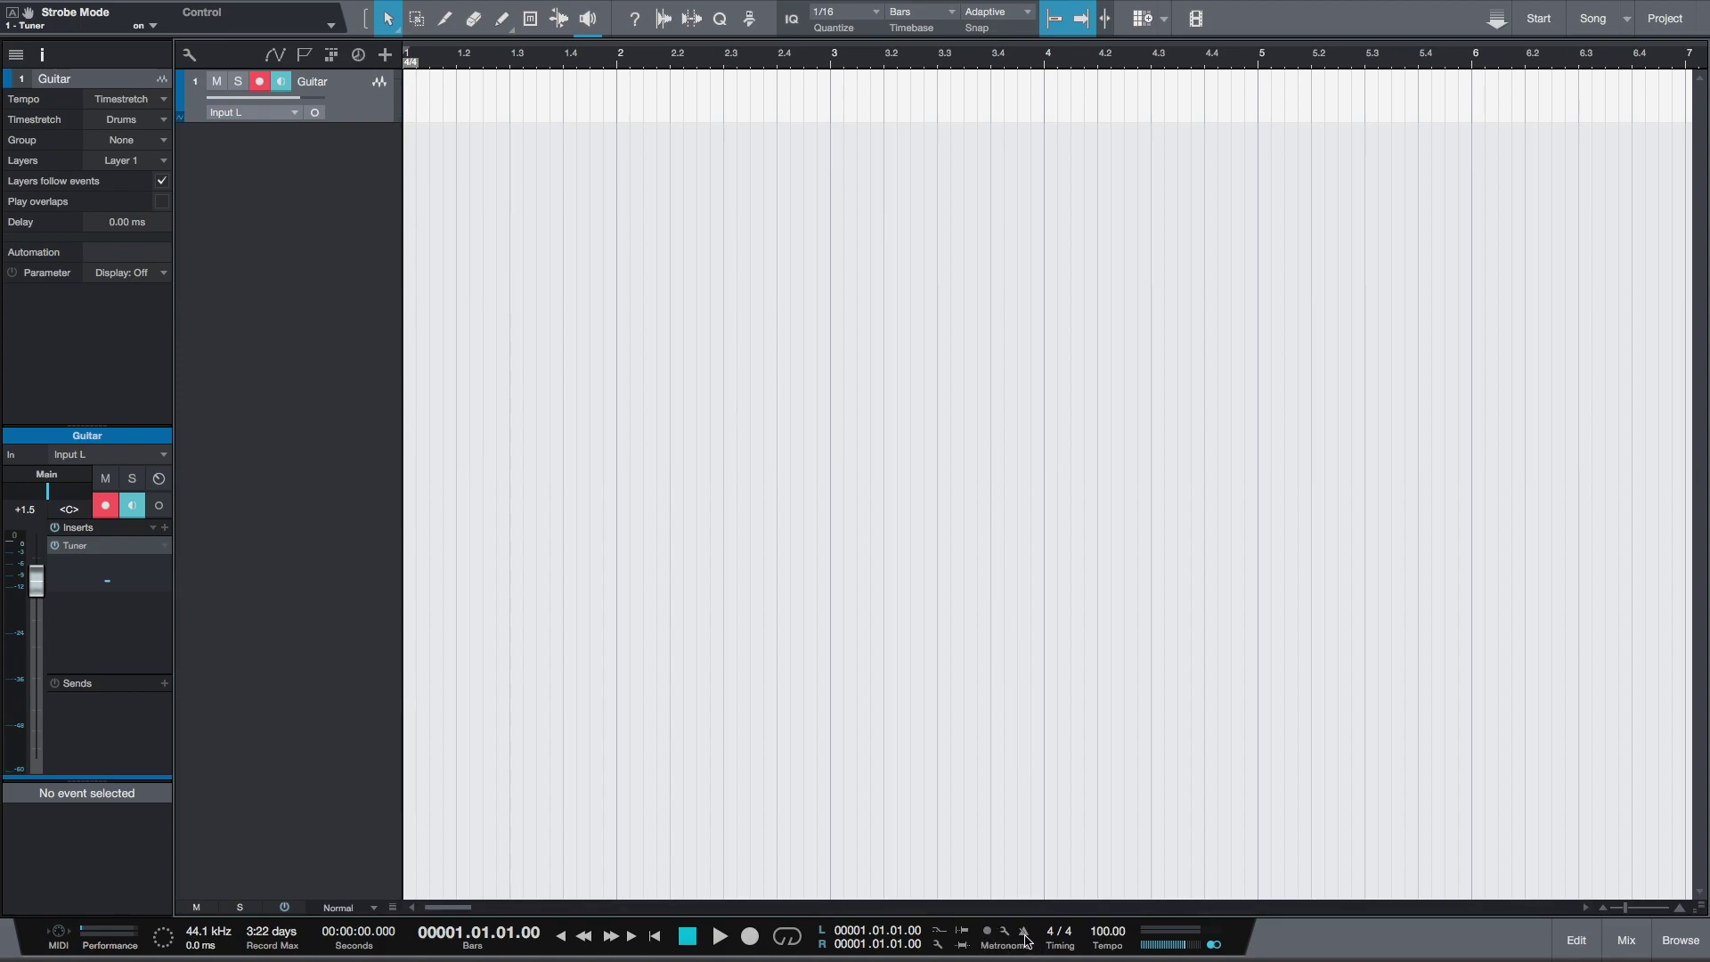
Enable the metronome and, during playback, raise the accent level and try the Beep accent sound
left_click(1024, 931)
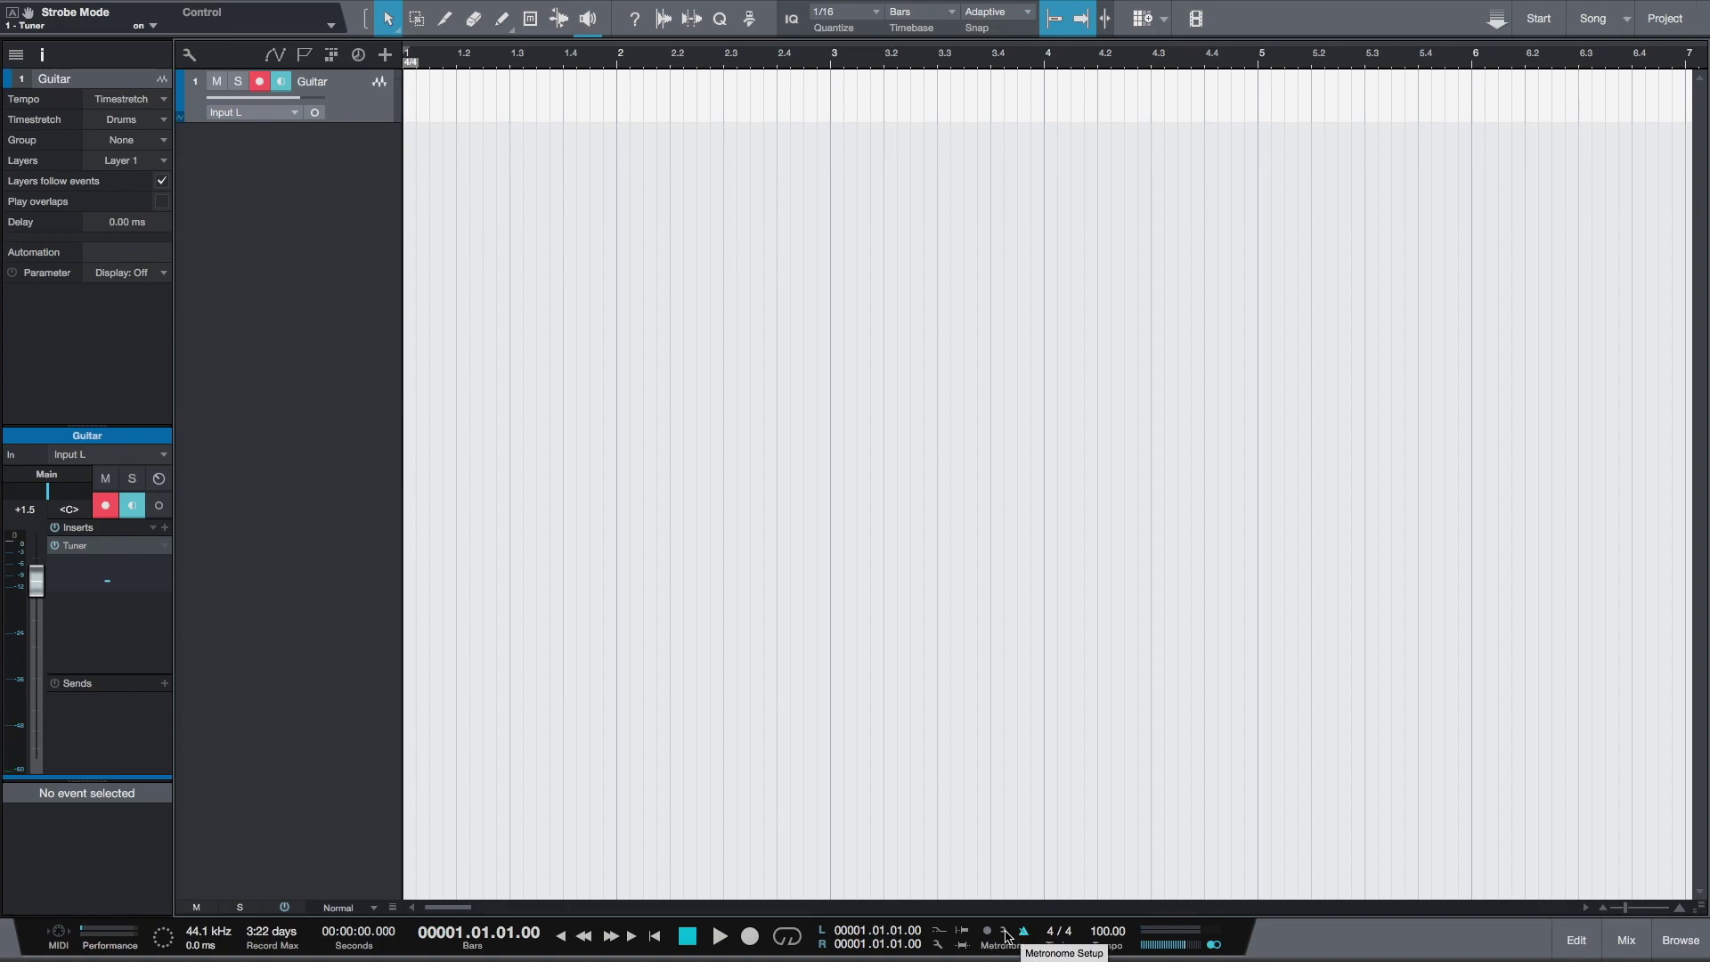
left_click(1006, 933)
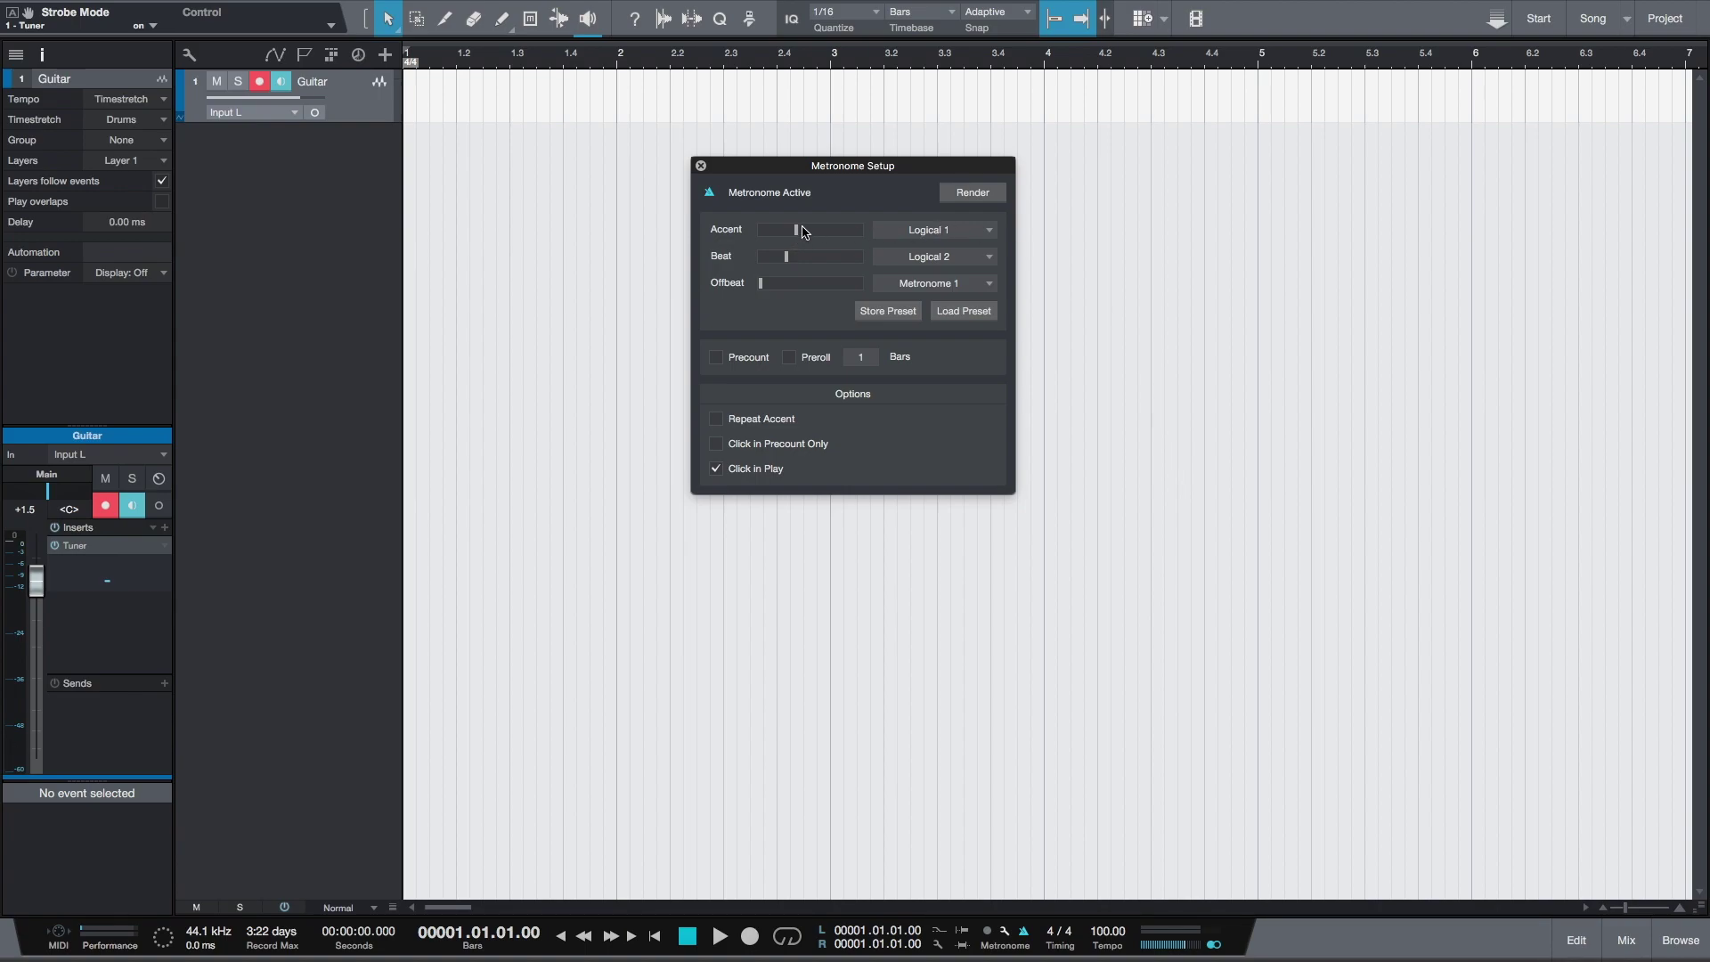
key("space")
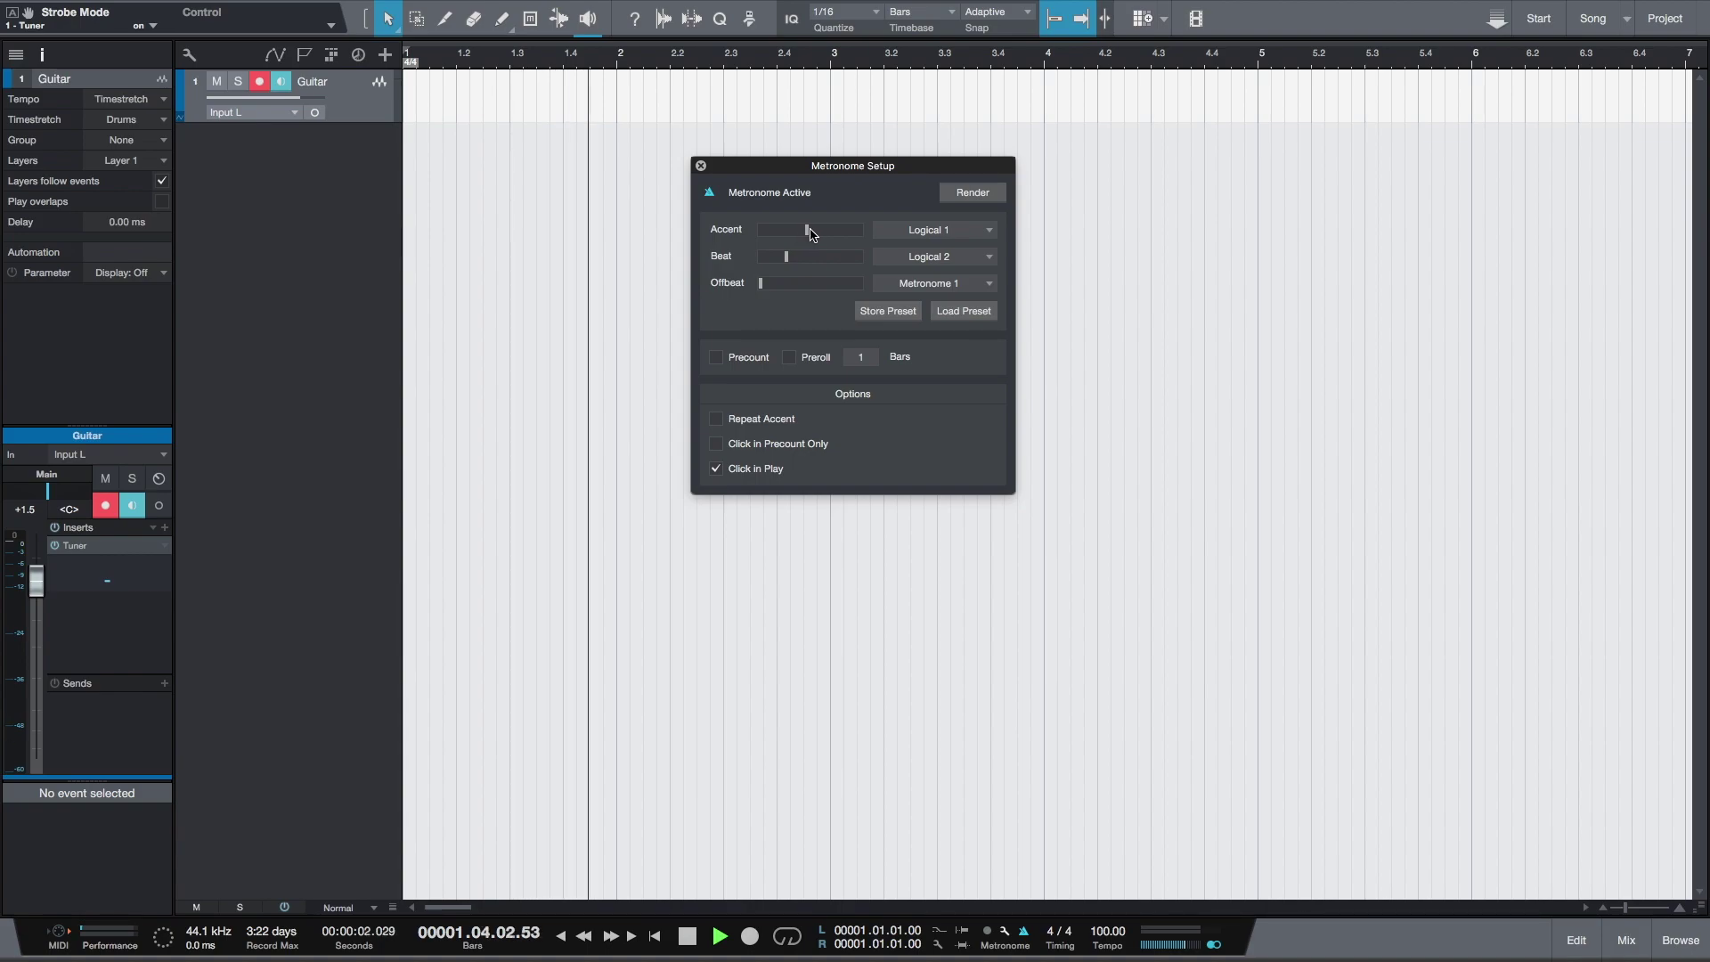
left_click_drag(797, 233, 837, 233)
left_click(928, 232)
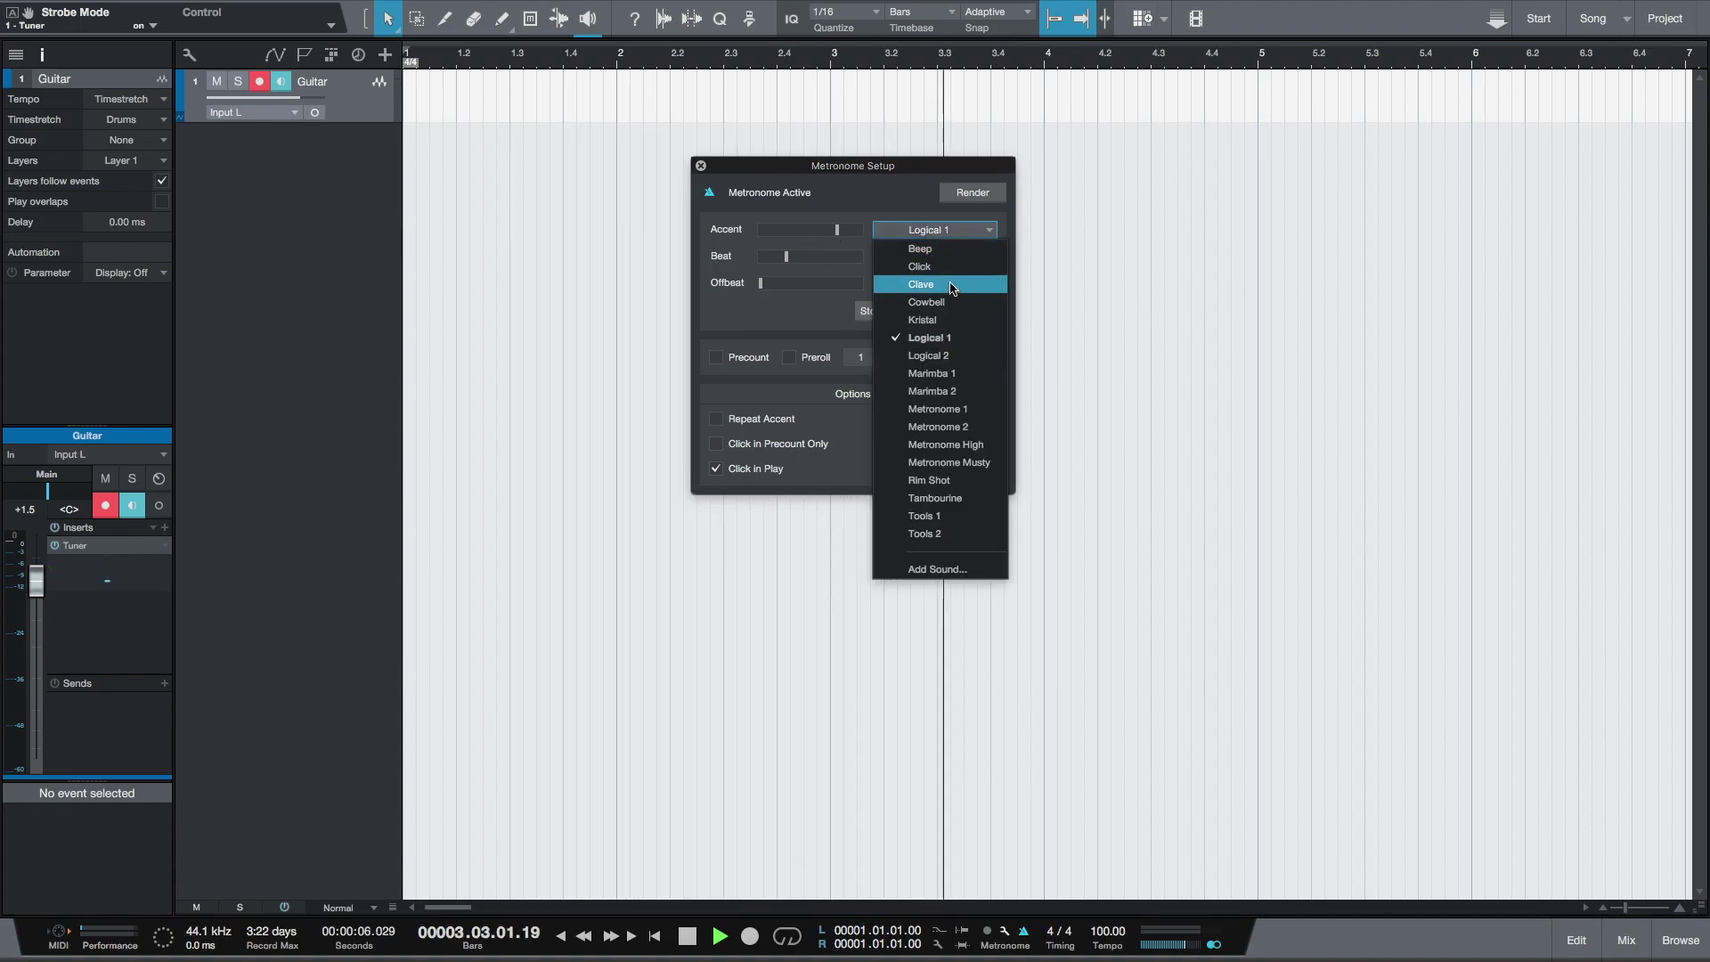
left_click(946, 249)
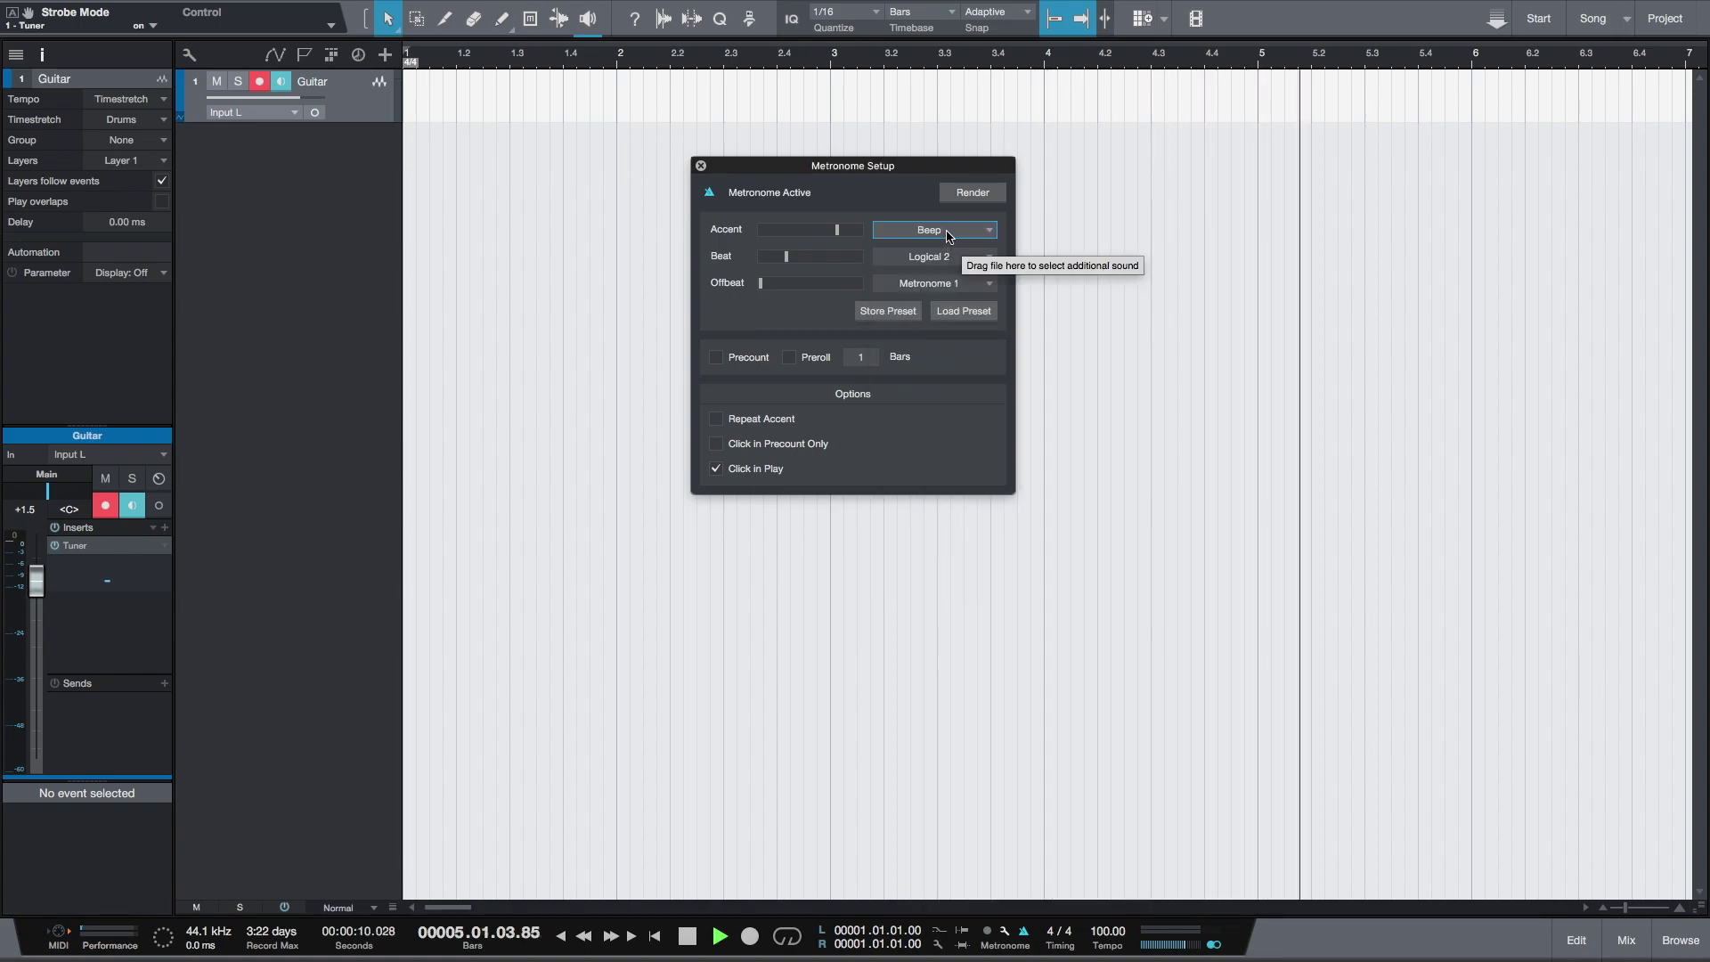
Lower the accent level, restore Logical 1, raise the offbeat level slightly, and stop playback
left_click(949, 236)
left_click(949, 237)
left_click_drag(825, 237, 789, 237)
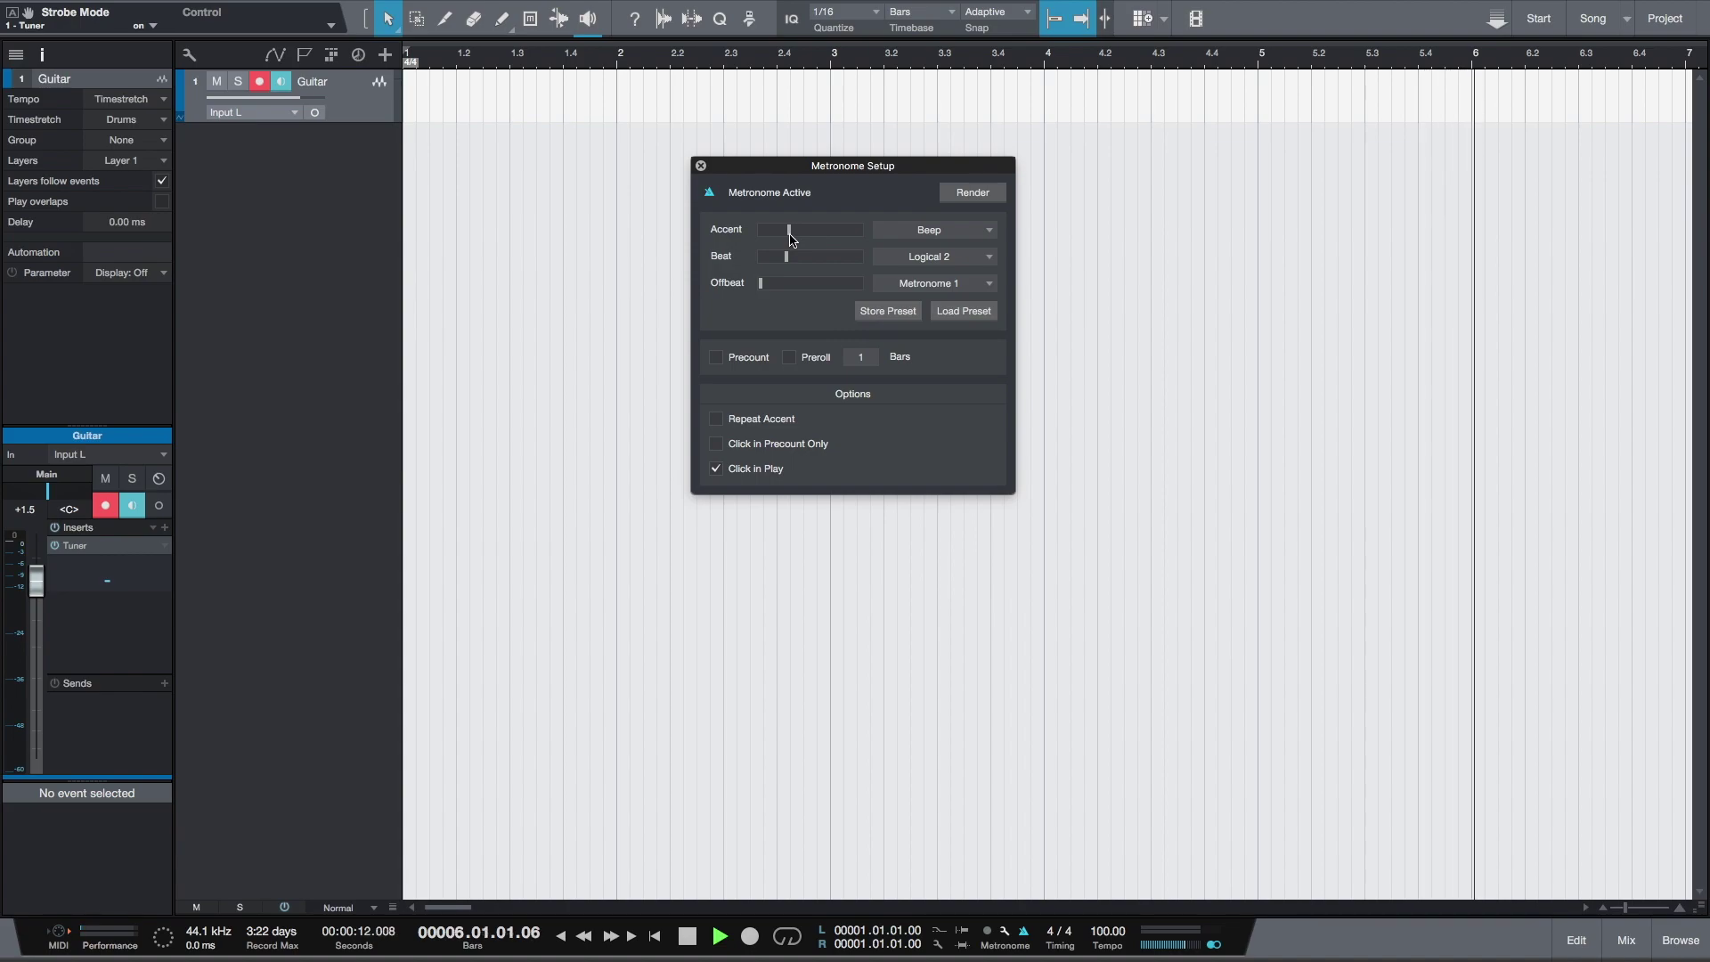
left_click(915, 235)
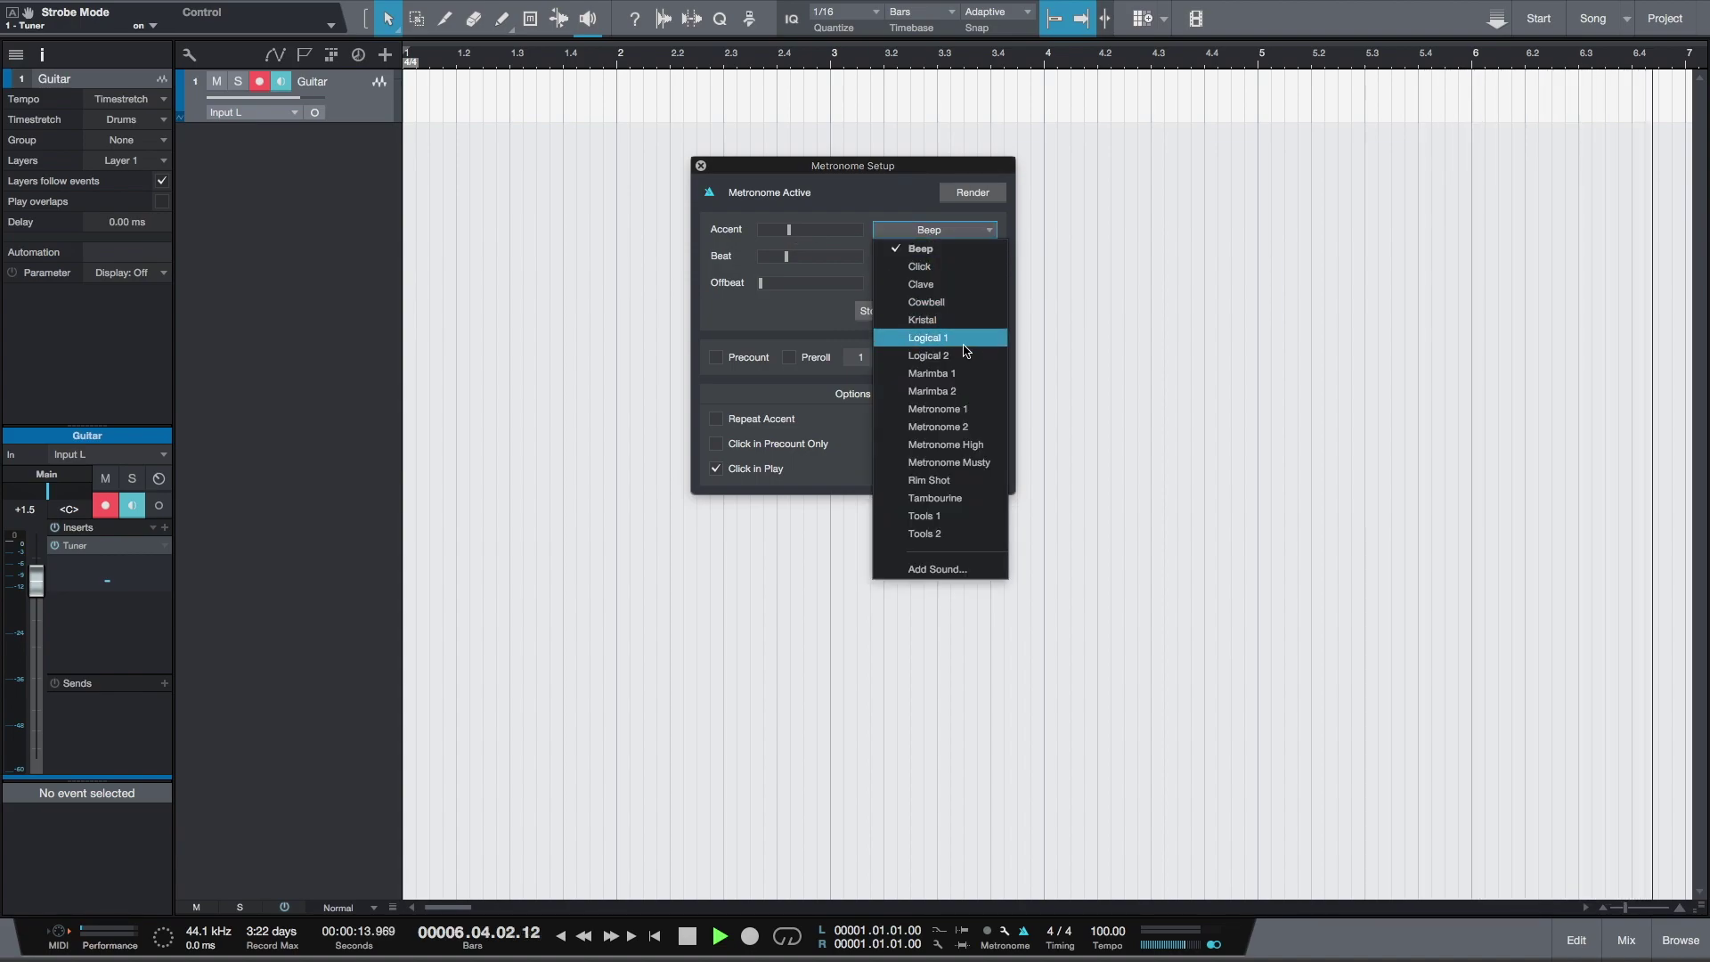
left_click(935, 336)
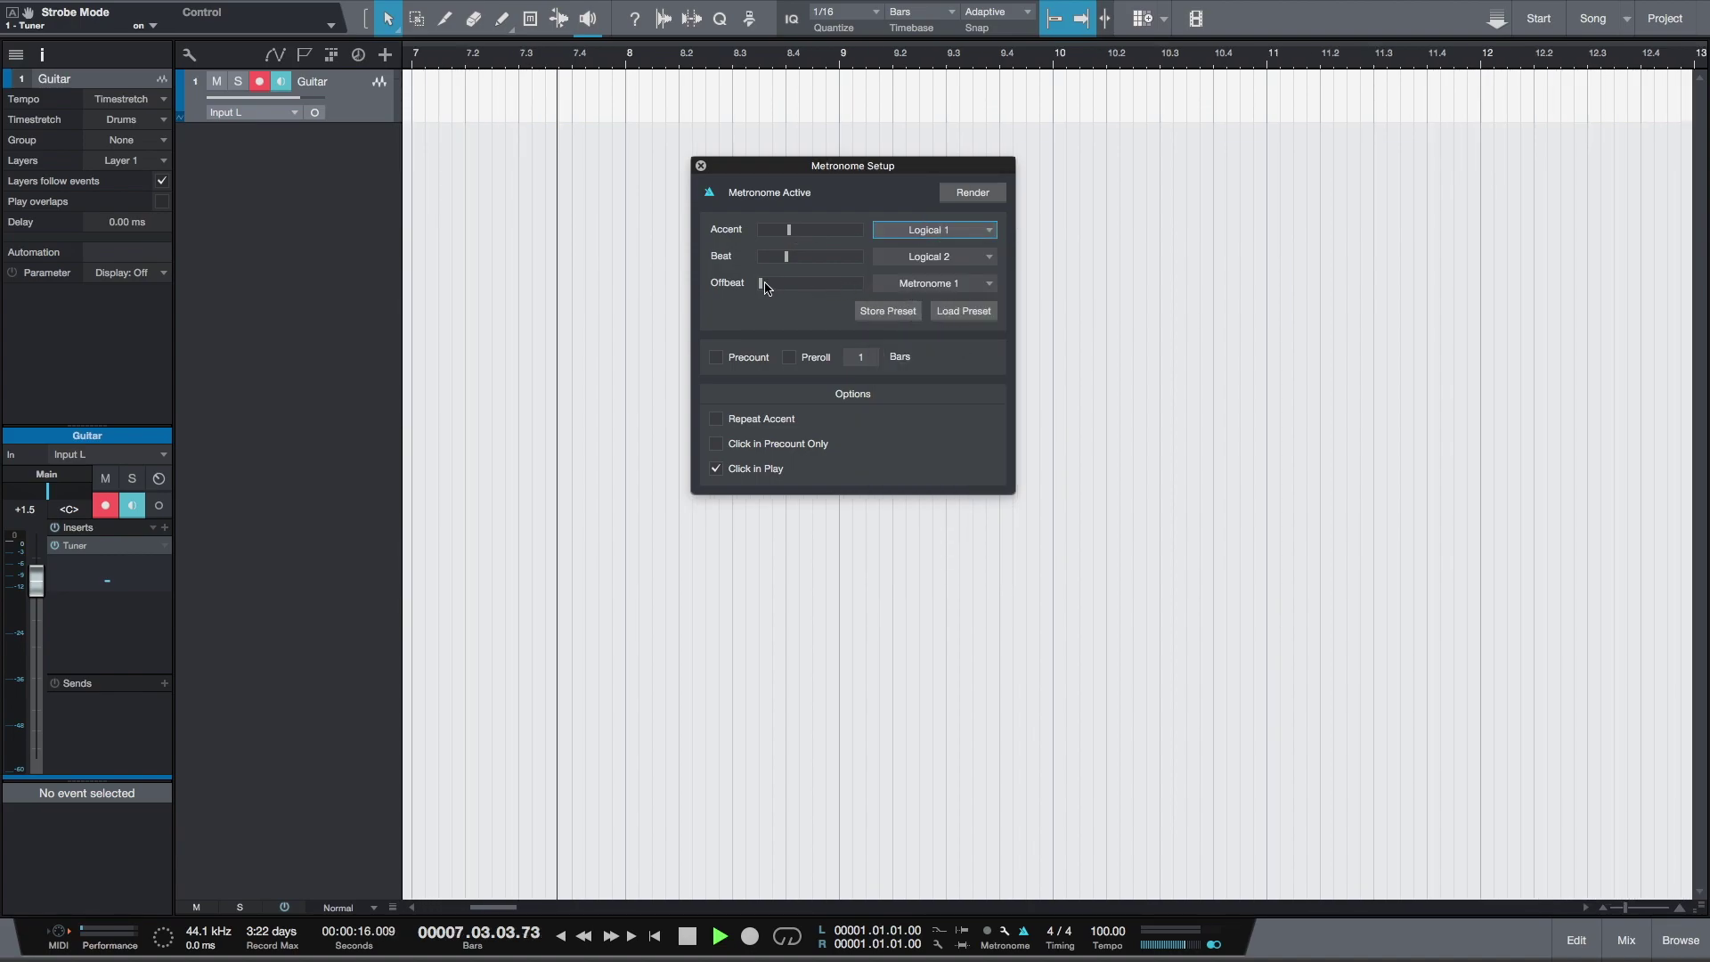
left_click_drag(761, 283, 775, 286)
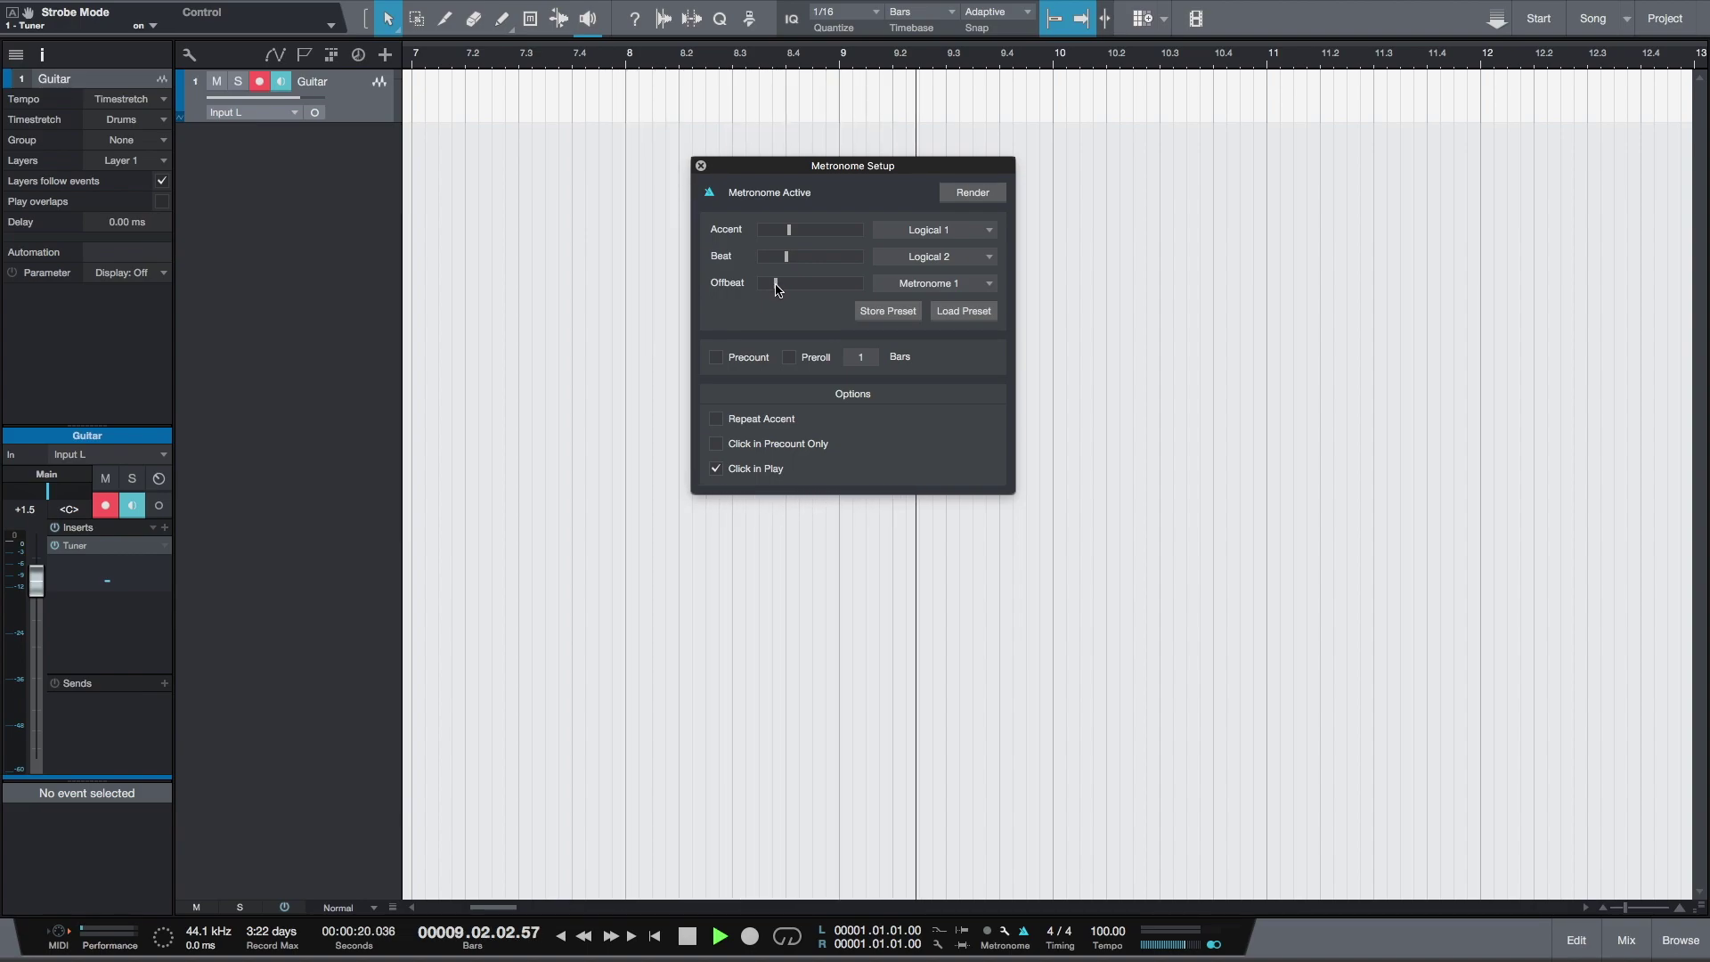
key("space")
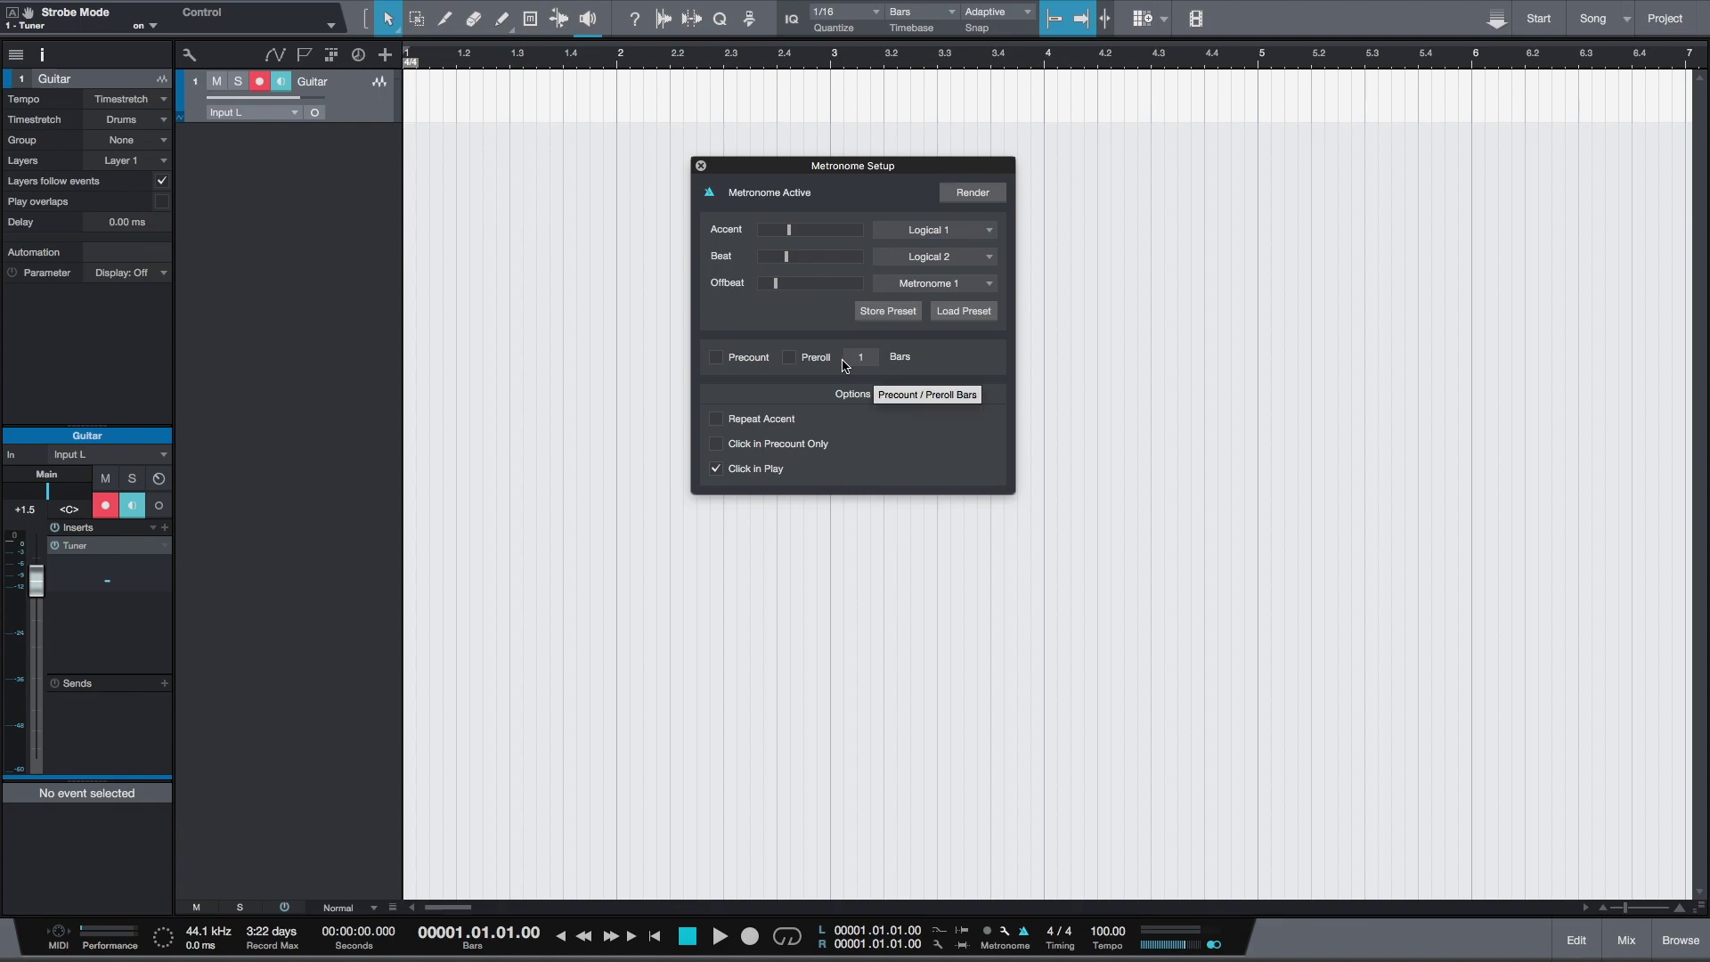
Record a test Guitar take from bar 2 with a one-bar precount, then delete it
left_click(622, 62)
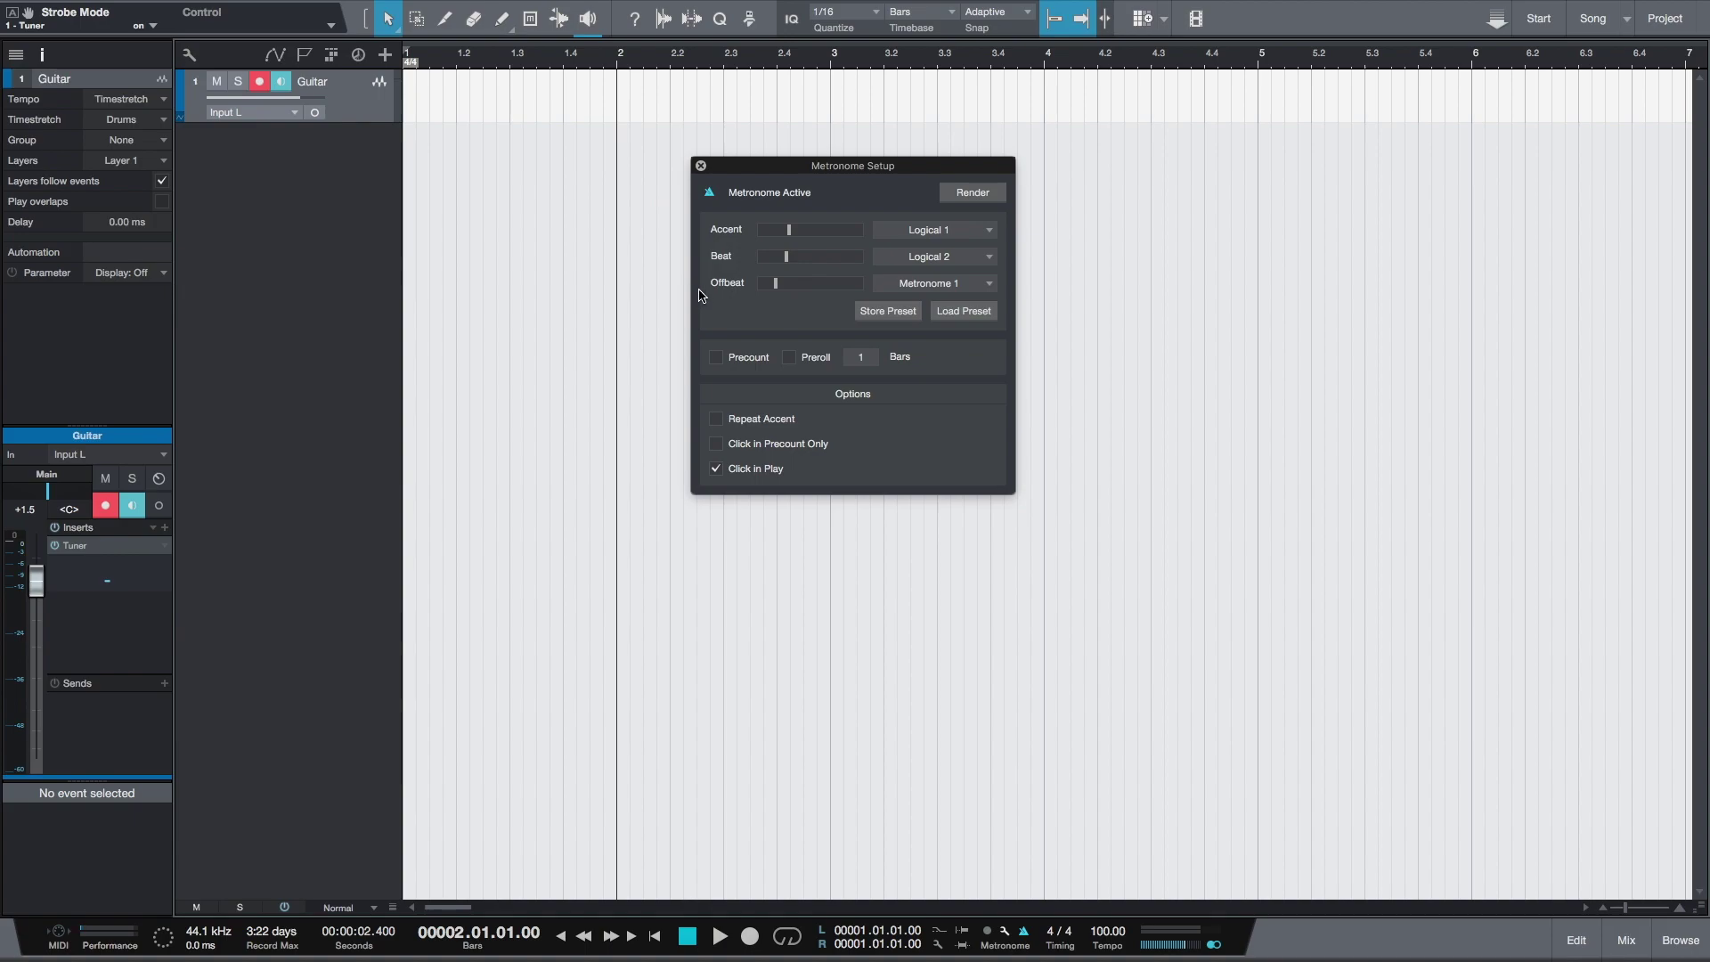
left_click(716, 357)
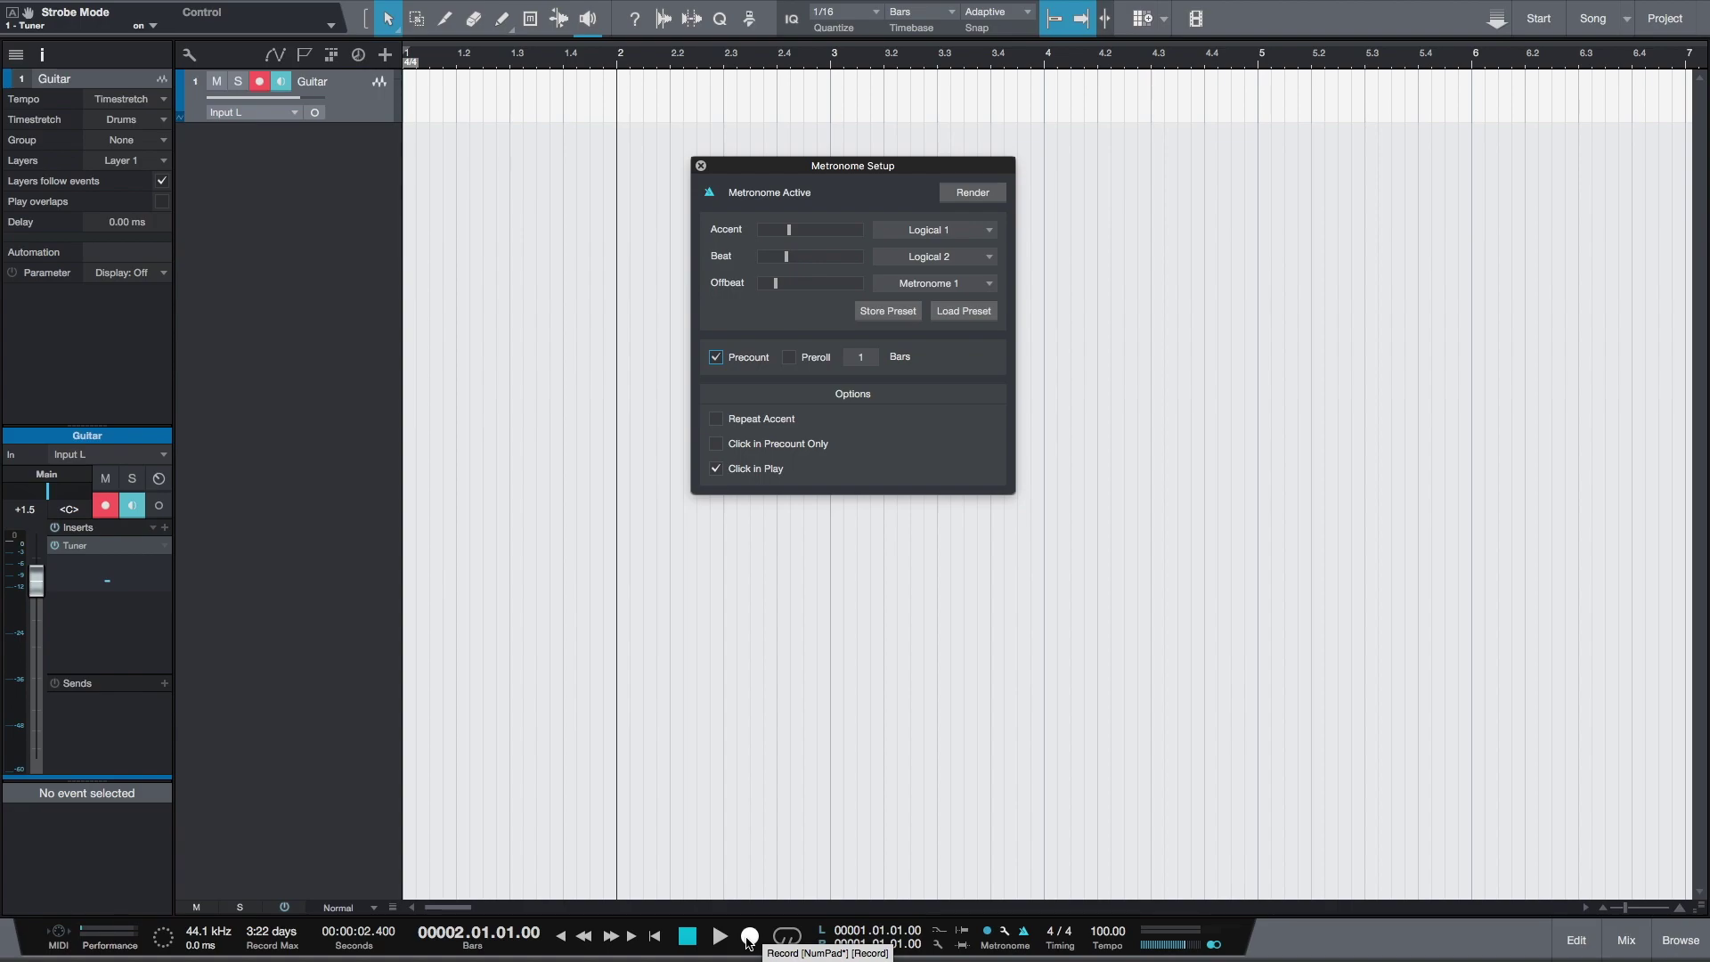
left_click(749, 936)
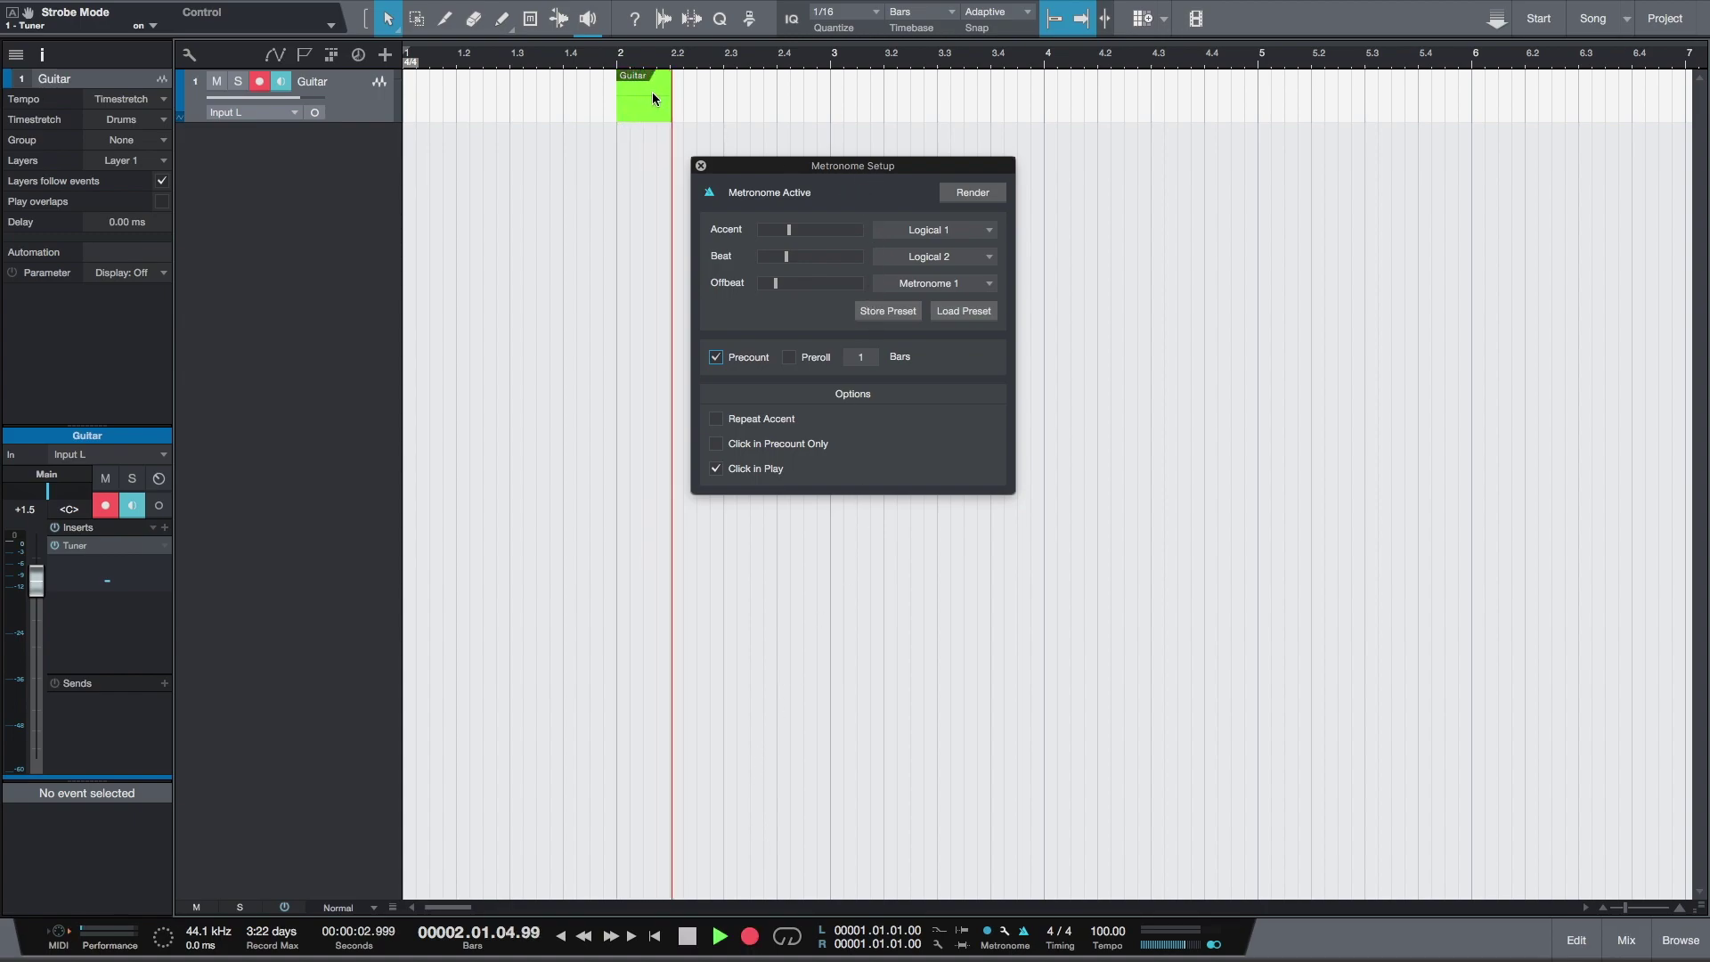
key("space")
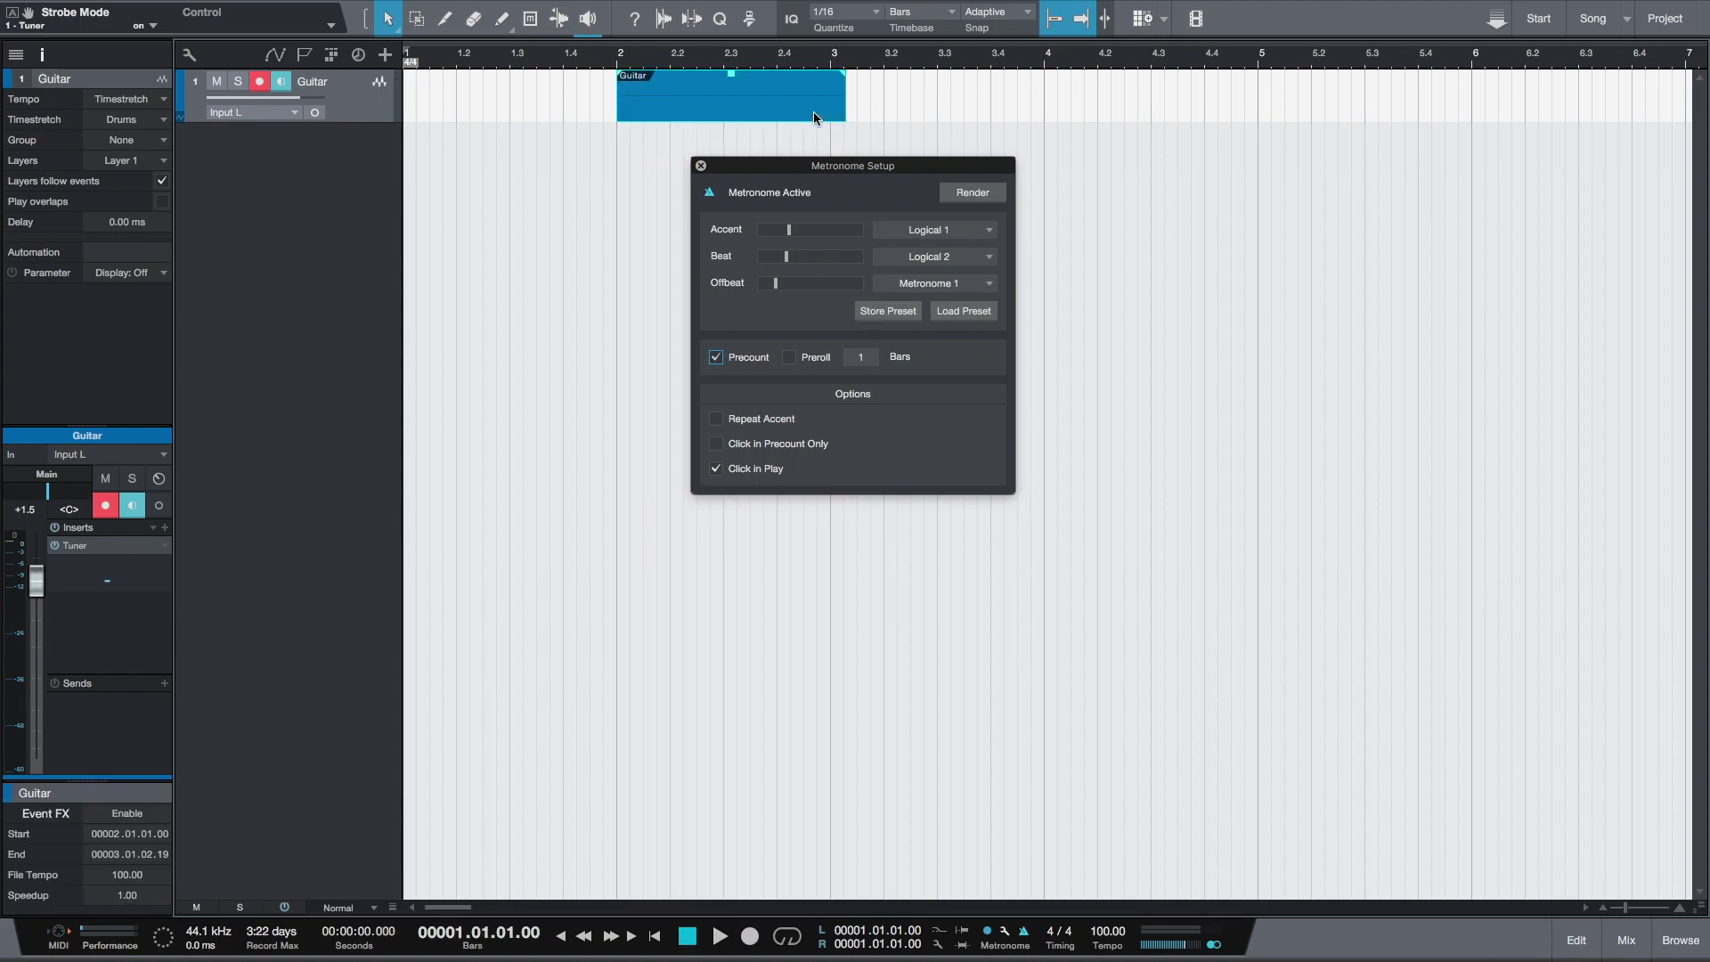
key("Delete")
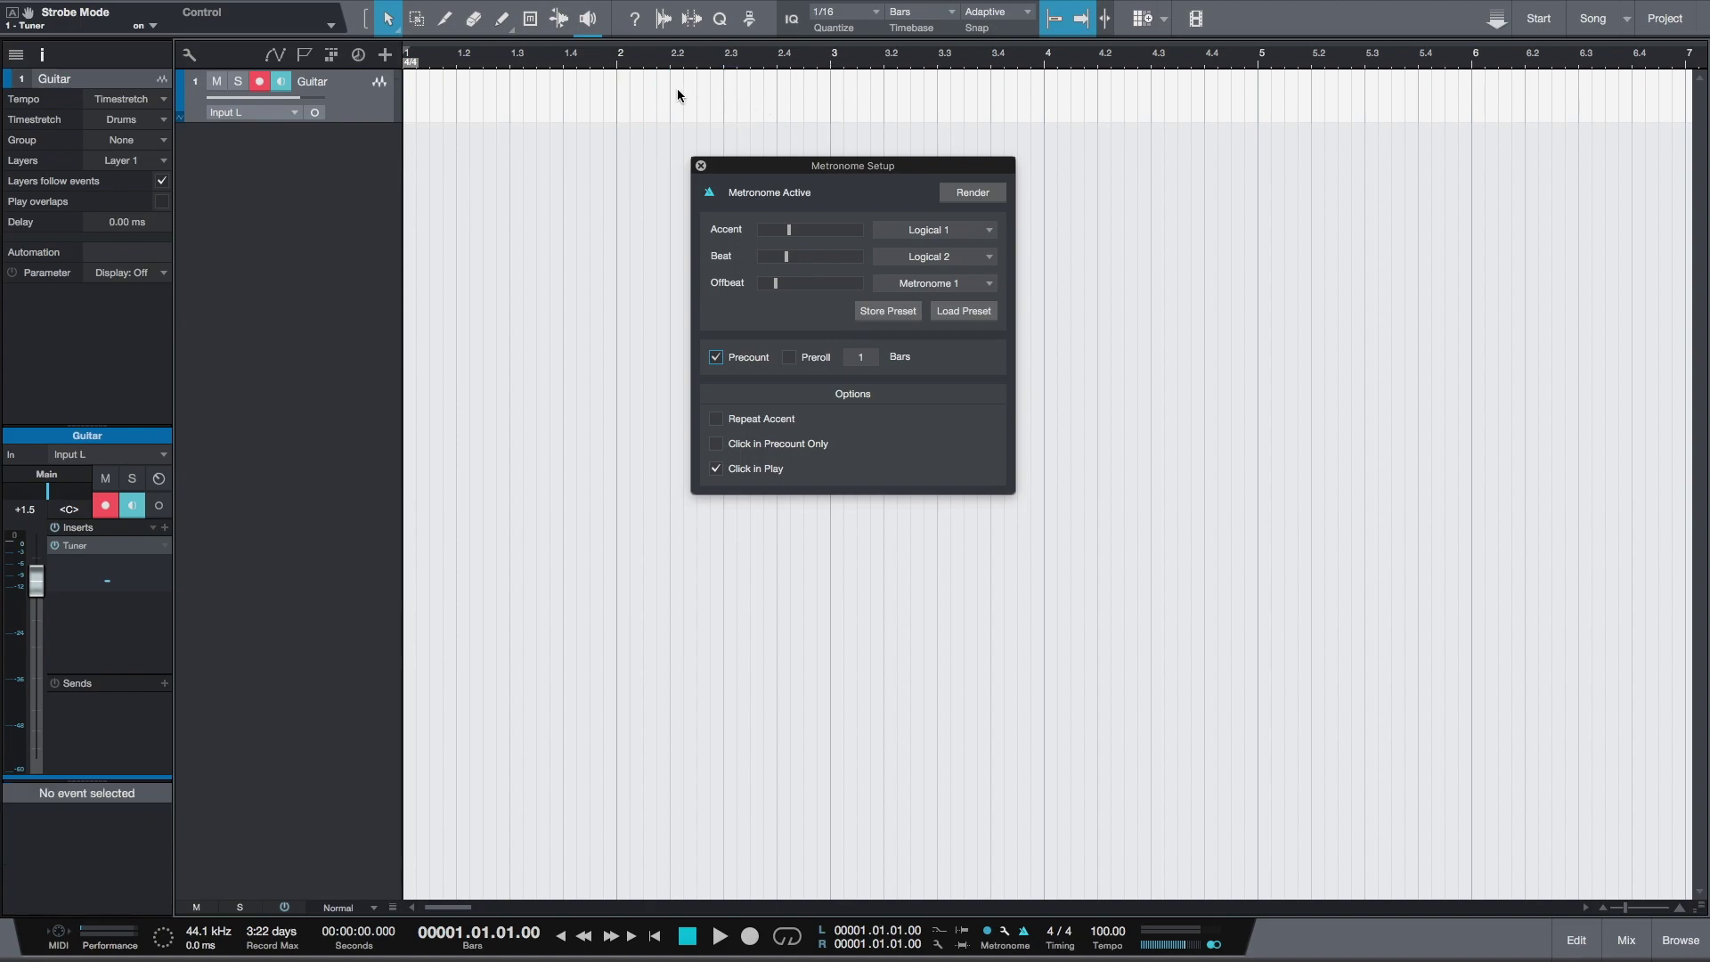
Switch to a one-bar preroll, record a Guitar(2) test take from bar 2, and delete it
left_click(616, 66)
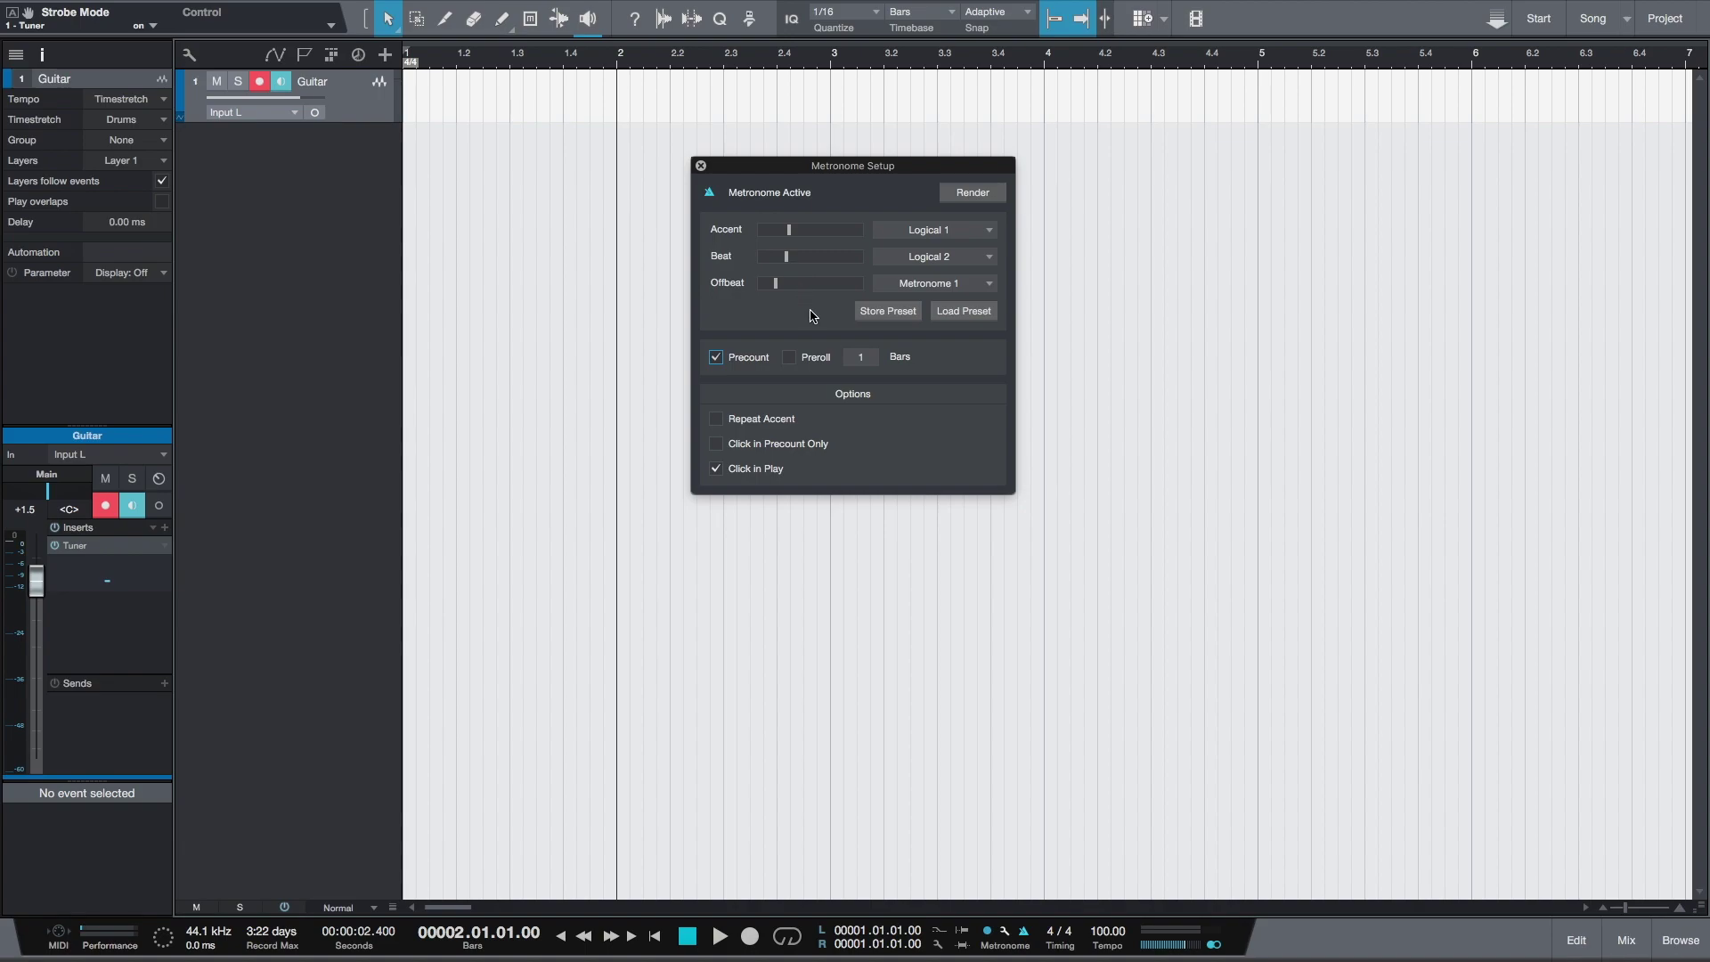
left_click(790, 358)
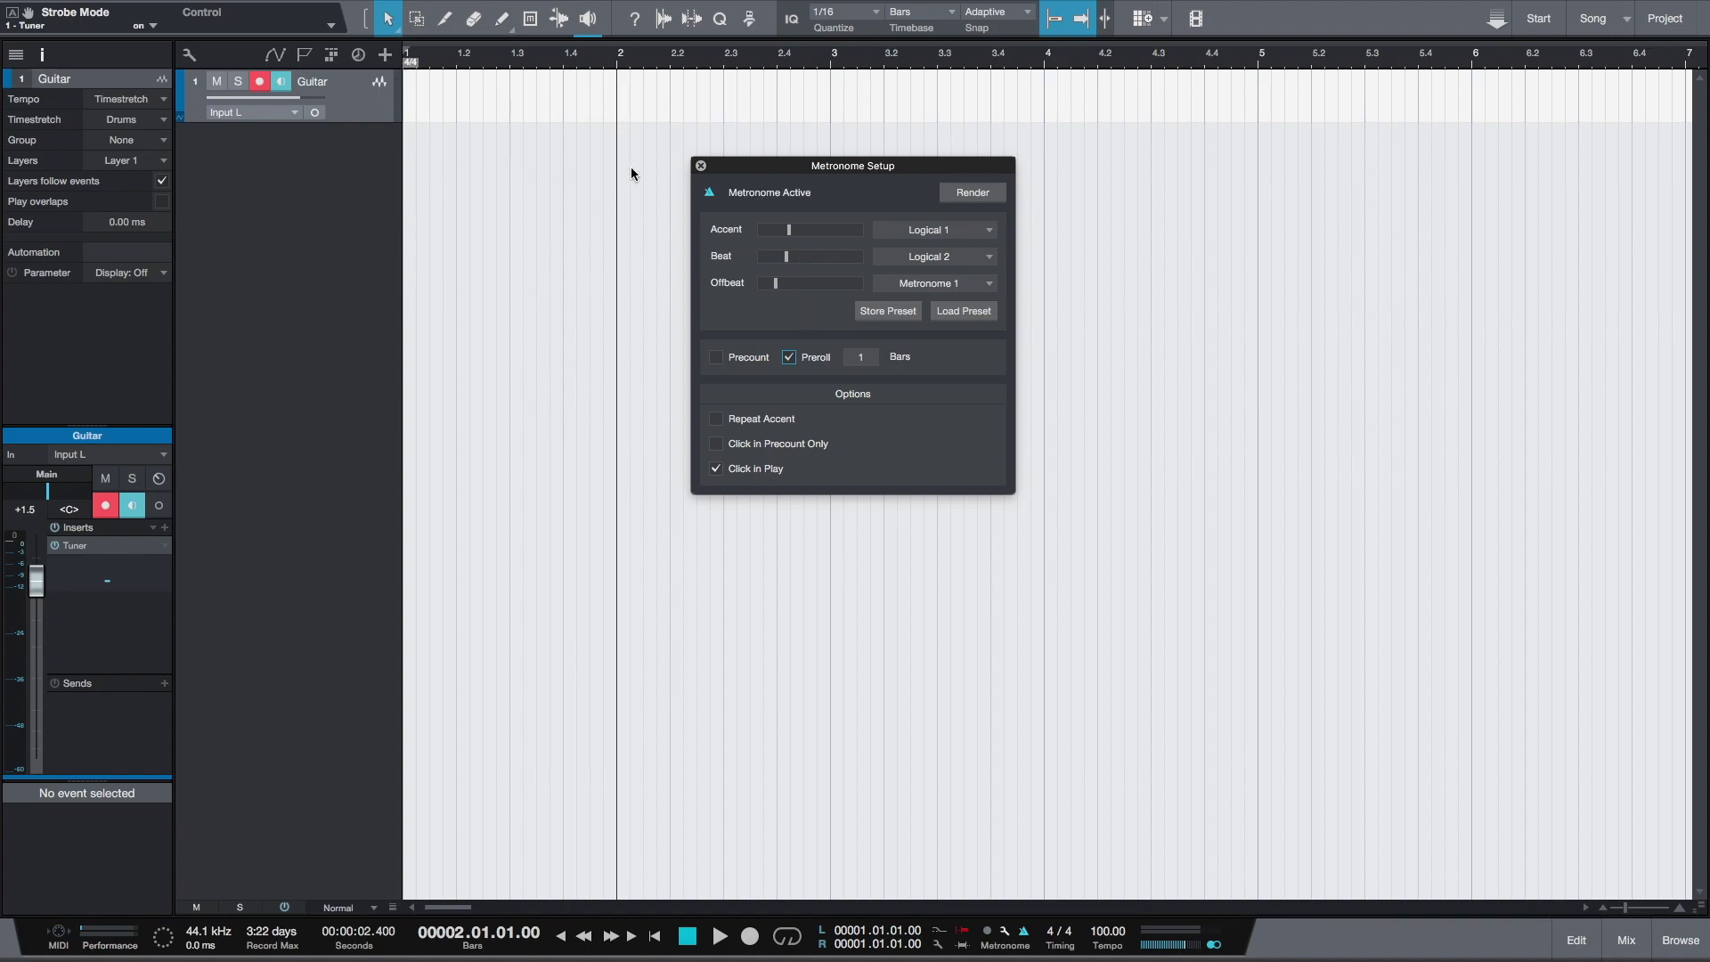
left_click(749, 935)
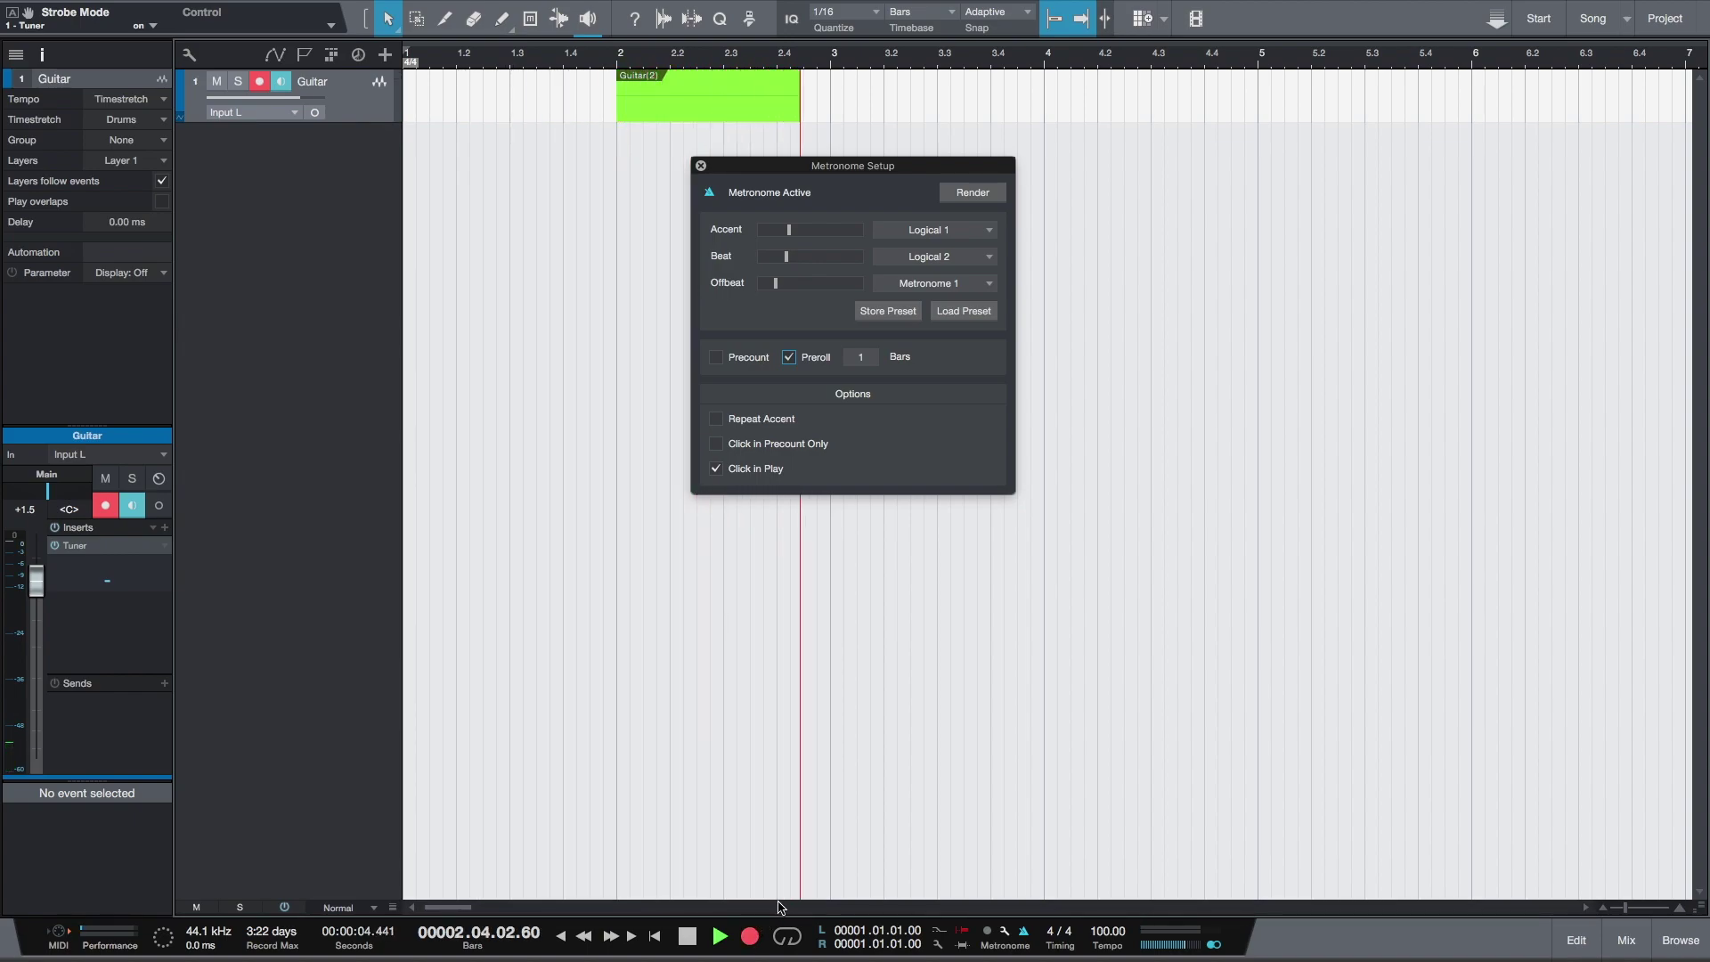
key("space")
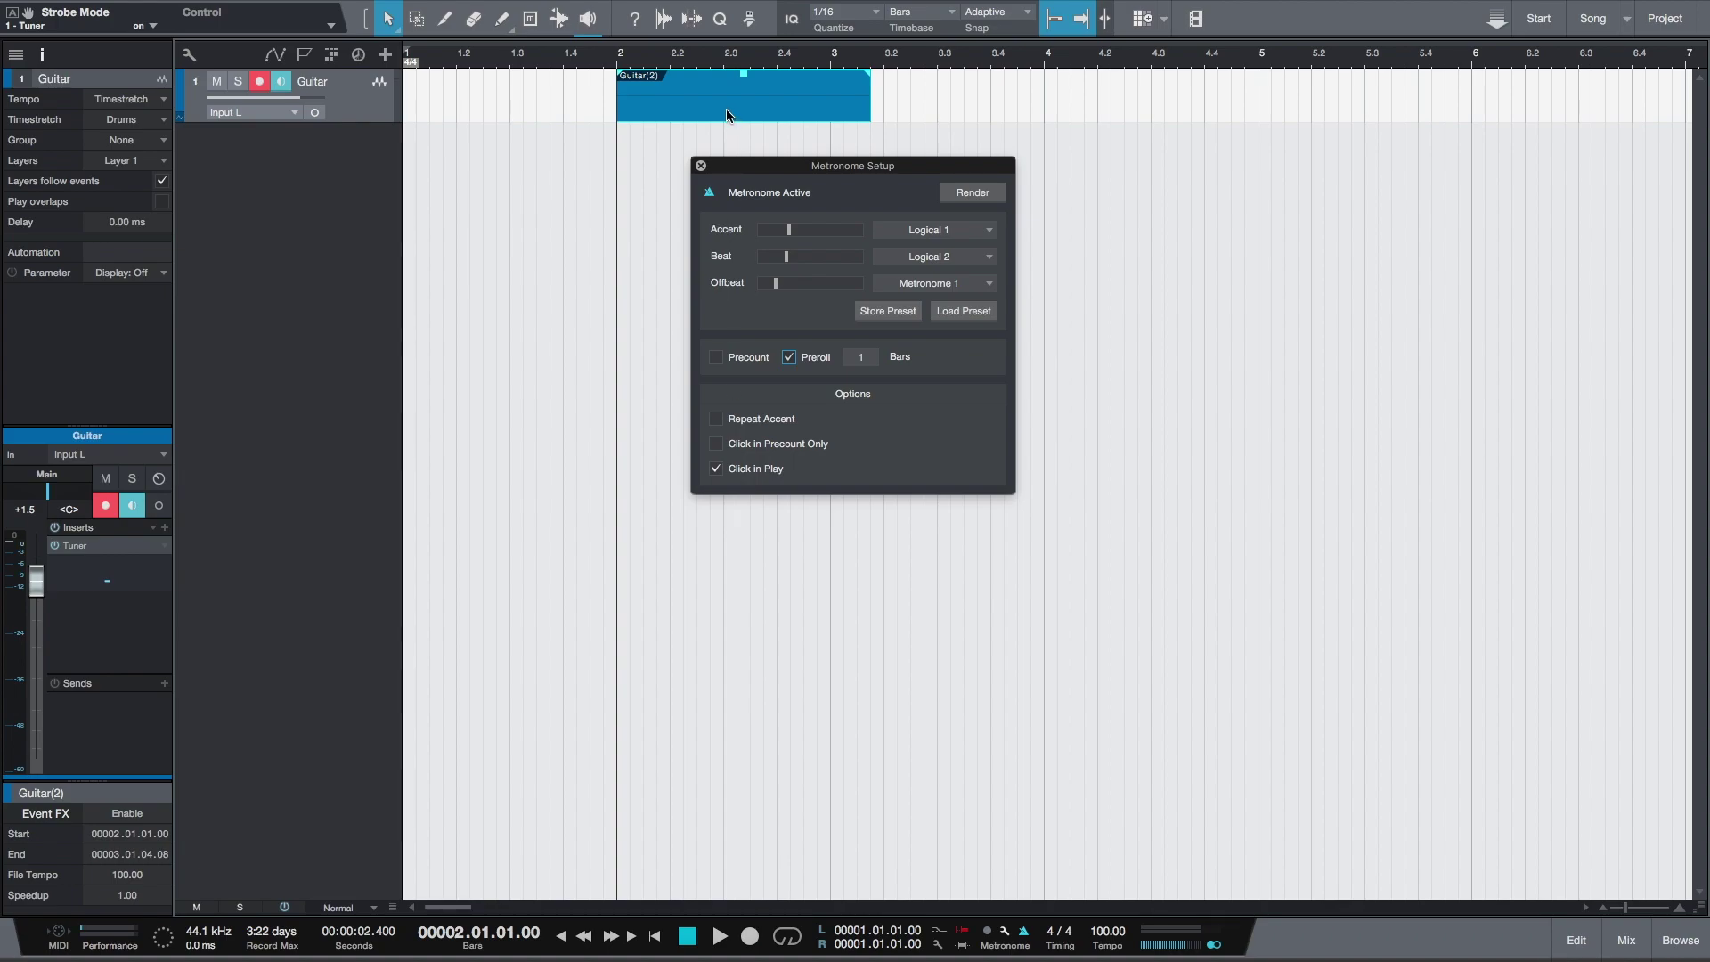
key("Delete")
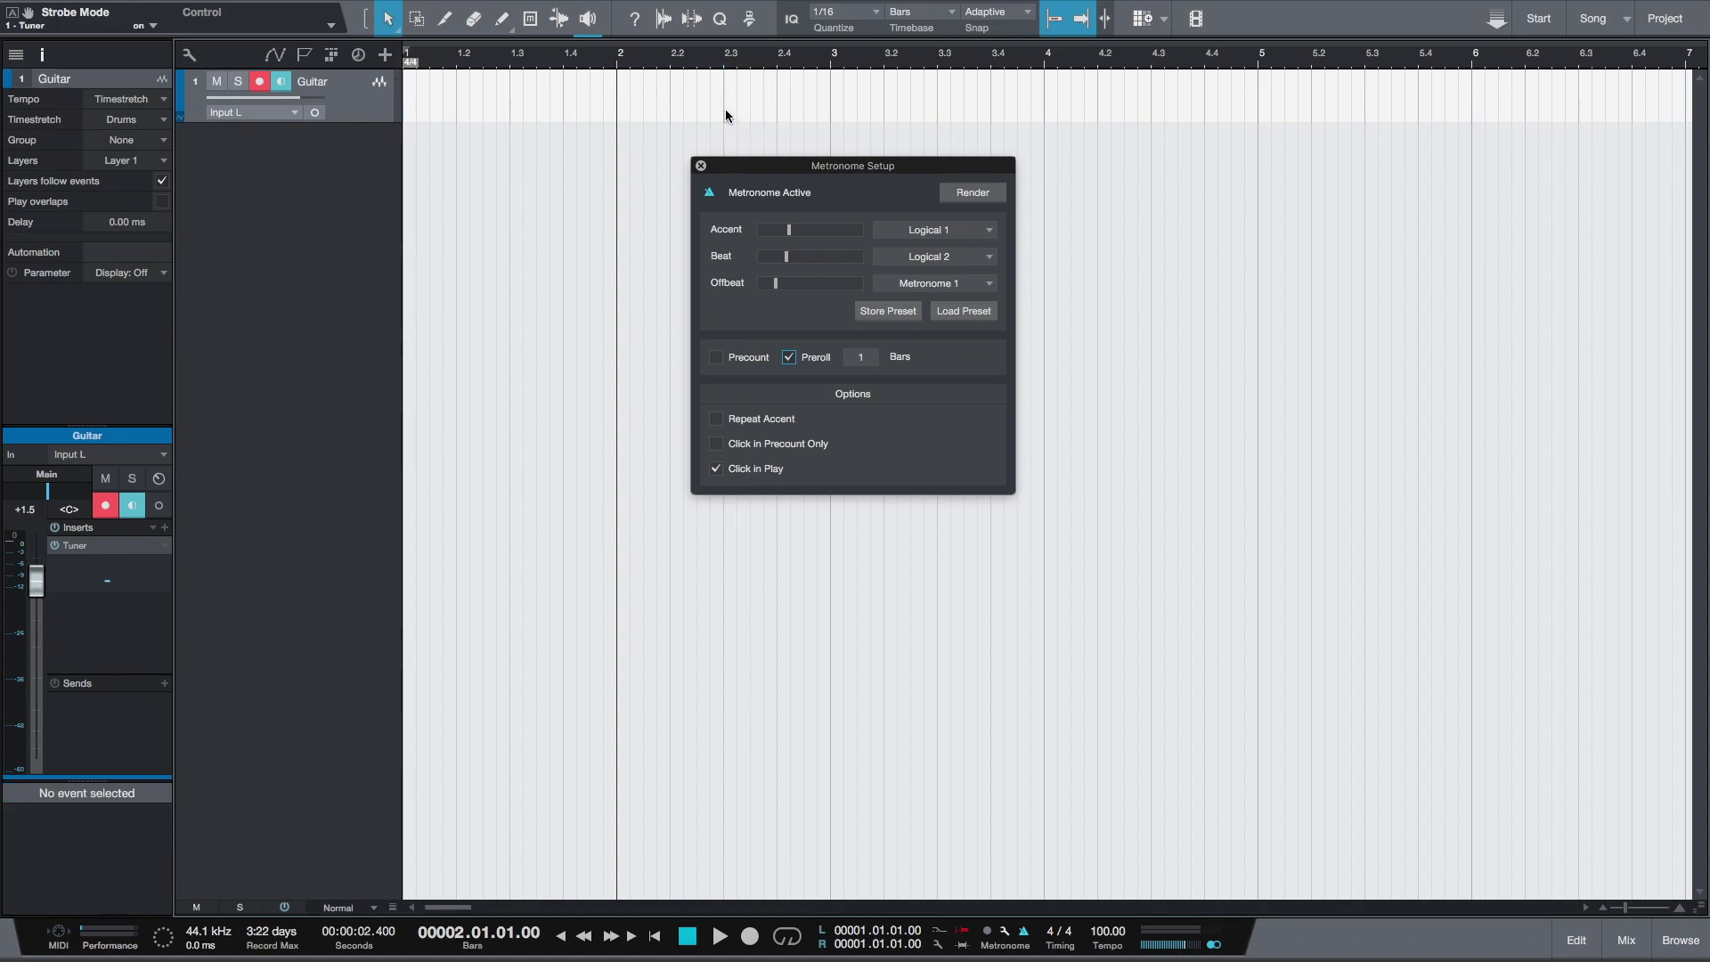
Keep Preroll selected, close Metronome Setup, then record and play back the Guitar(7) take
left_click(982, 930)
left_click(963, 933)
left_click(1005, 934)
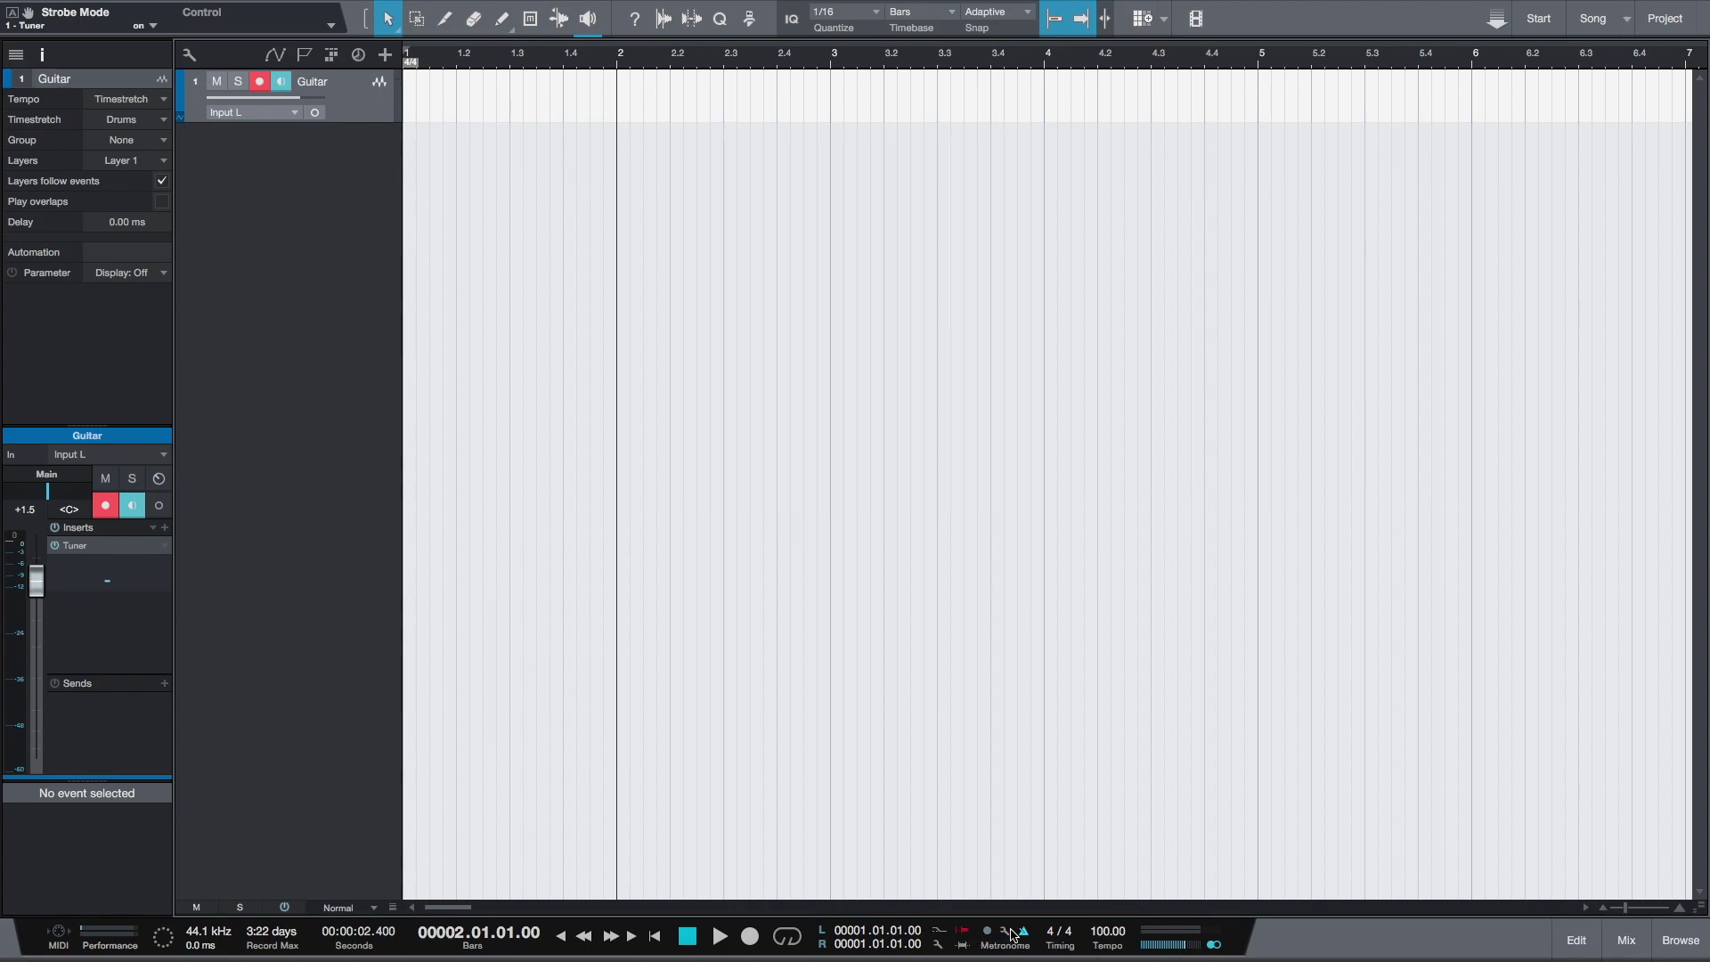
key("space")
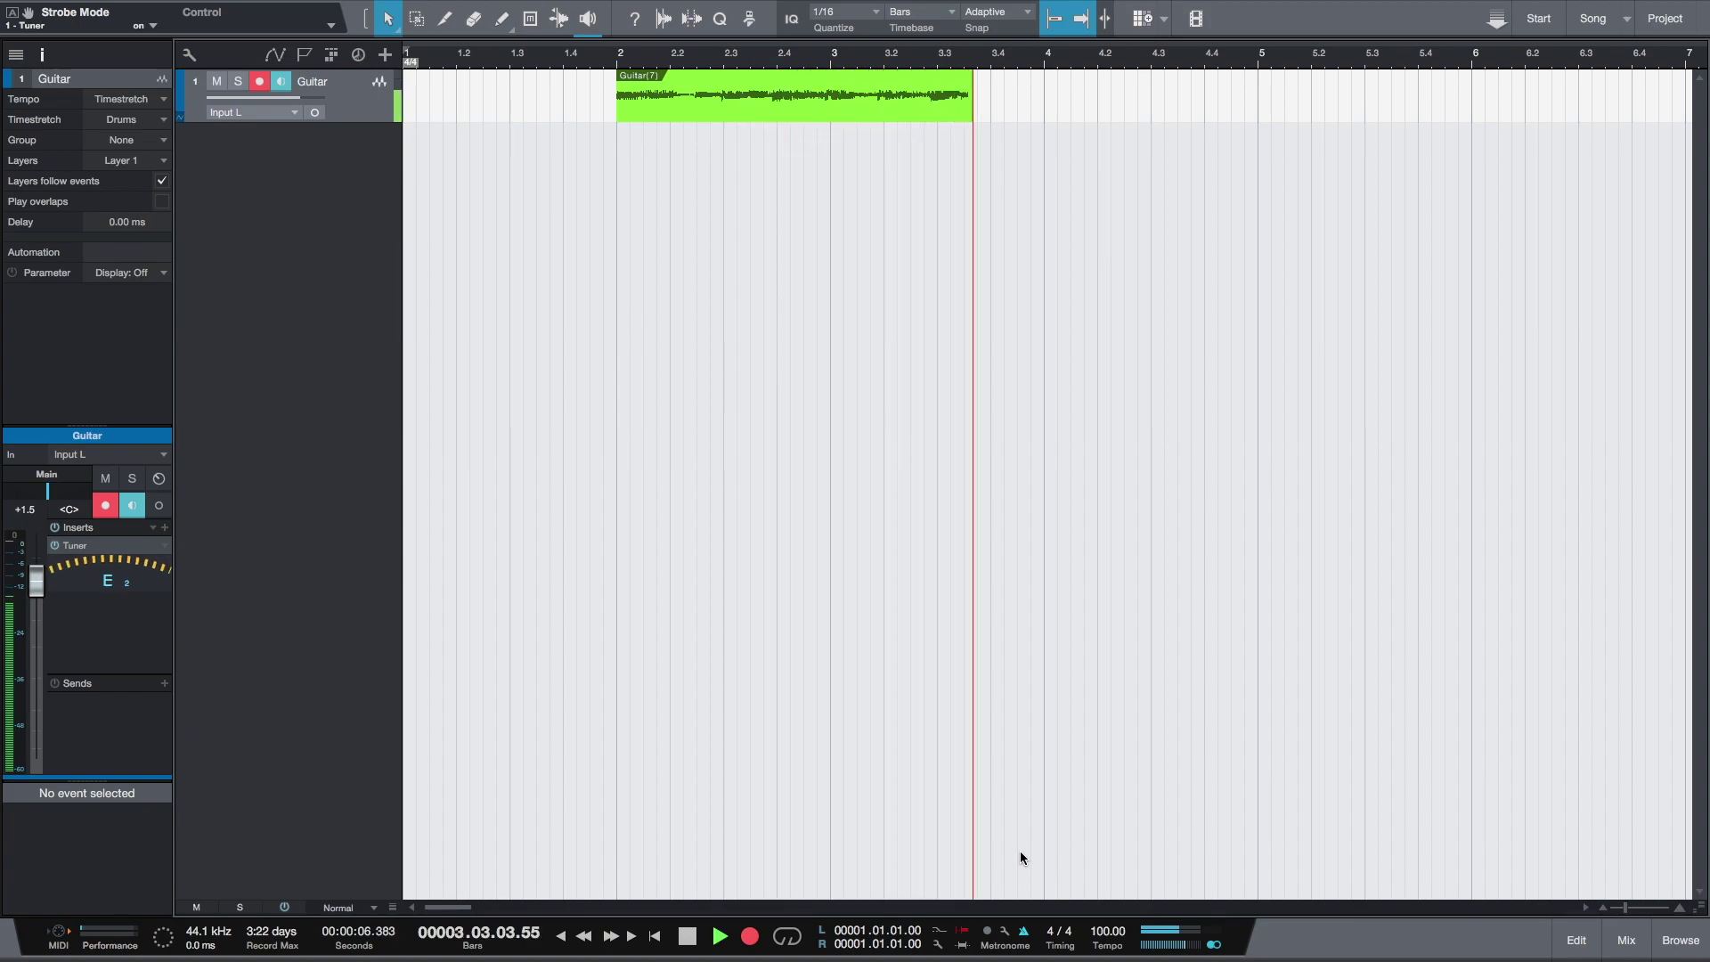
key("space")
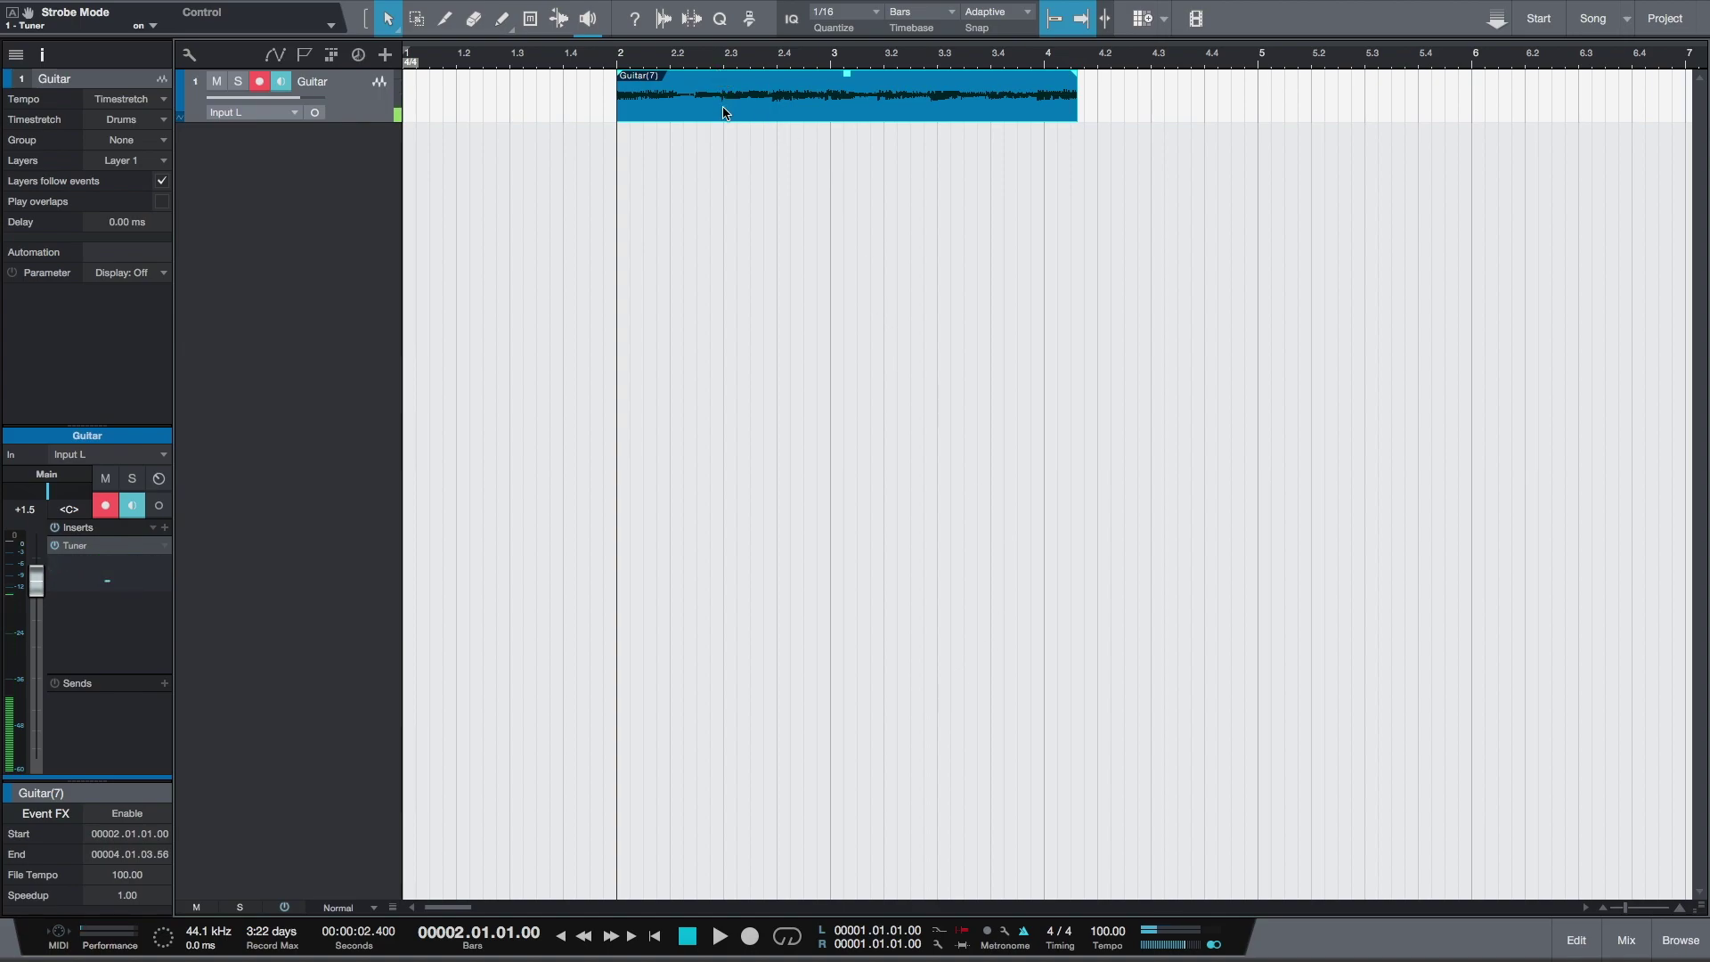
key("space")
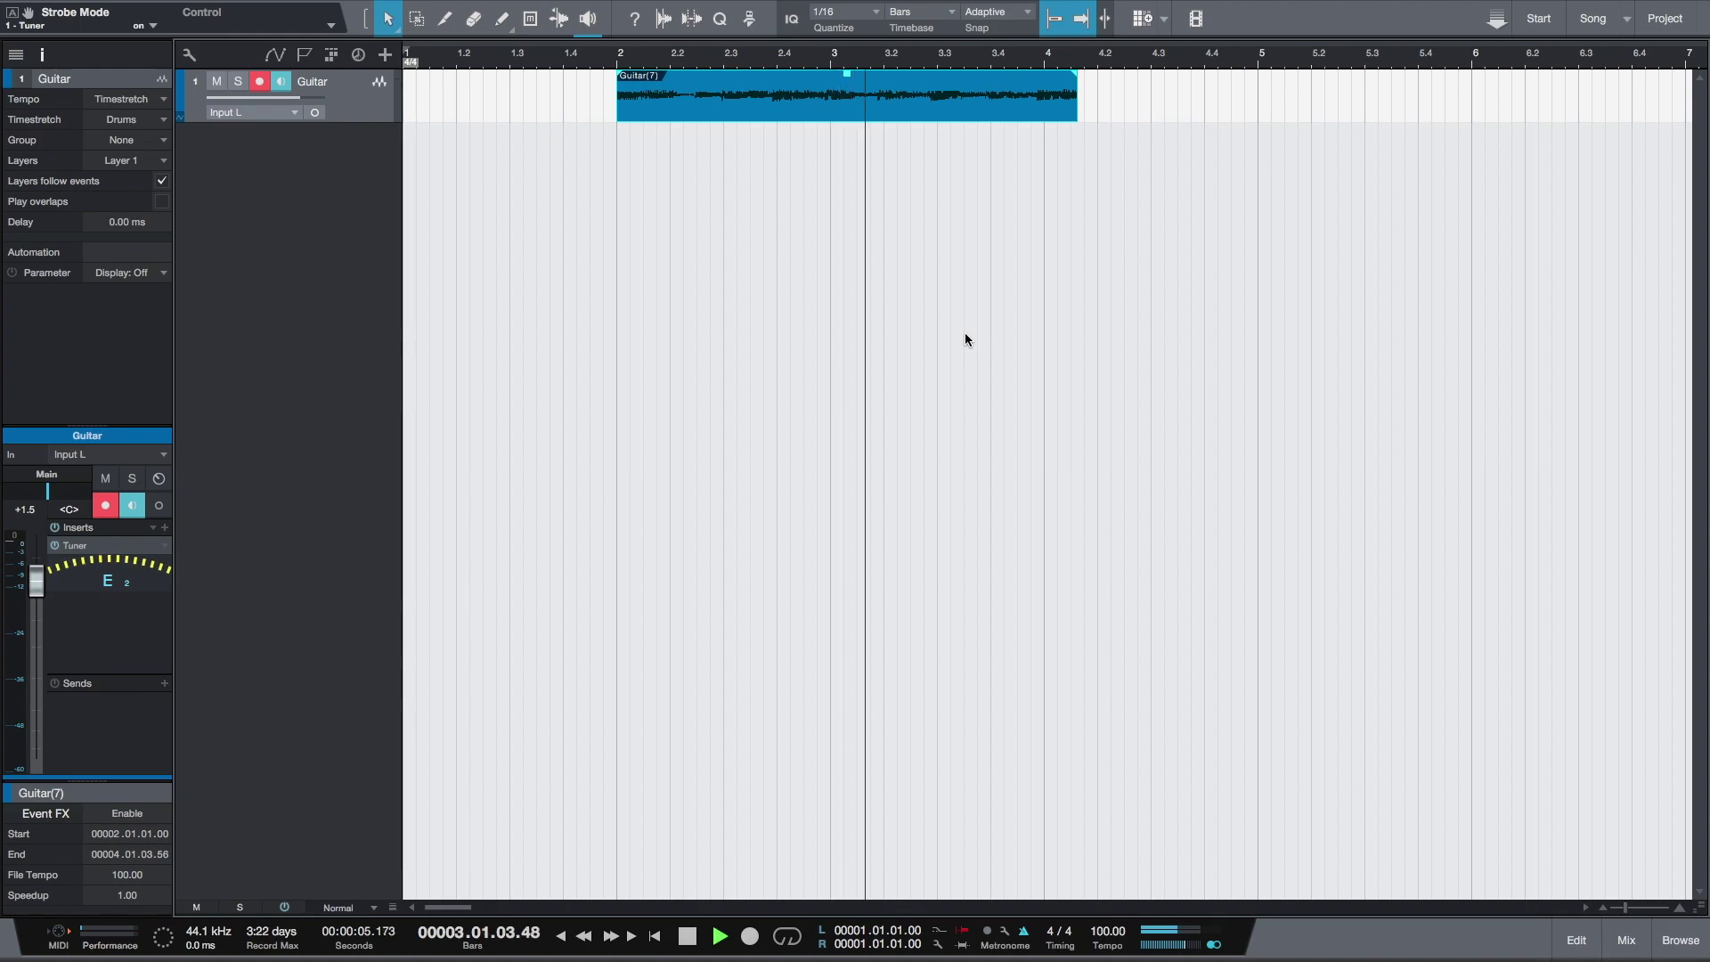
key("space")
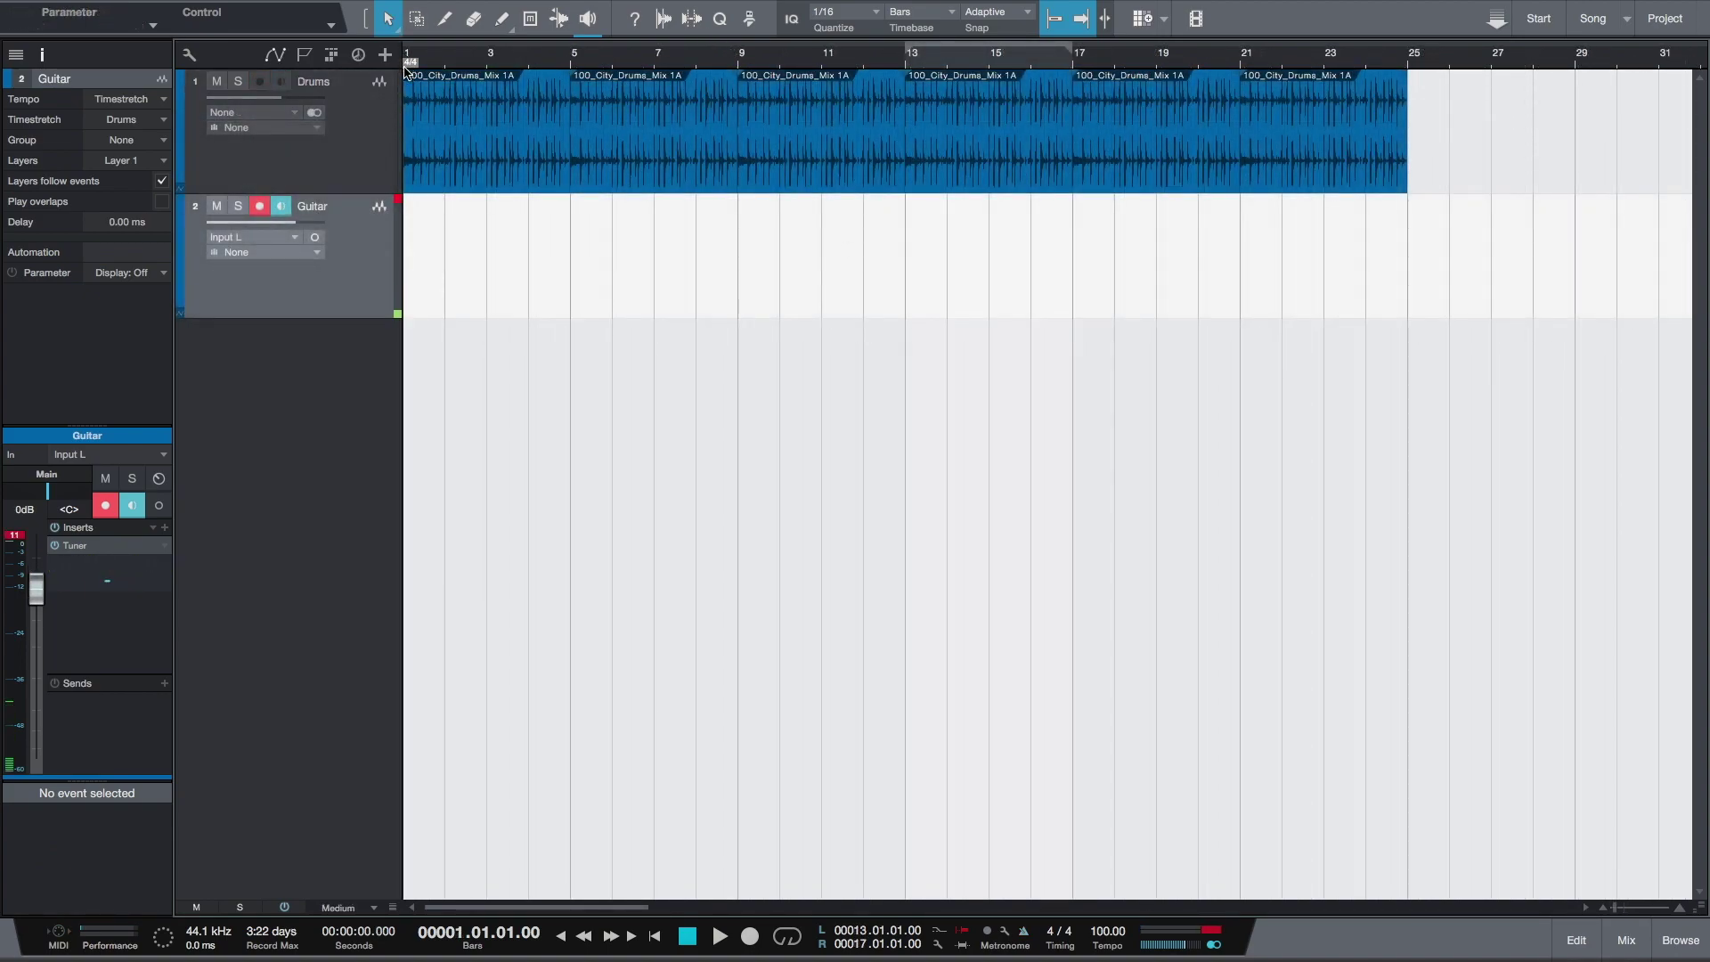
Punch-record a test take at bar 9, delete Guitar(21), and drag the loop range to bars 9–13
key("space")
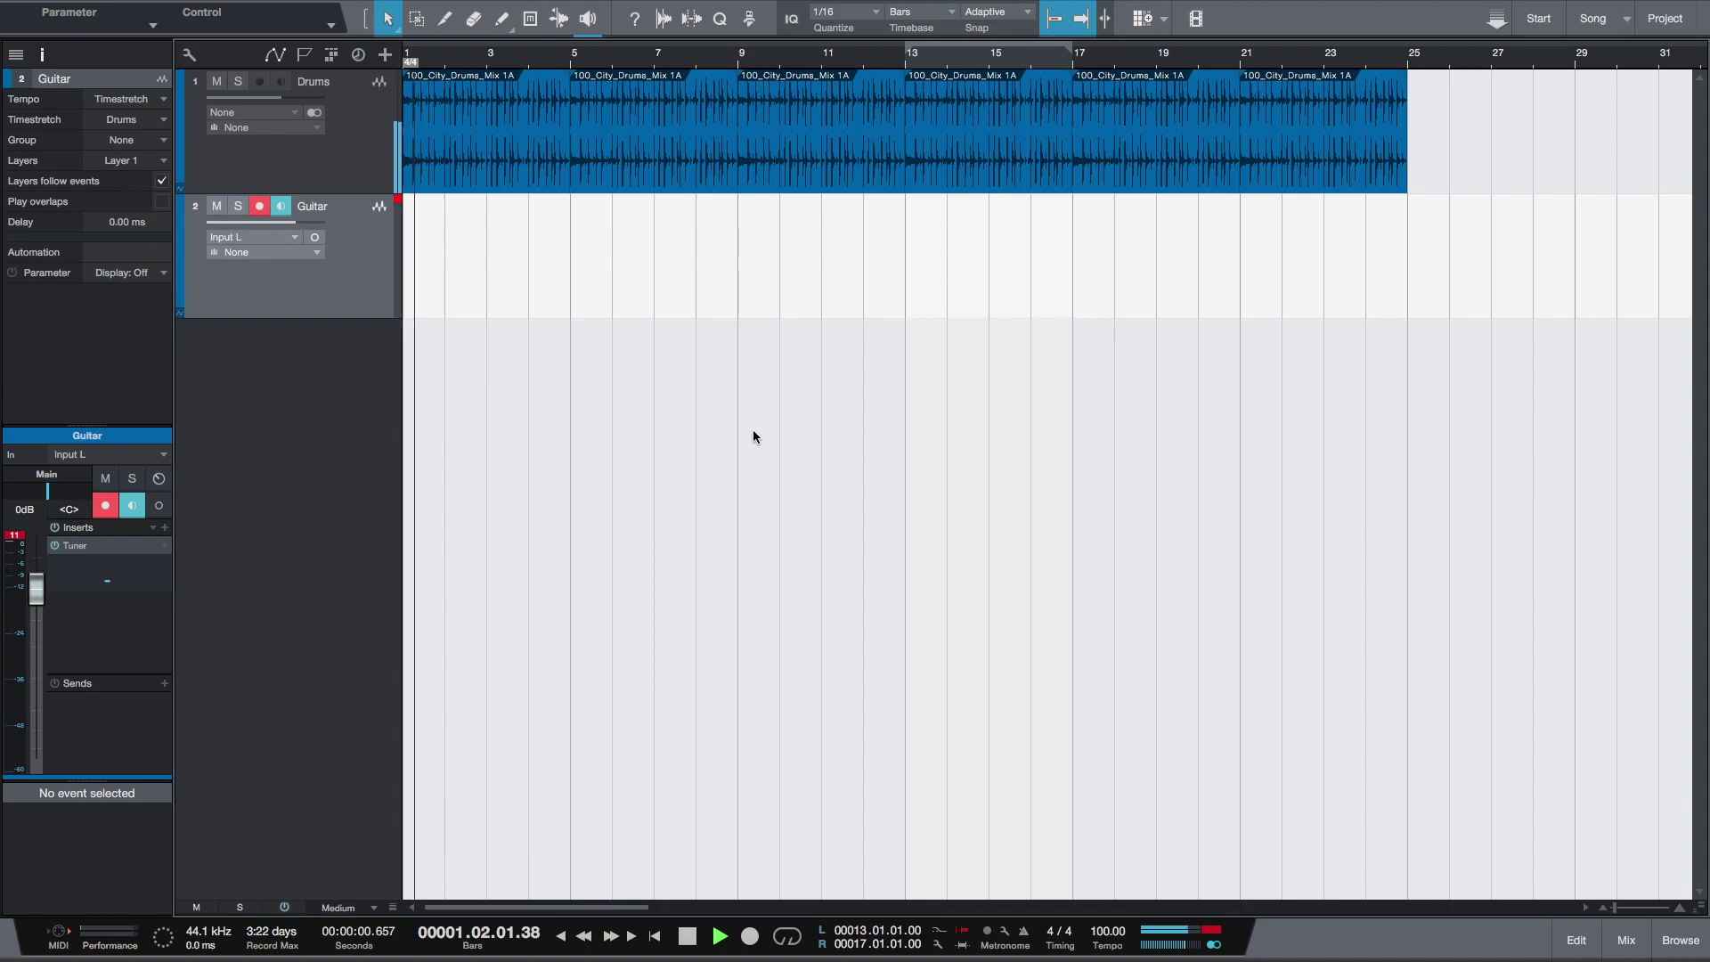
key("space")
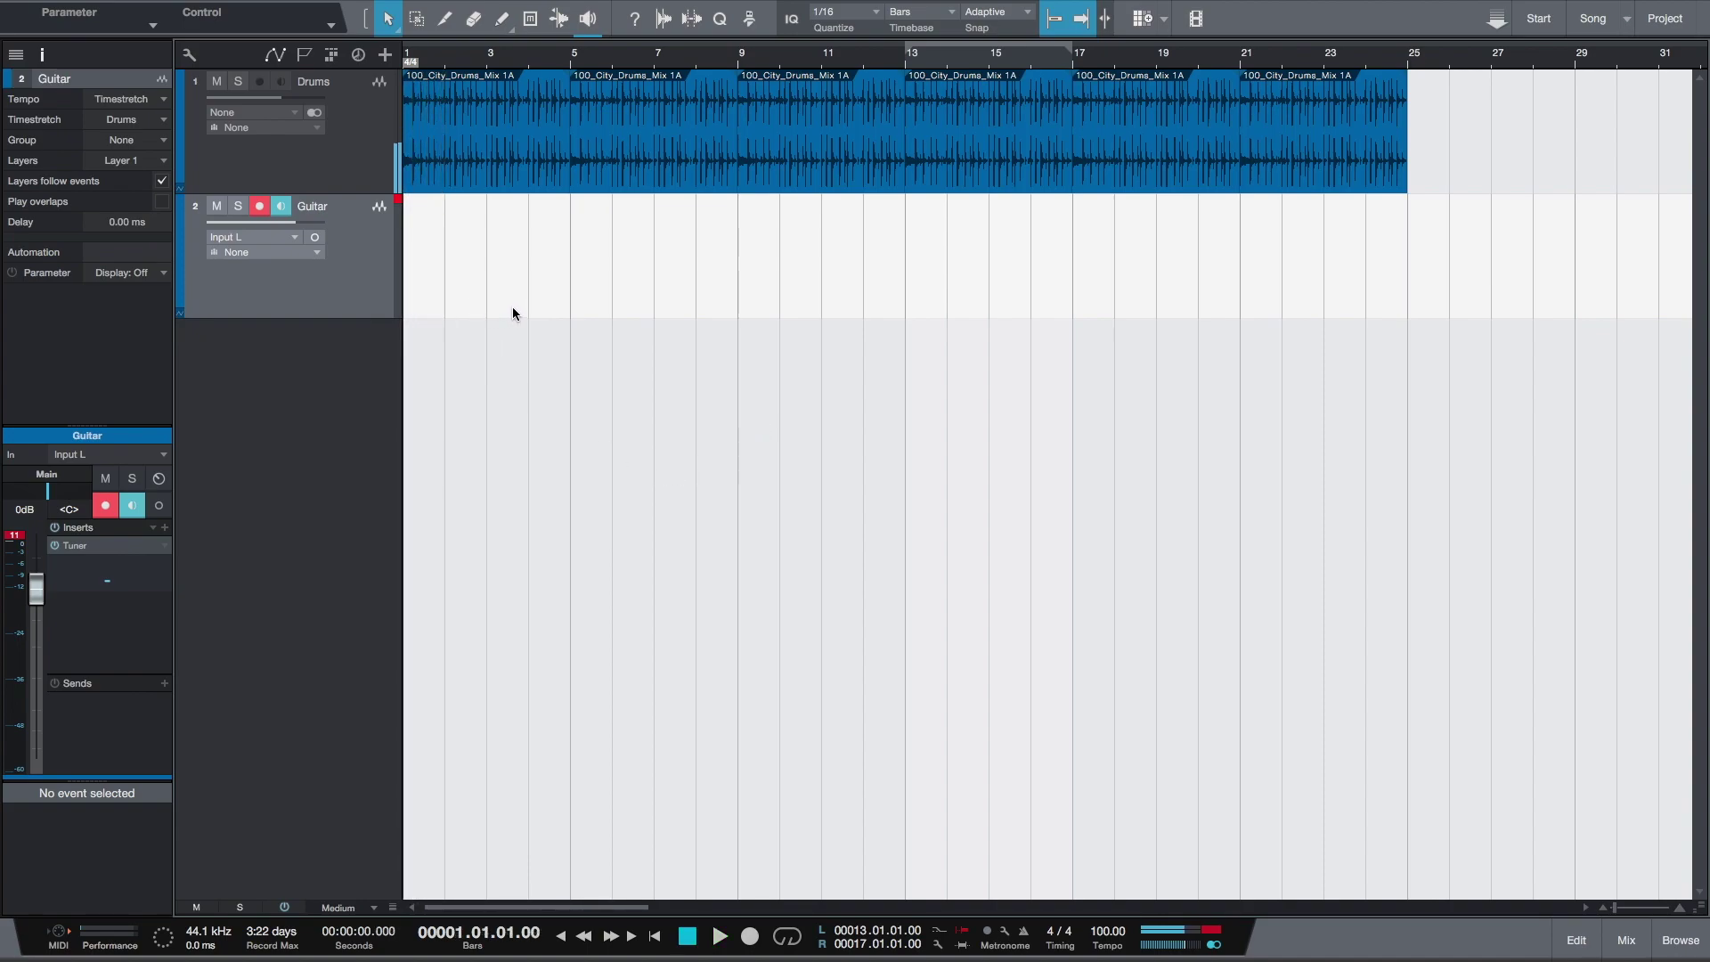
left_click(738, 62)
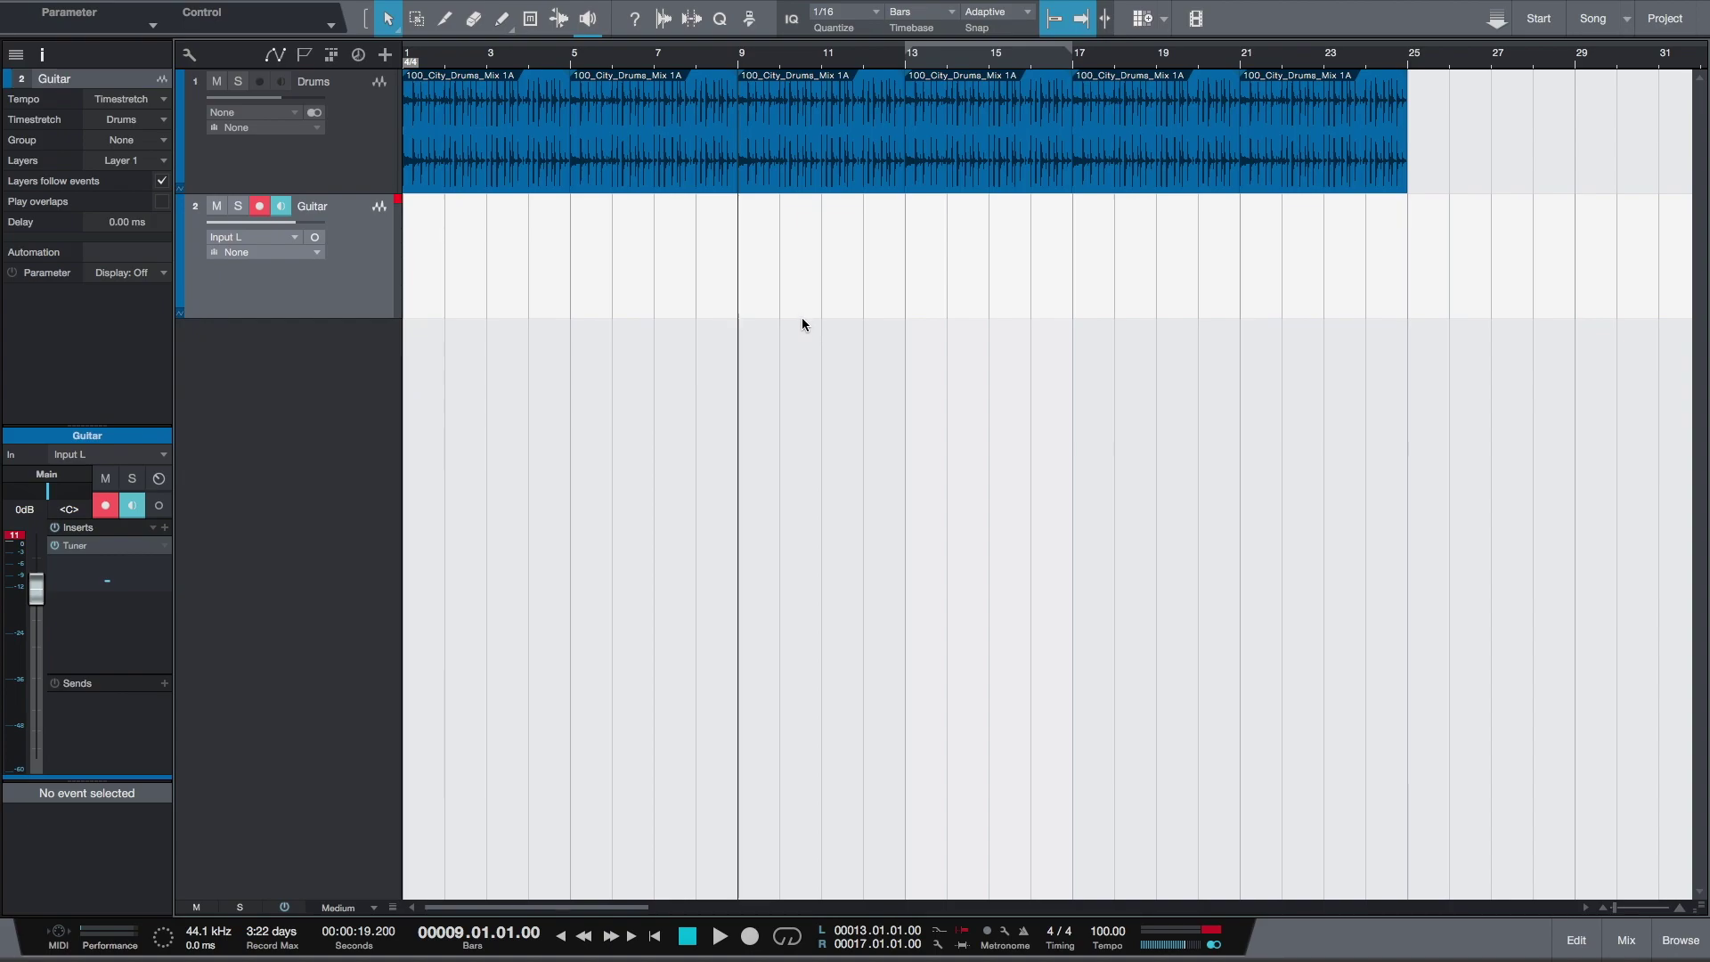
key("space")
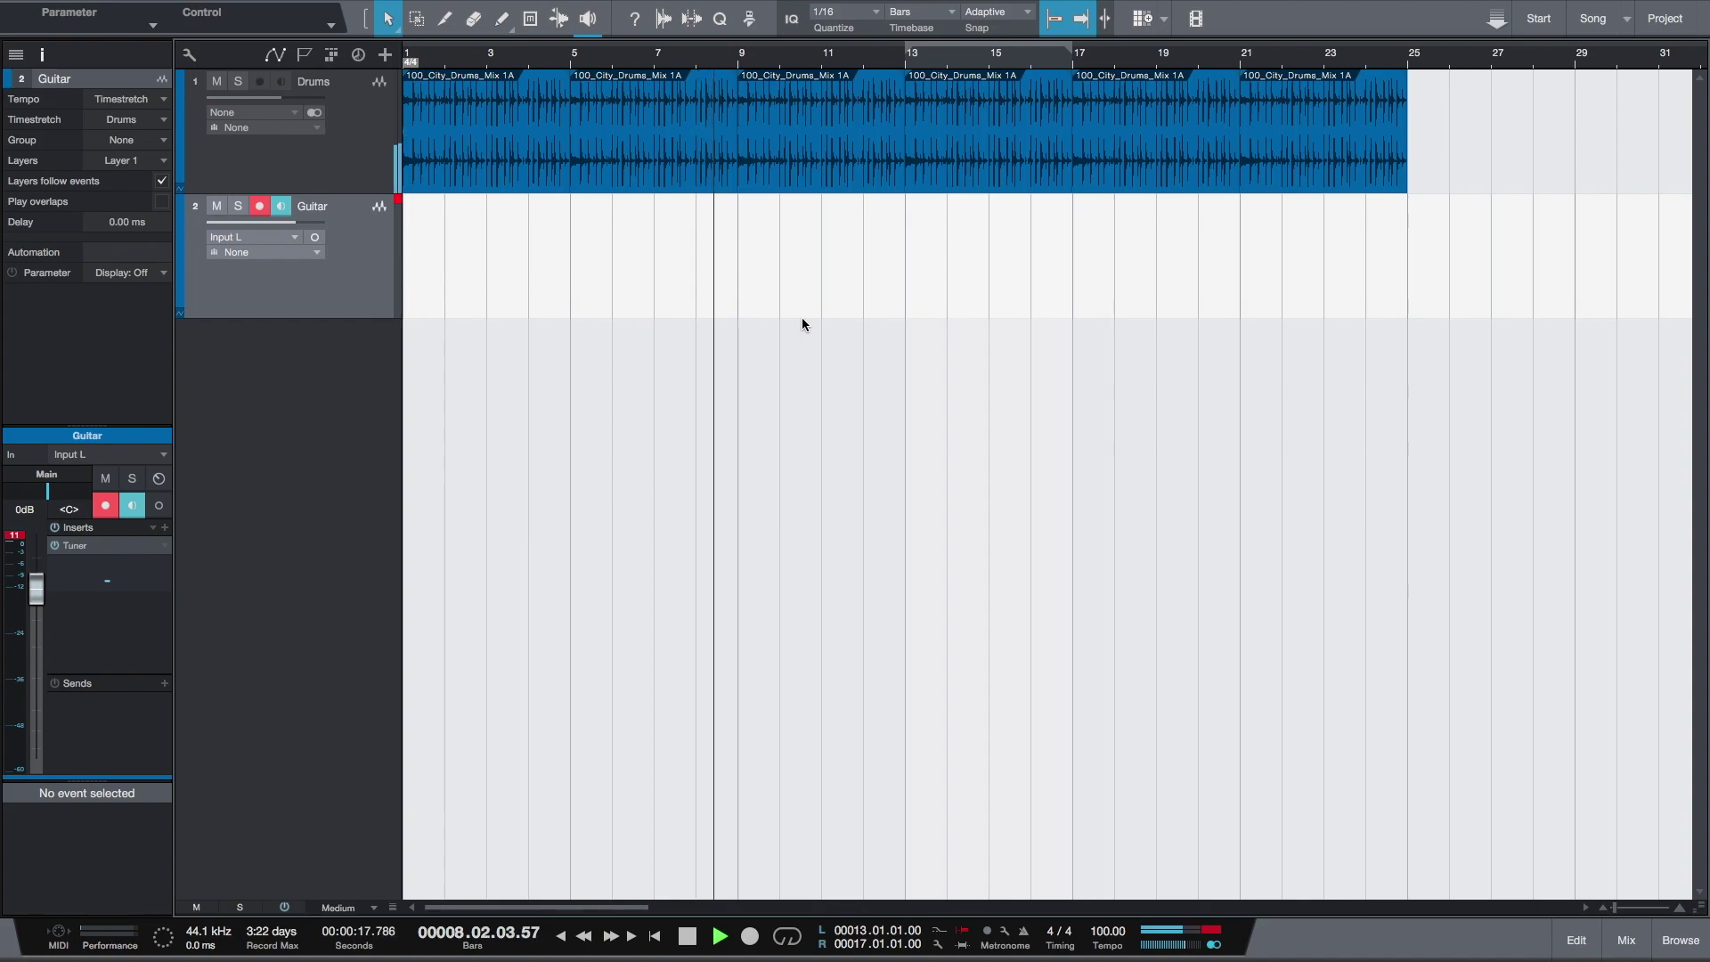
key("KP_Multiply")
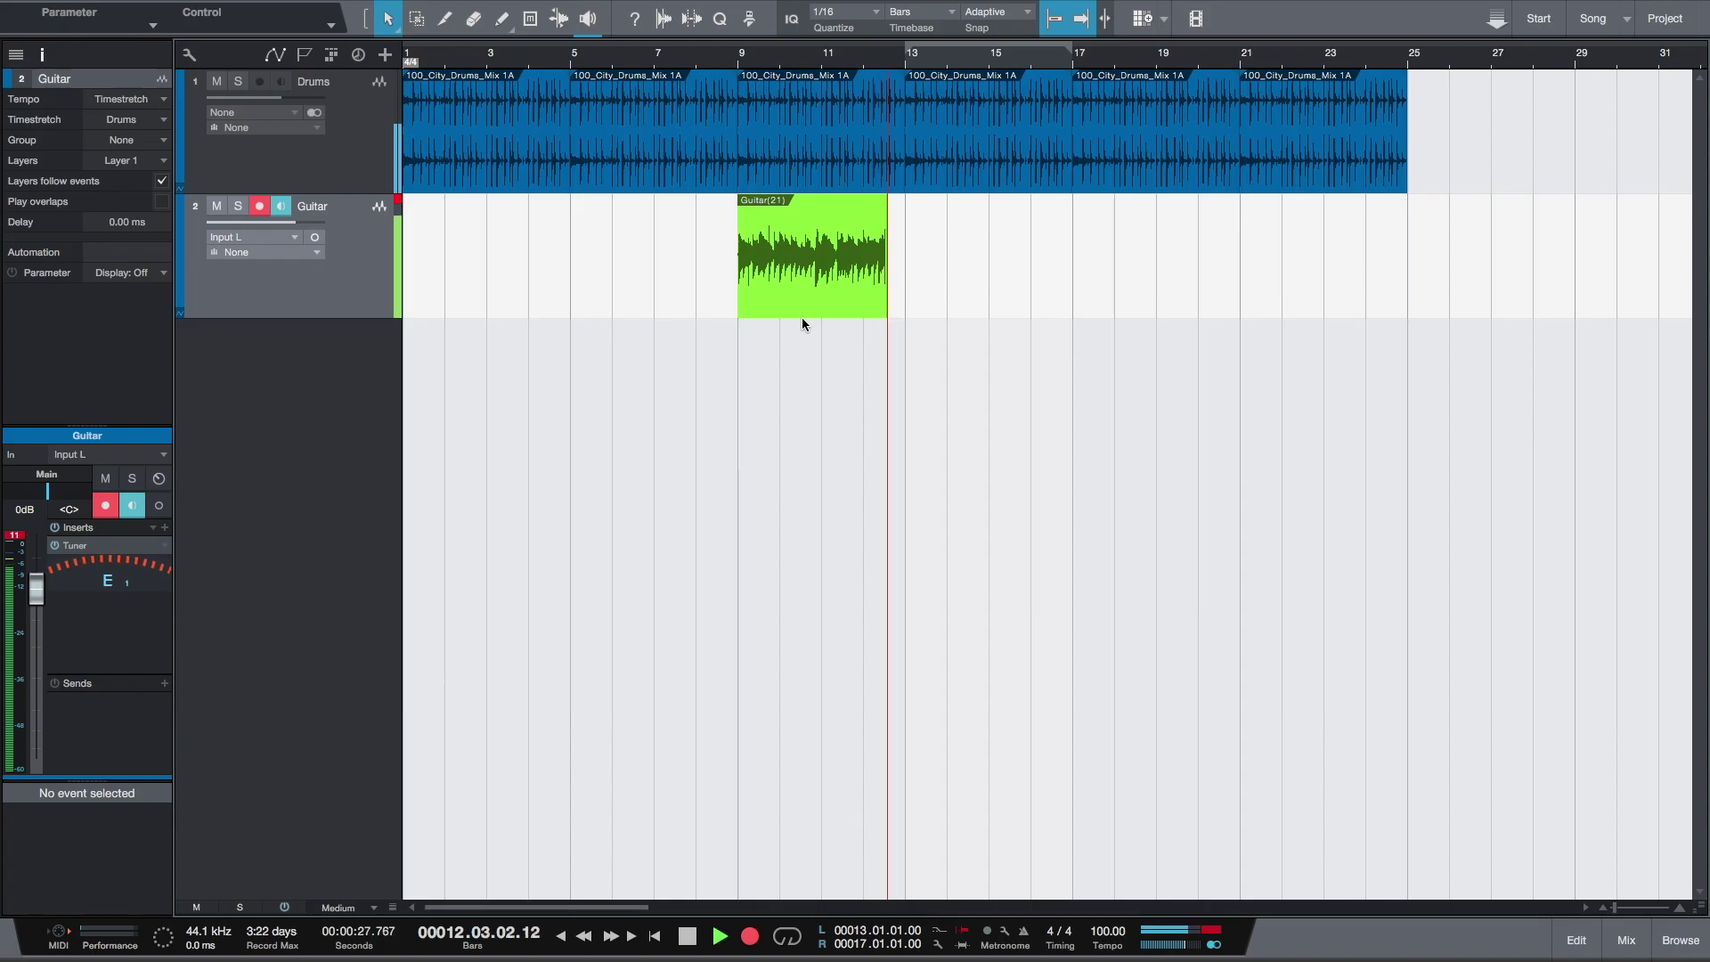
key("space")
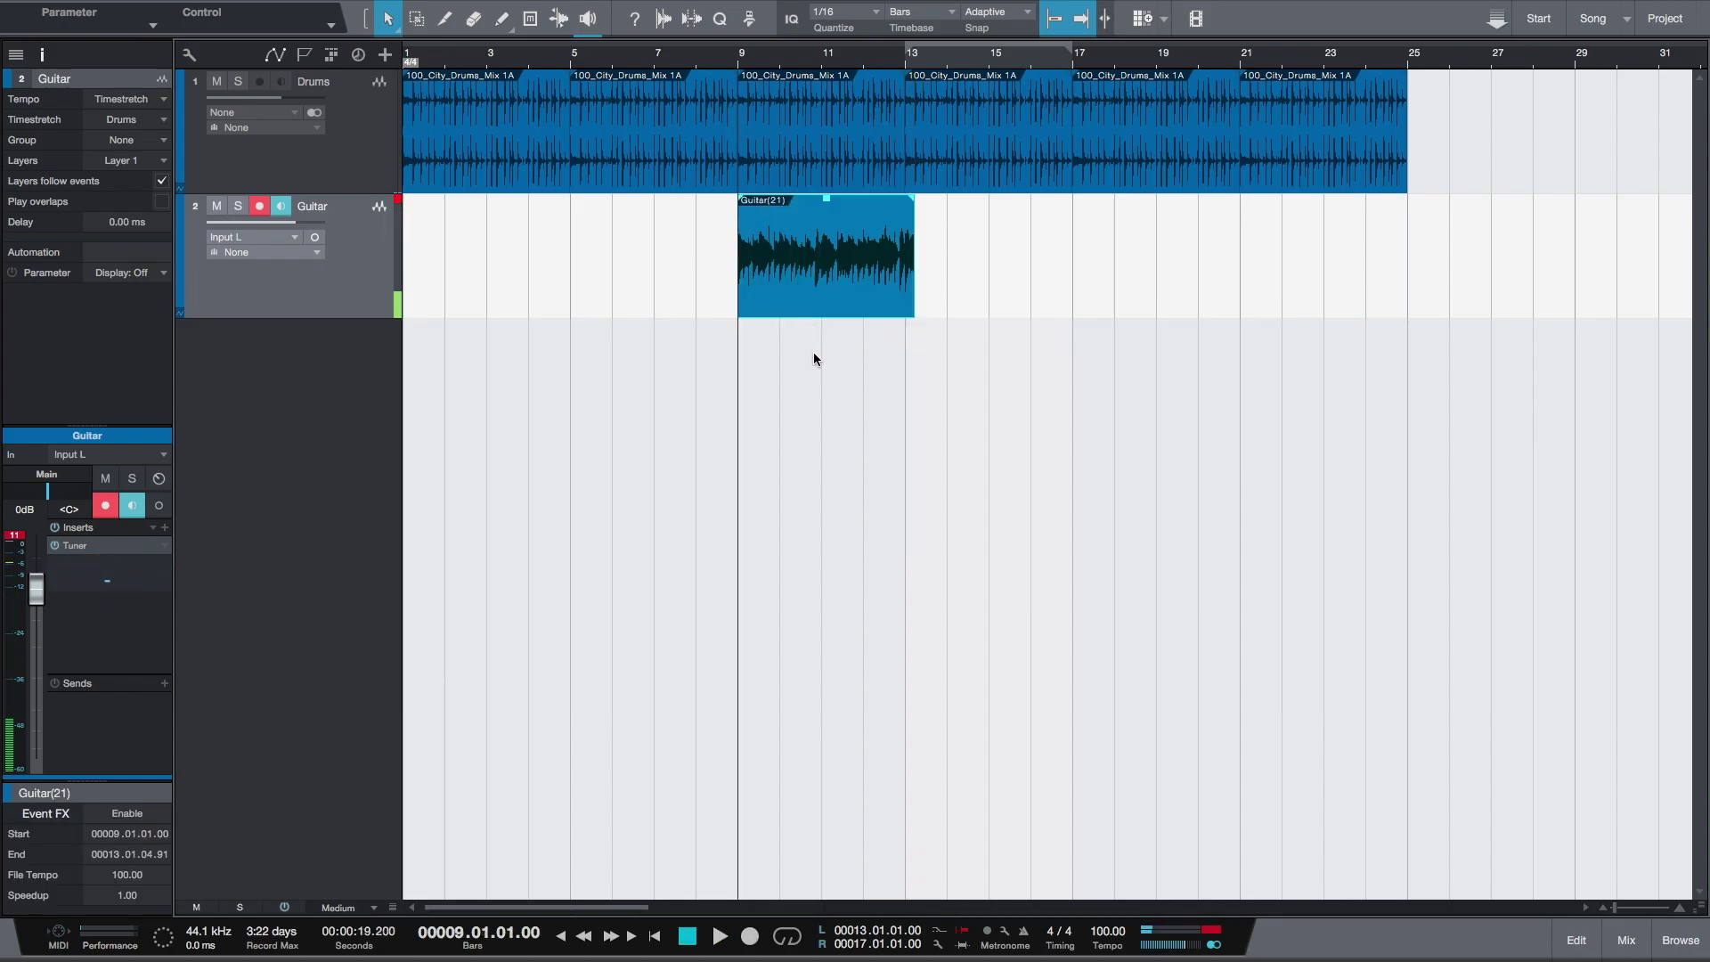
key("Delete")
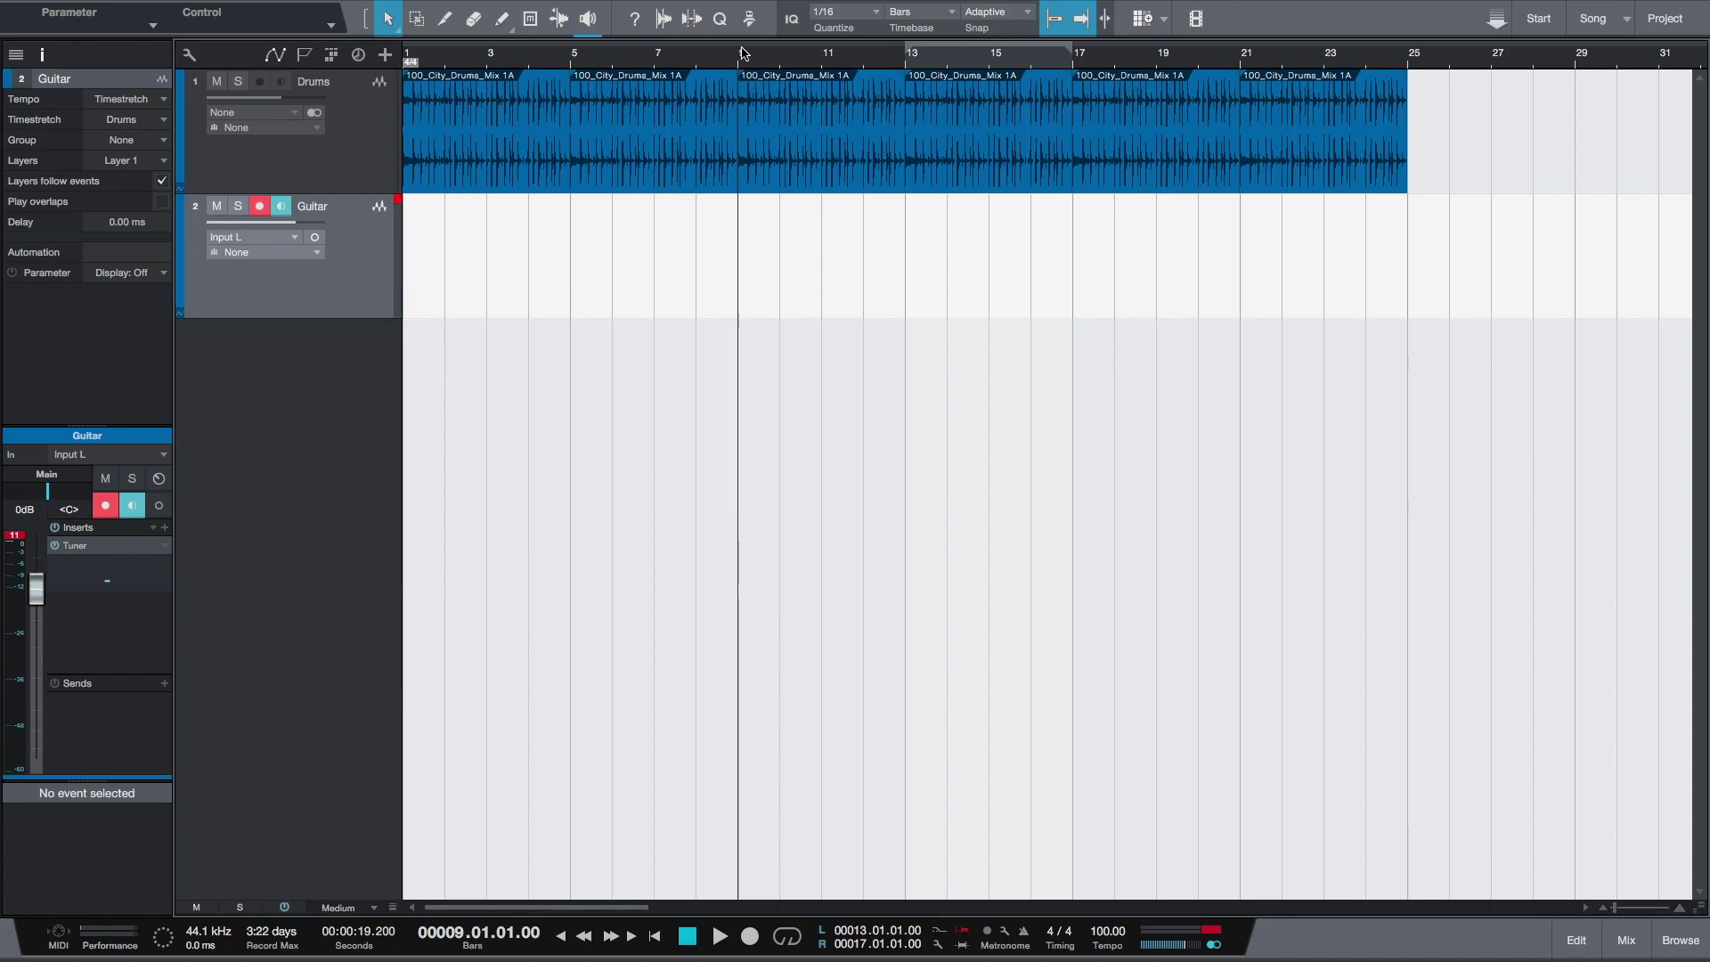
left_click_drag(742, 41, 906, 51)
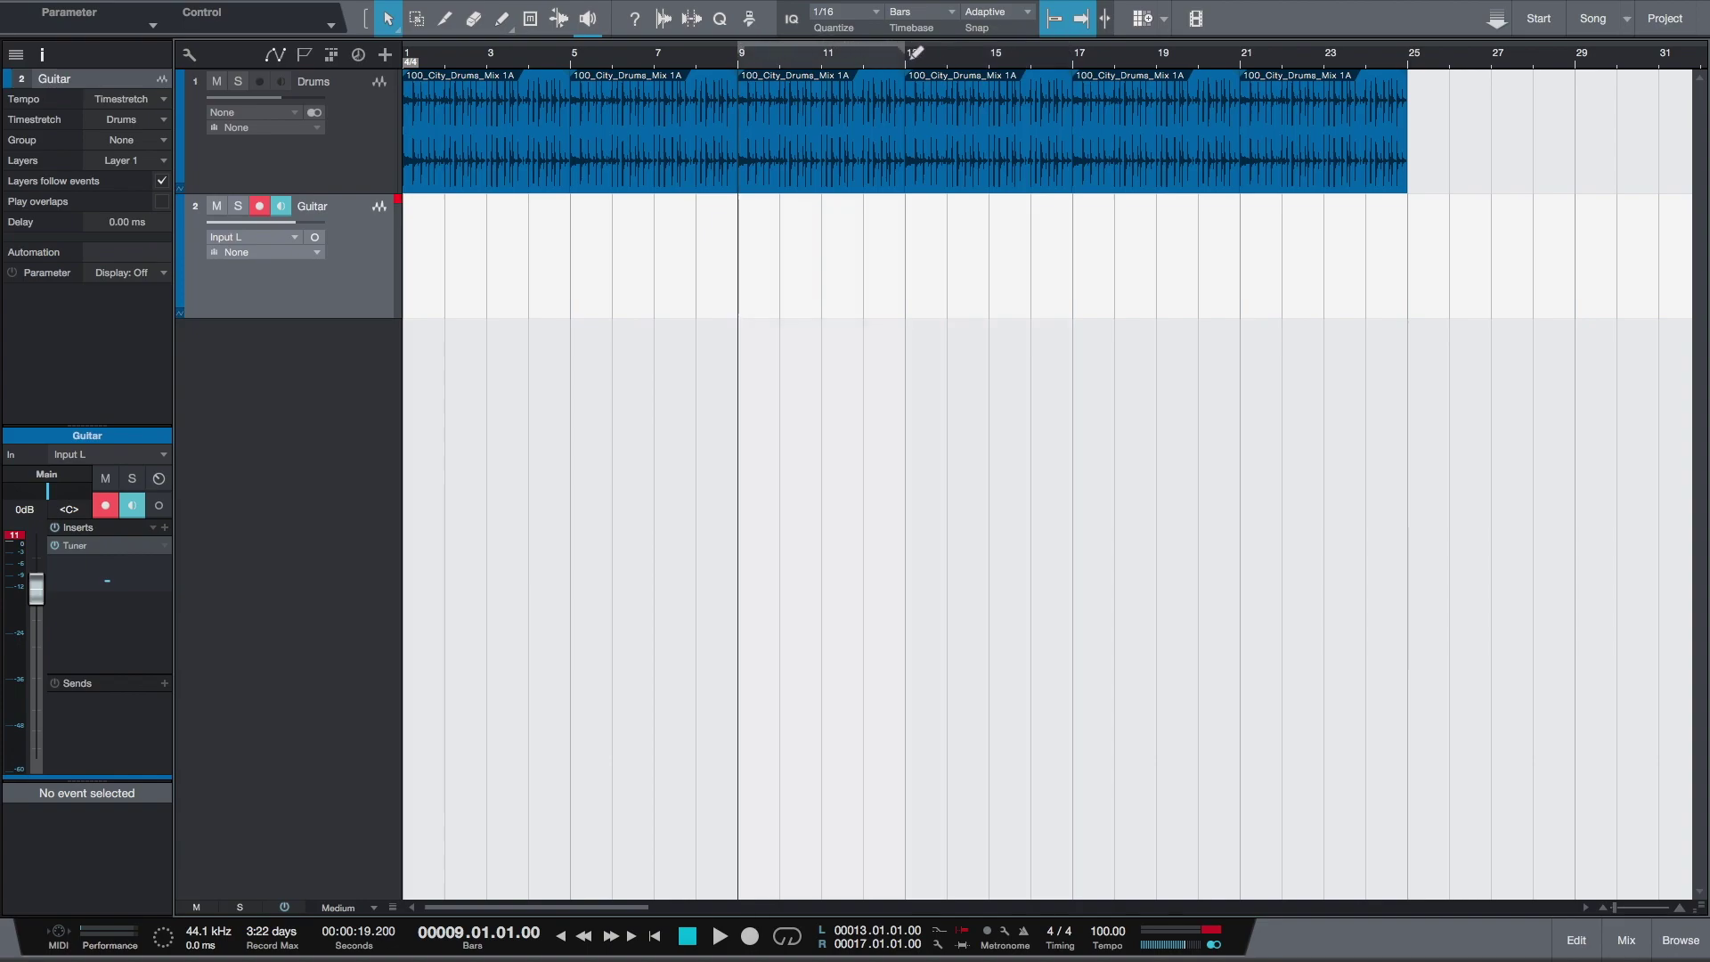
Enable looping in Record Takes mode and record the Guitar(22) takes over bars 9–13
left_click(787, 937)
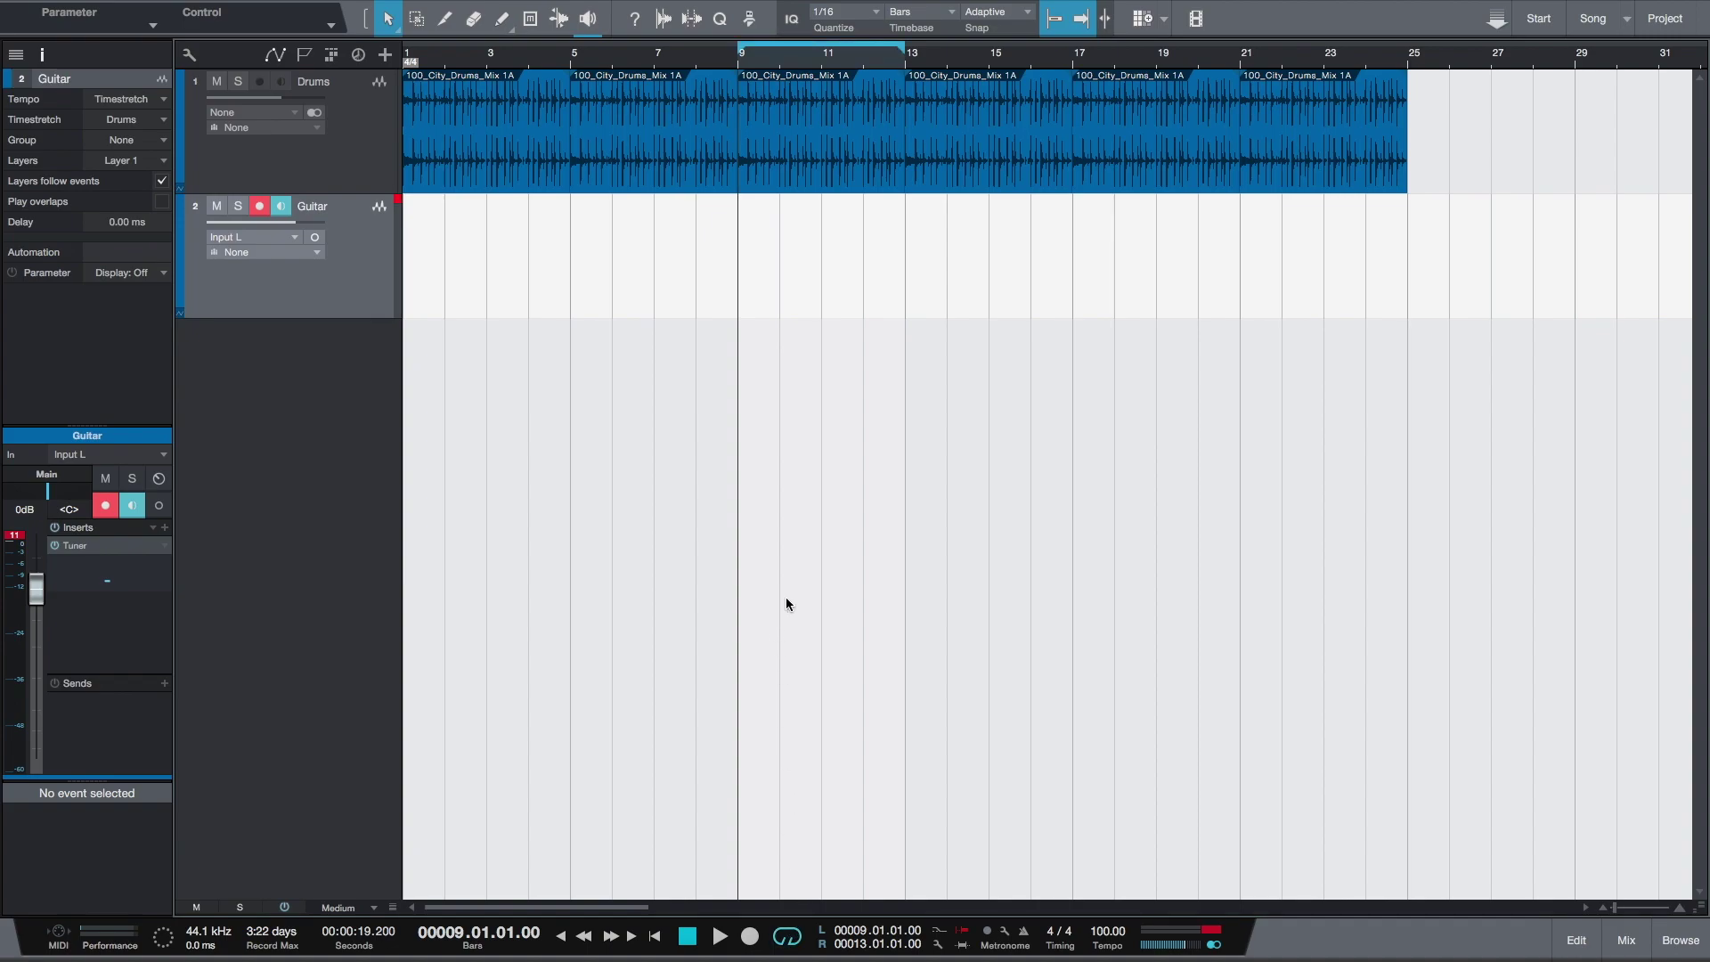
left_click(937, 945)
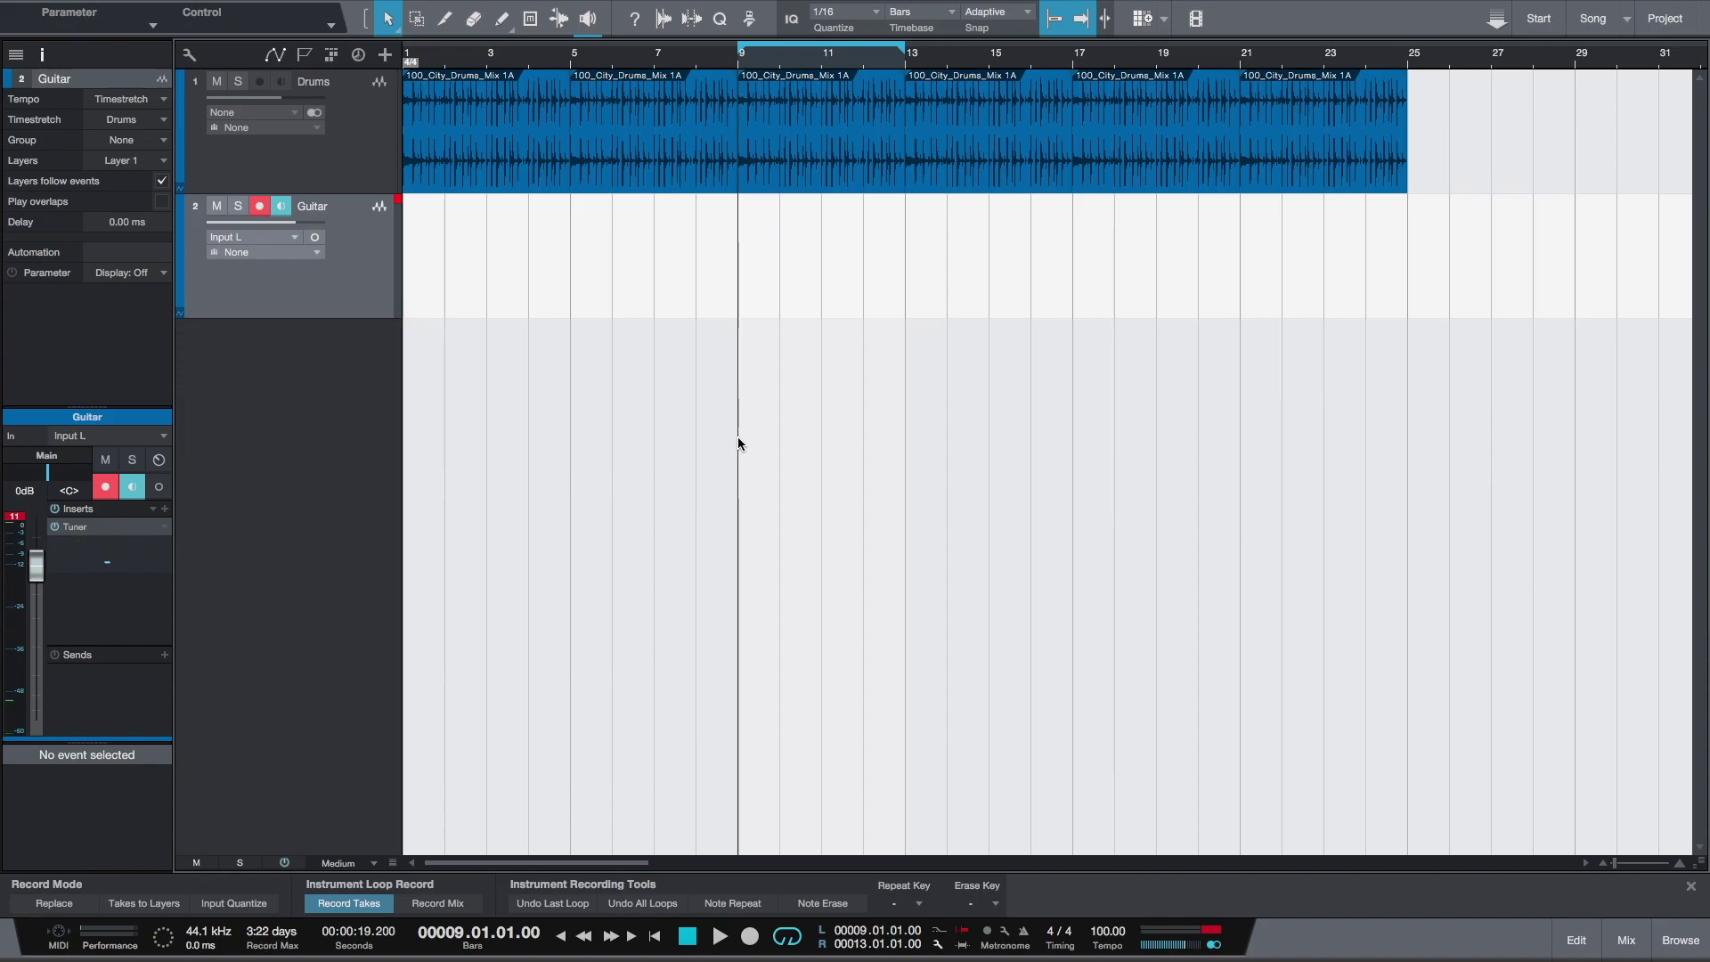
key("space")
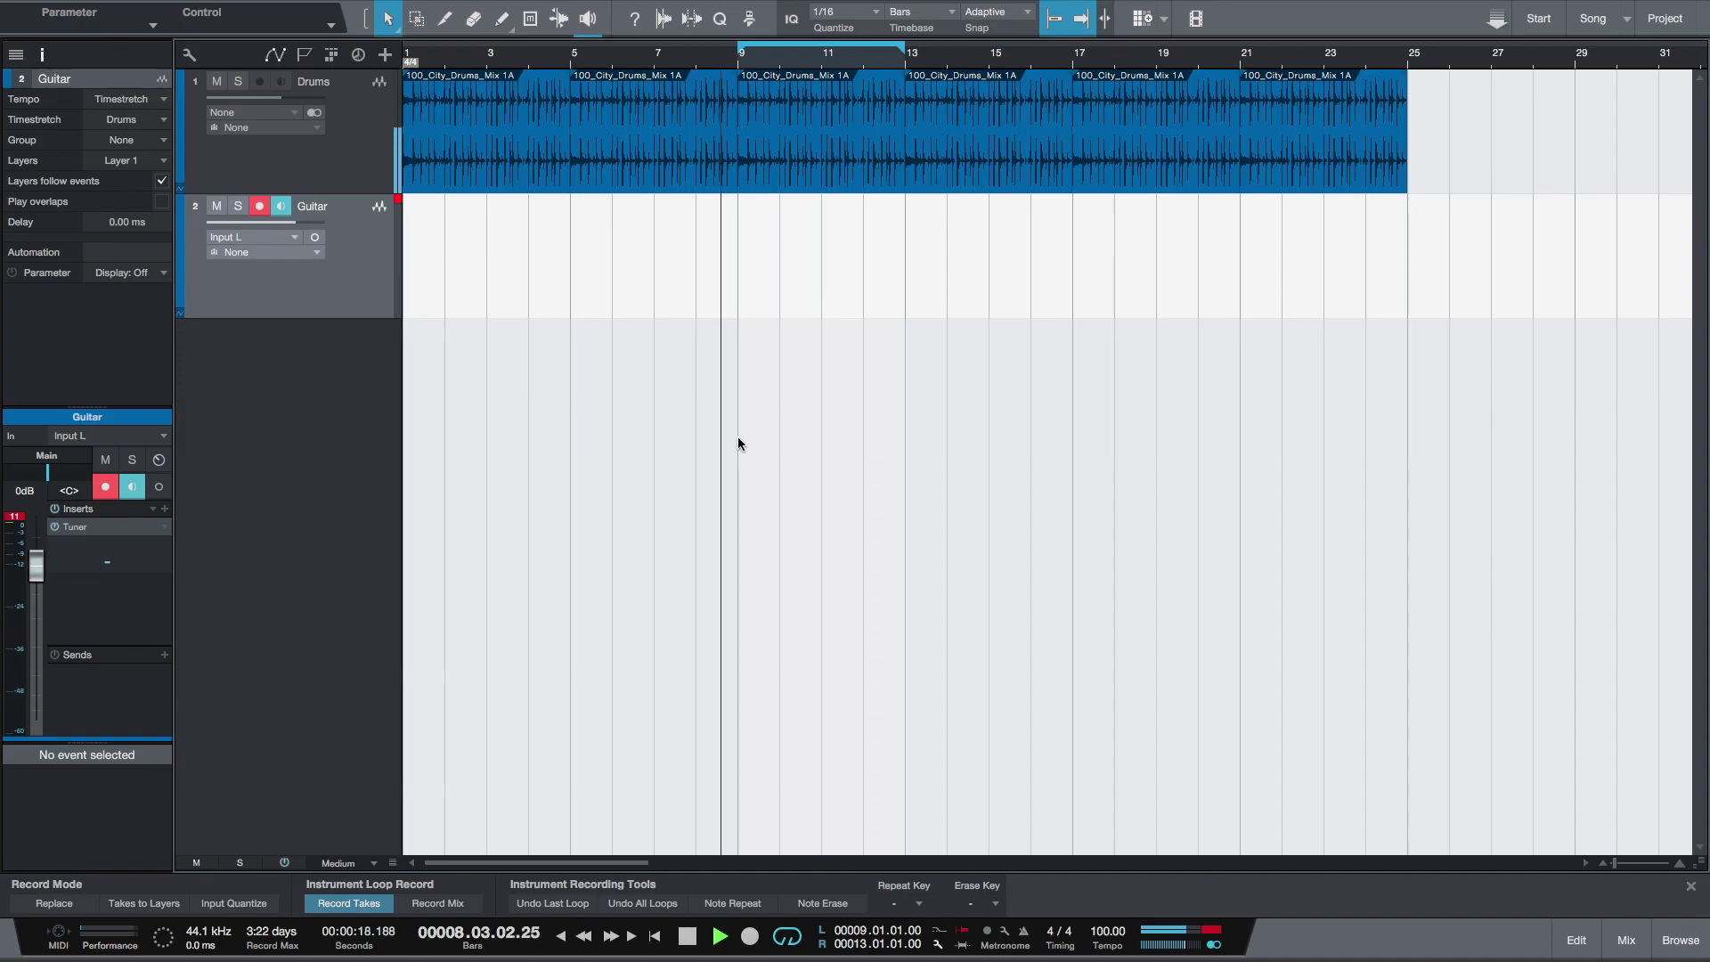
key("KP_Multiply")
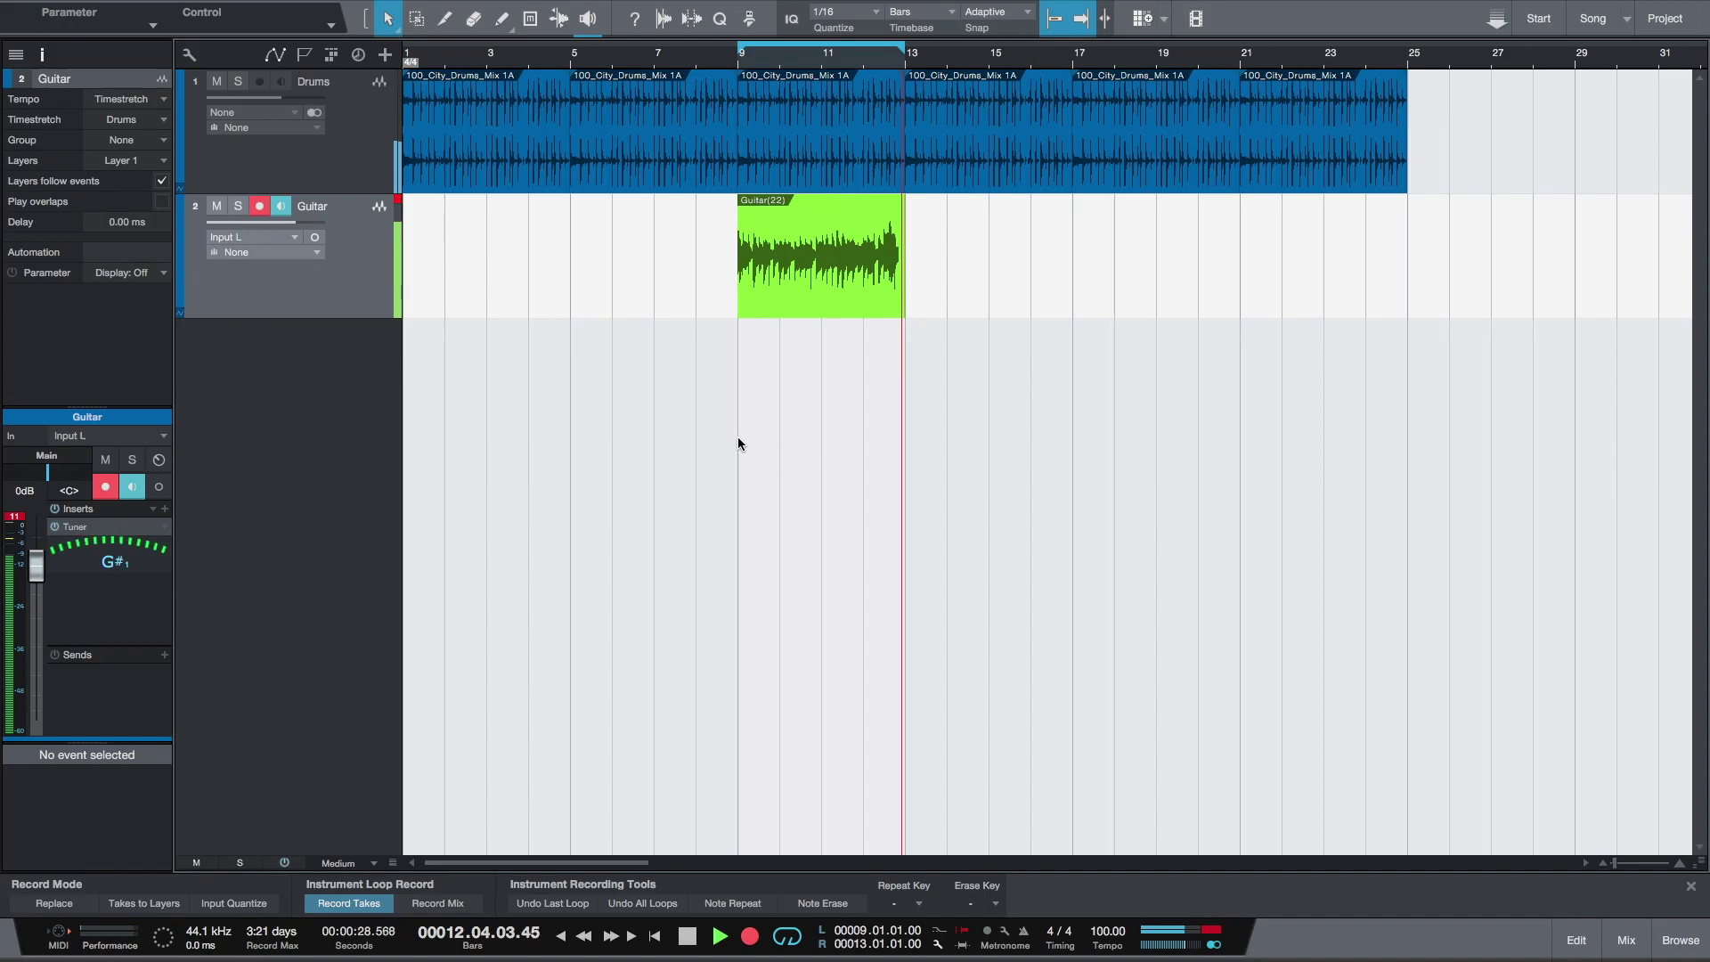
key("space")
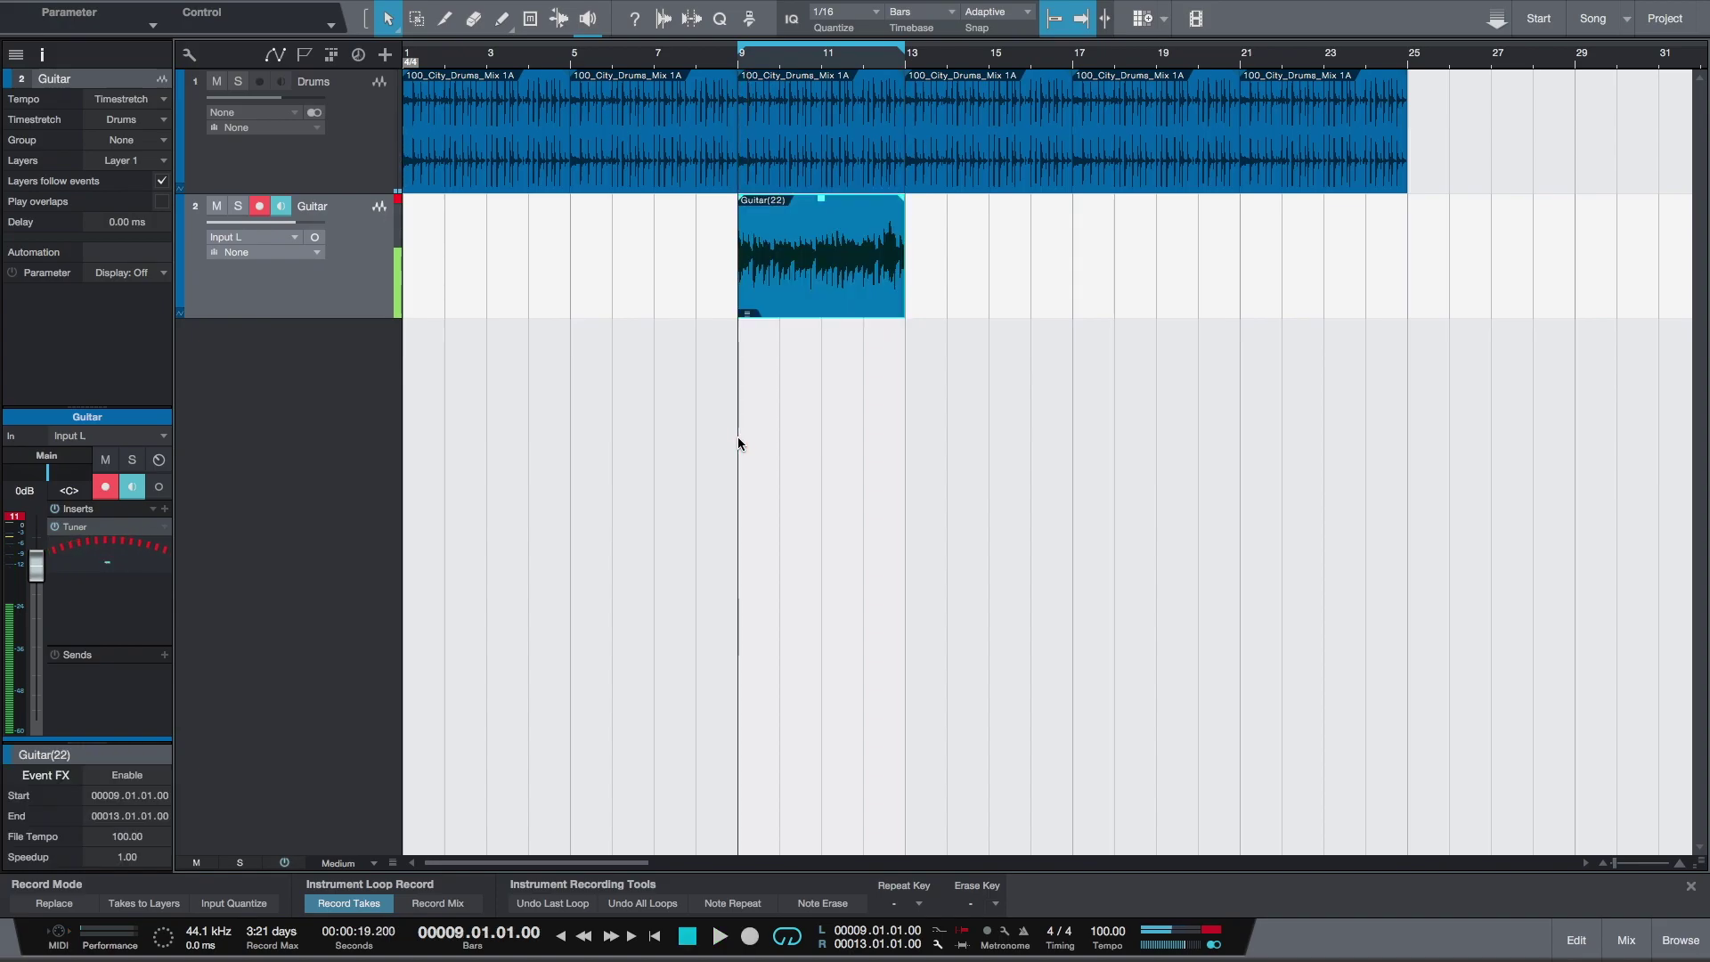
Choose Take 2 for the bars 9–13 guitar event after briefly trying Take 1
left_click(748, 314)
left_click(787, 336)
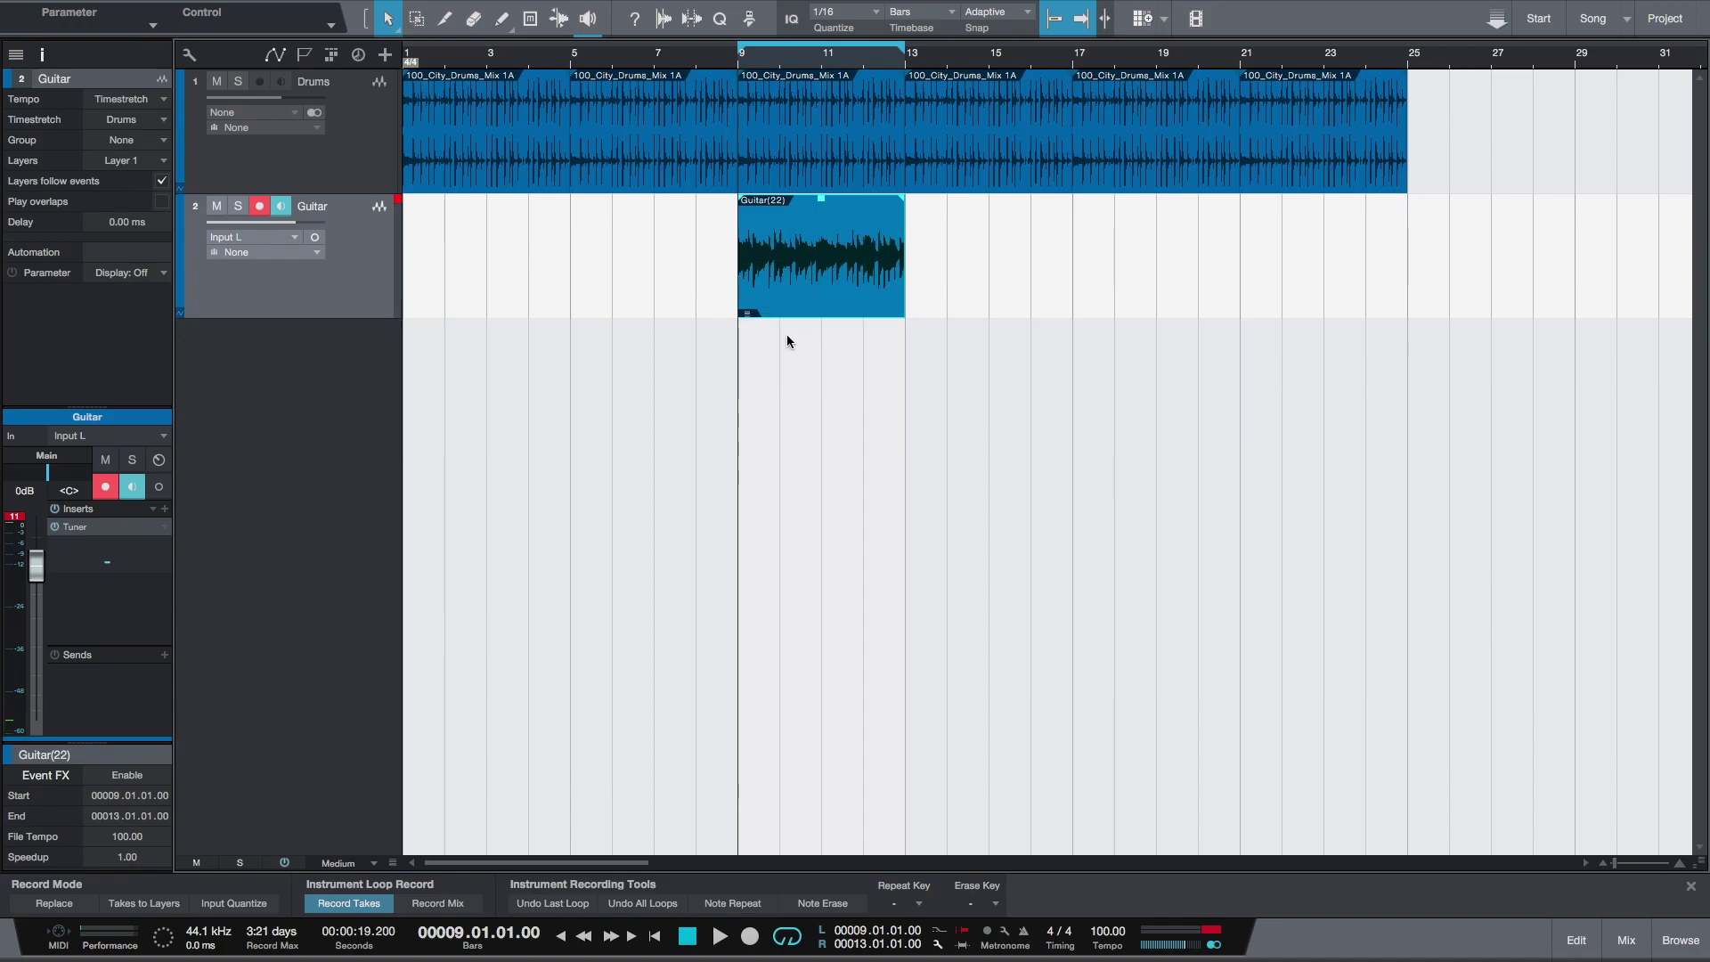
left_click(752, 316)
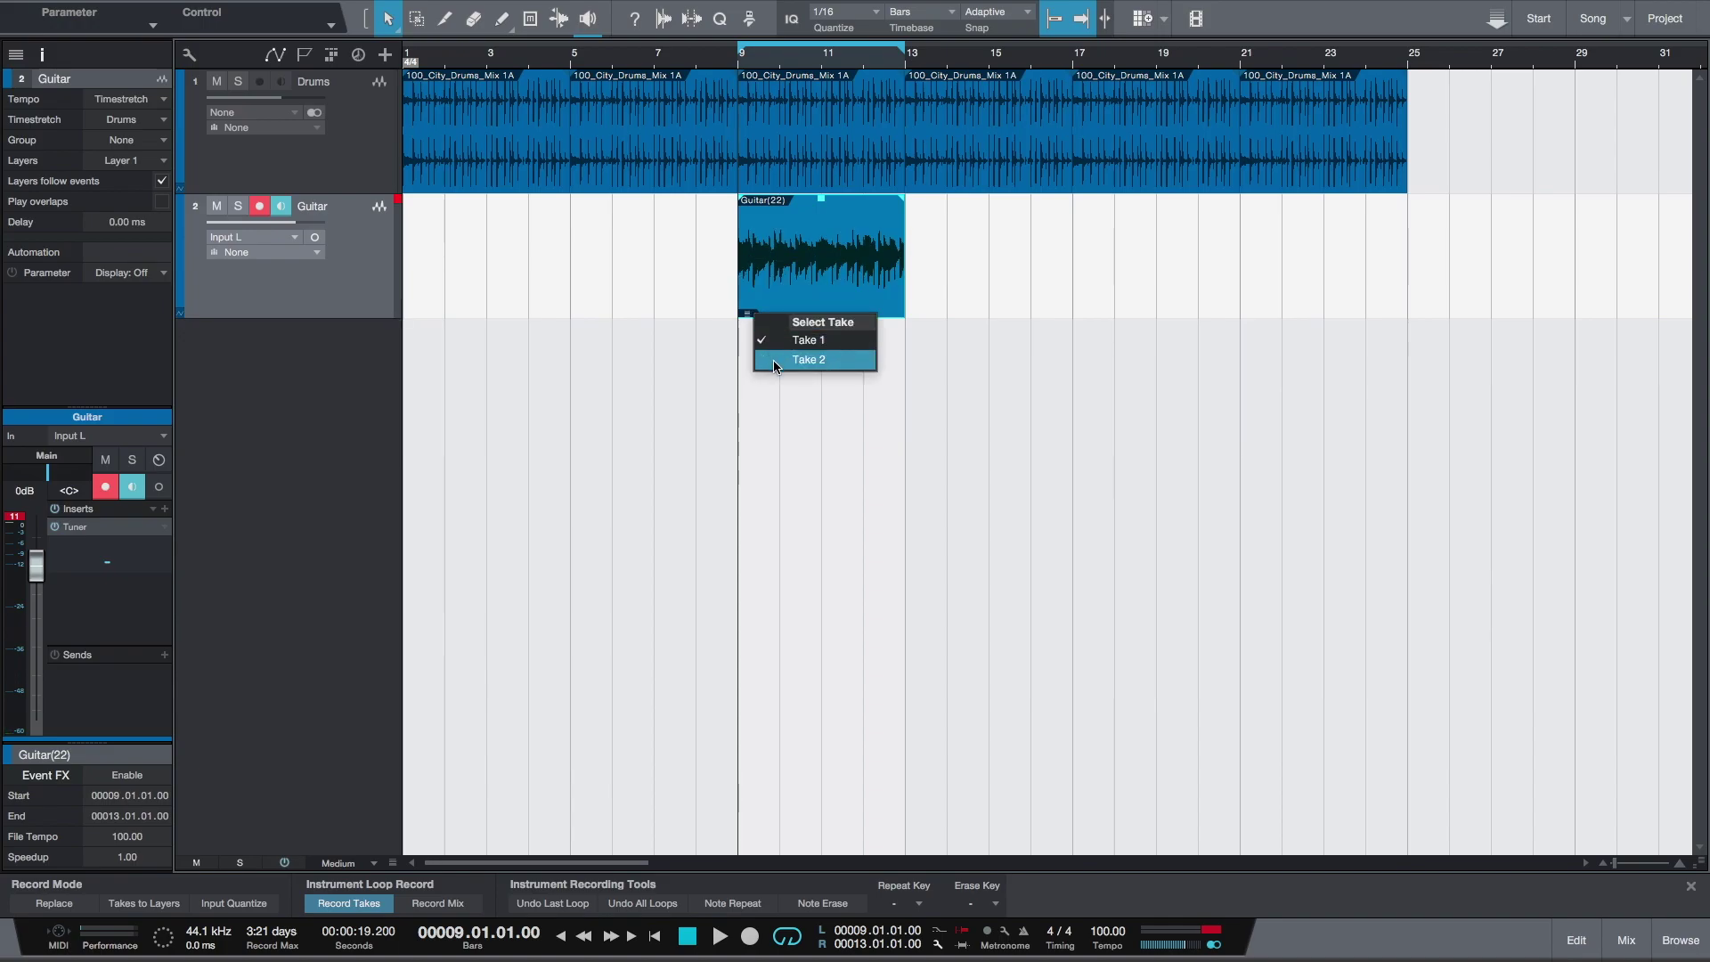
left_click(775, 361)
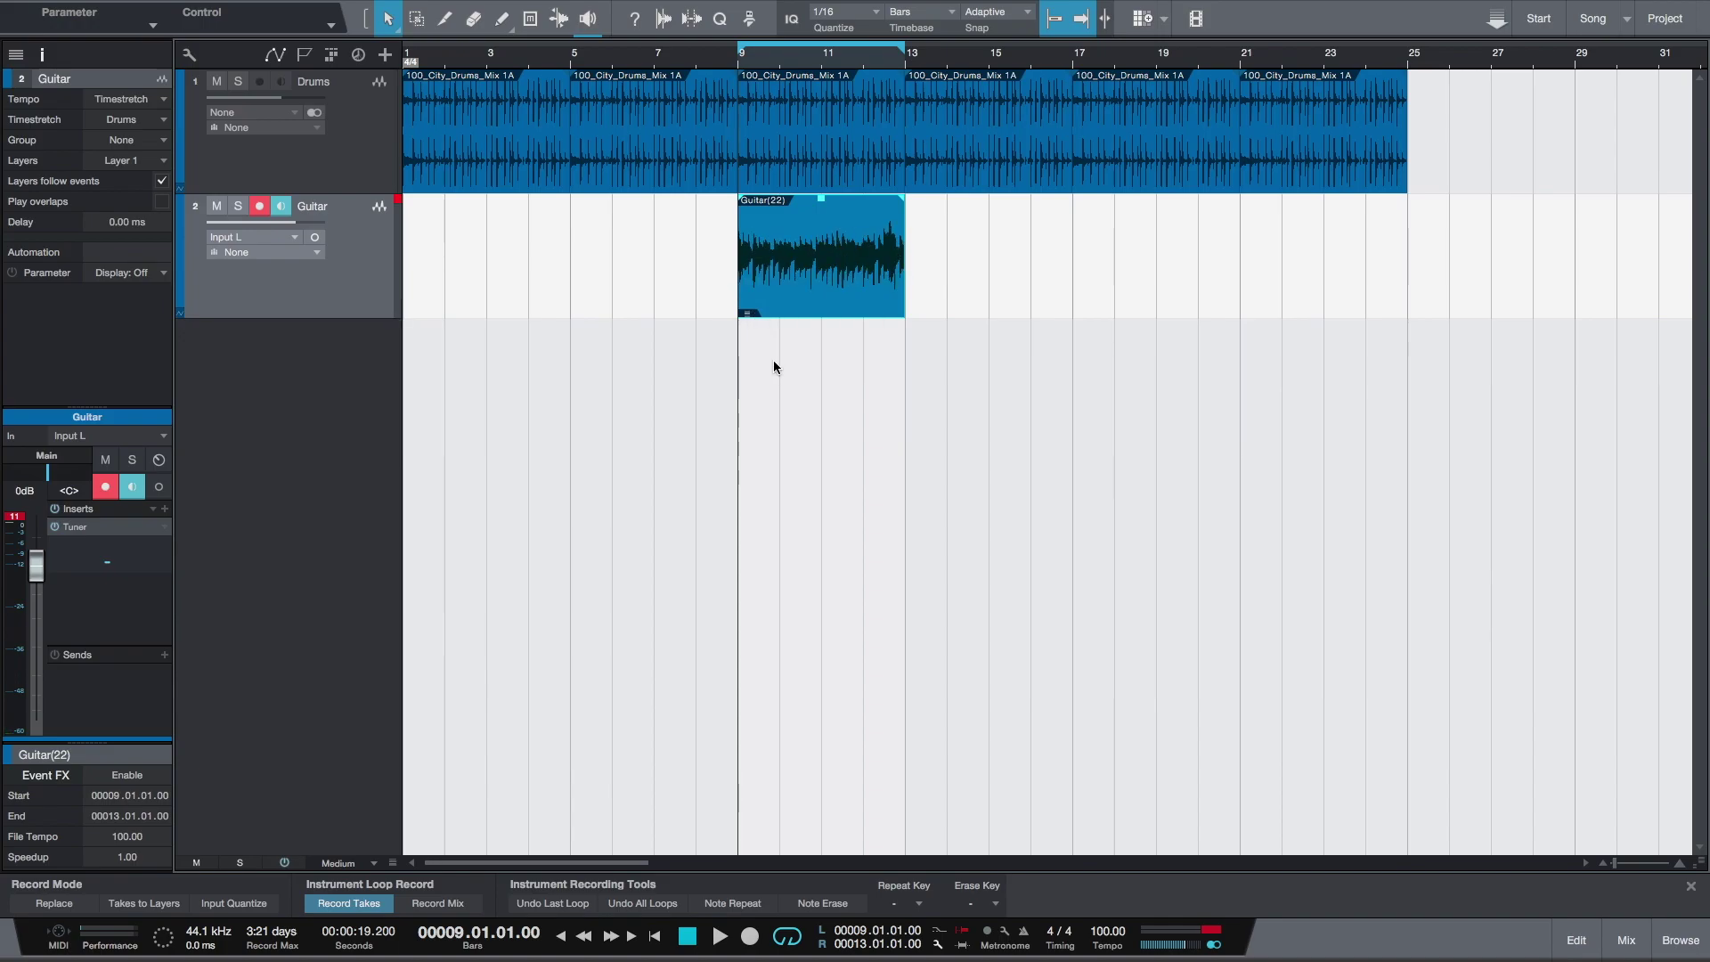
Duplicate the event to bars 13–17 and 17–21, giving each copy a different take
right_click(809, 255)
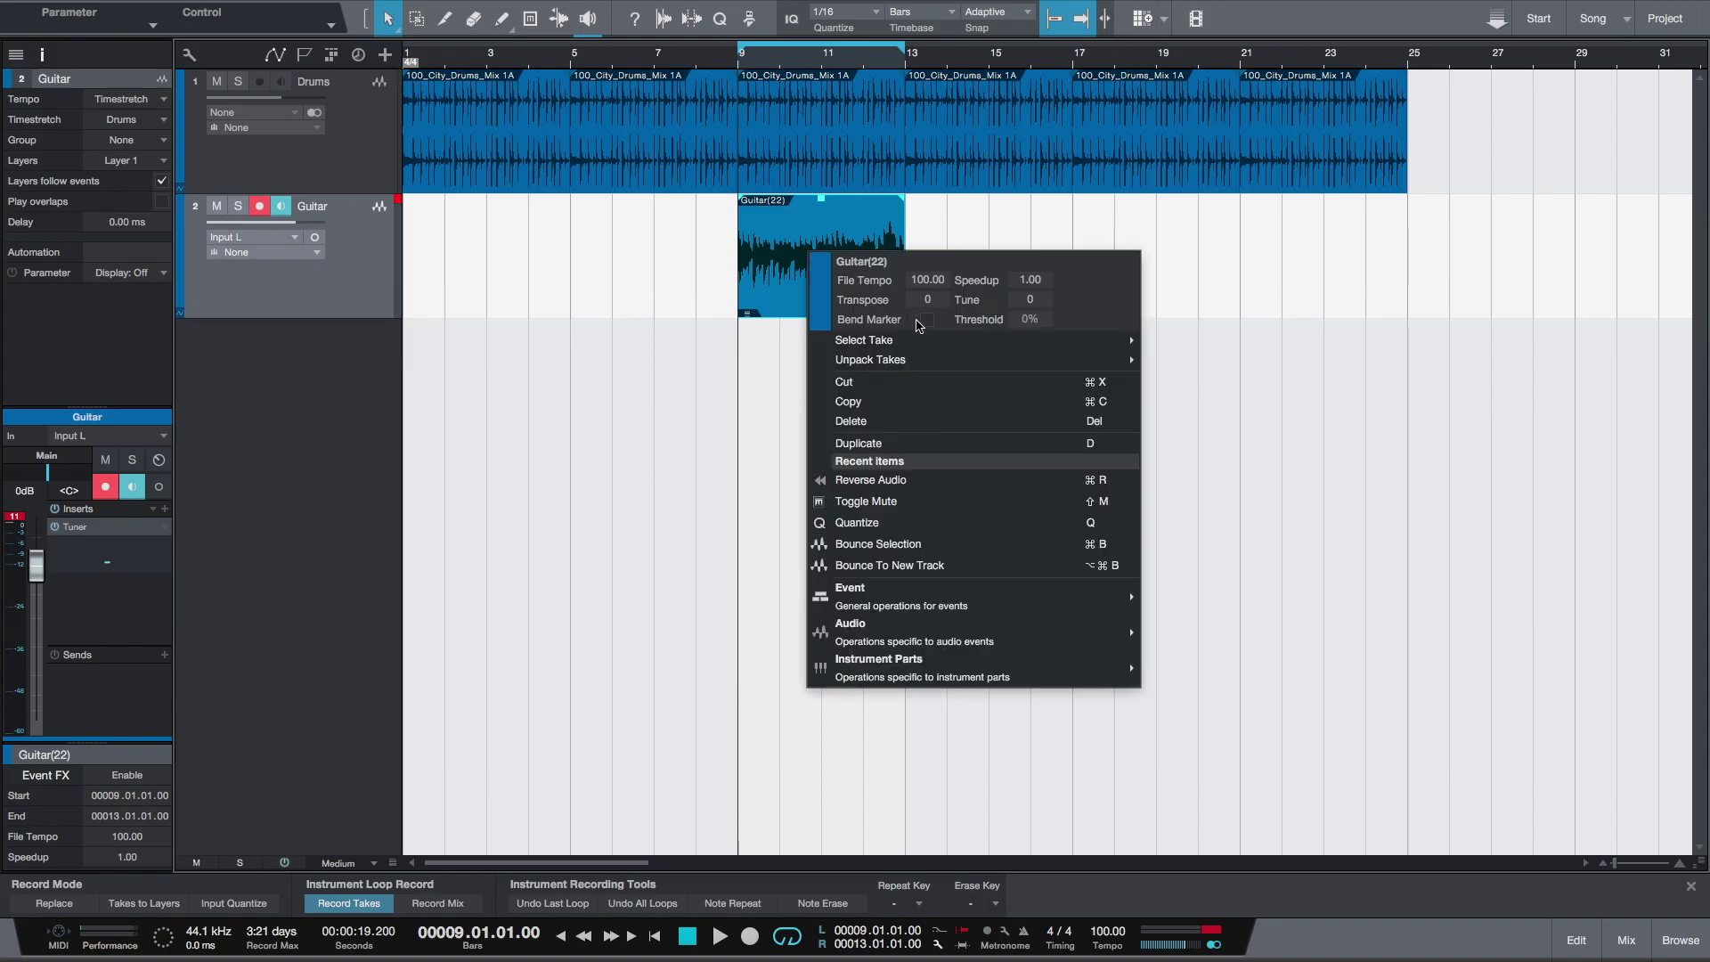
left_click(1104, 453)
key("ctrl+d")
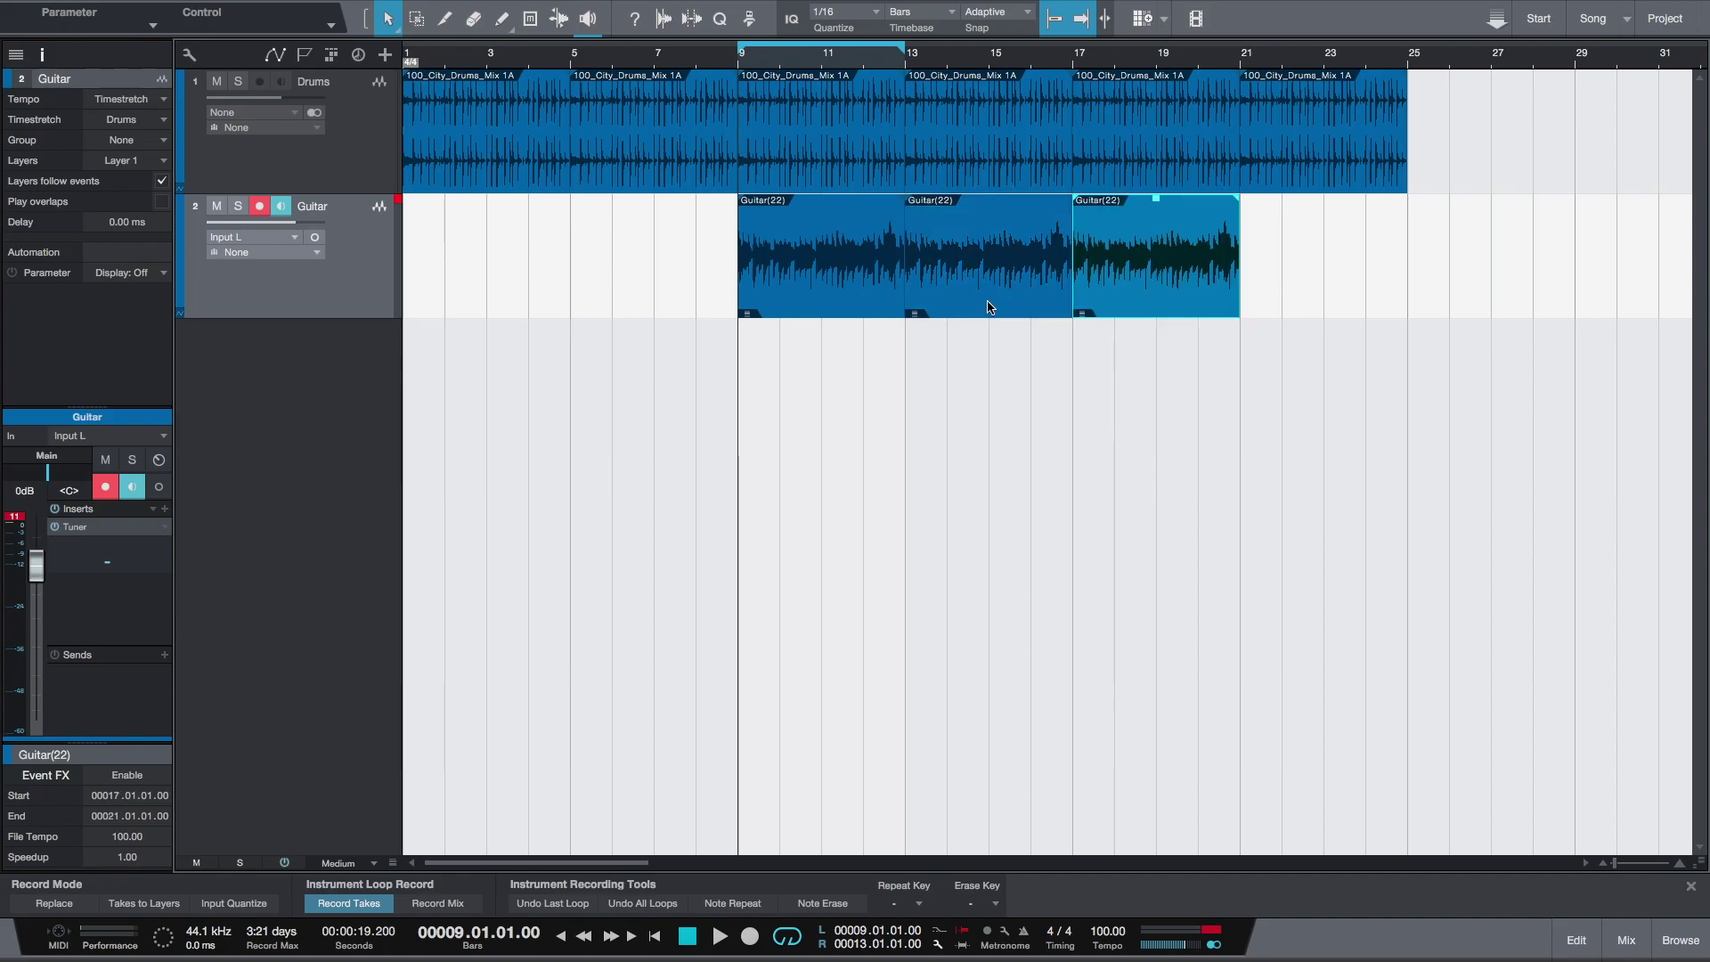
left_click(914, 313)
left_click(944, 340)
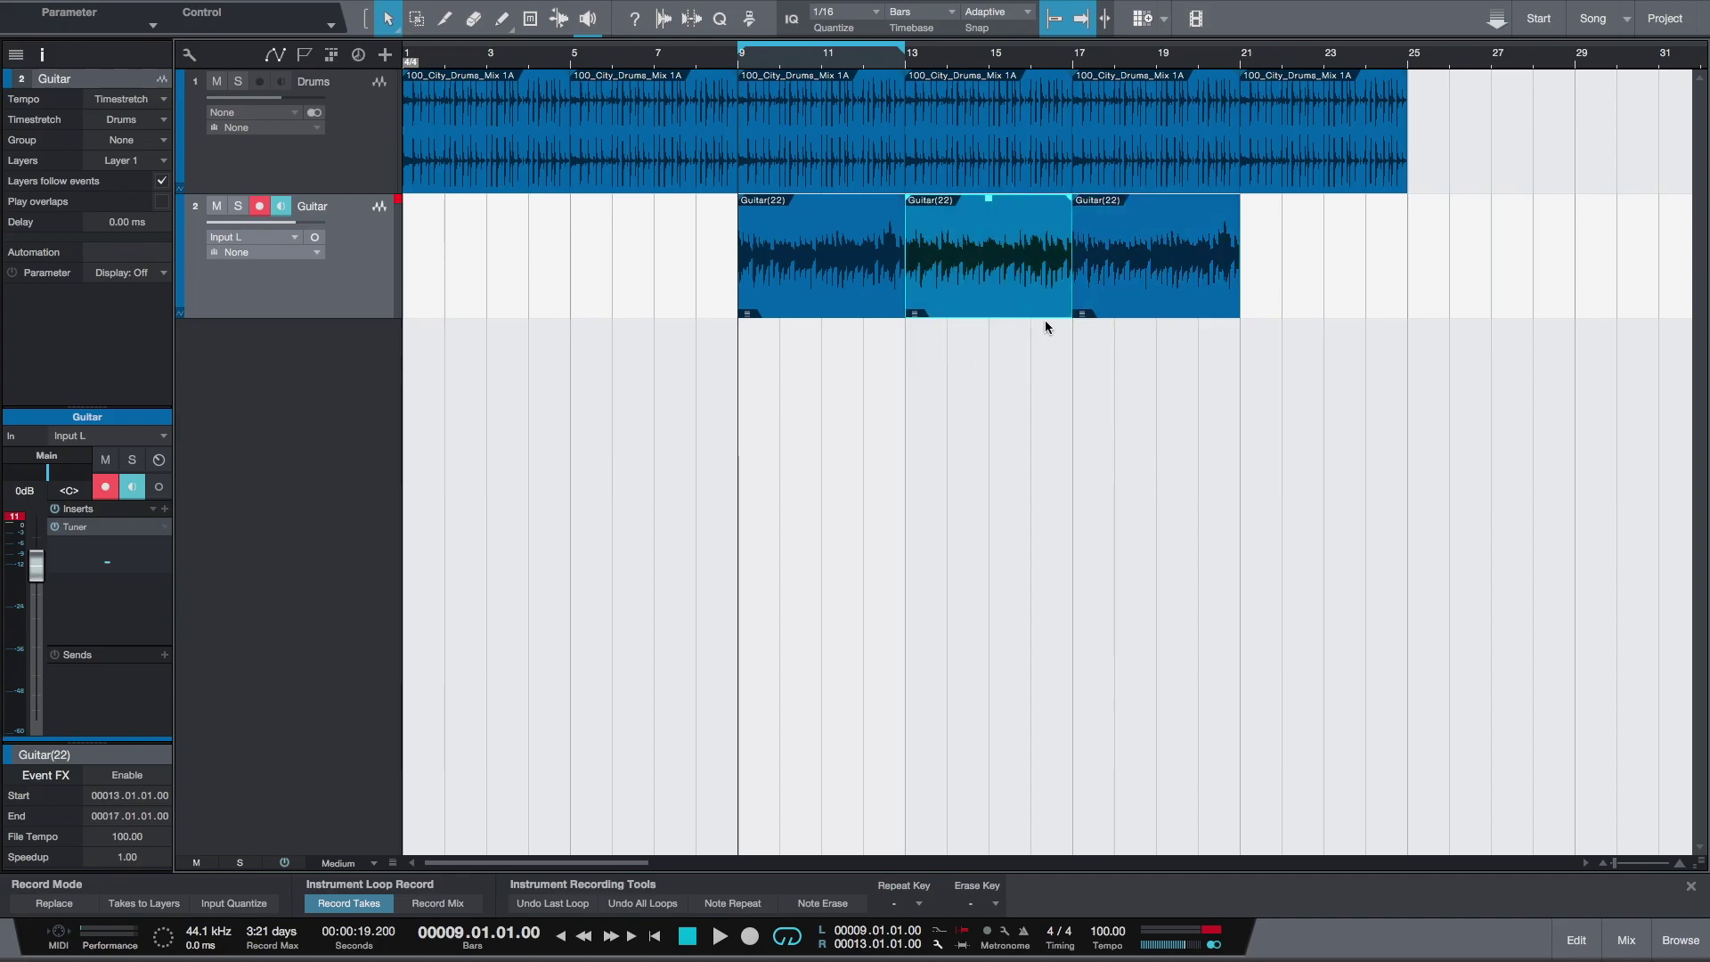
left_click(1096, 310)
left_click(1099, 335)
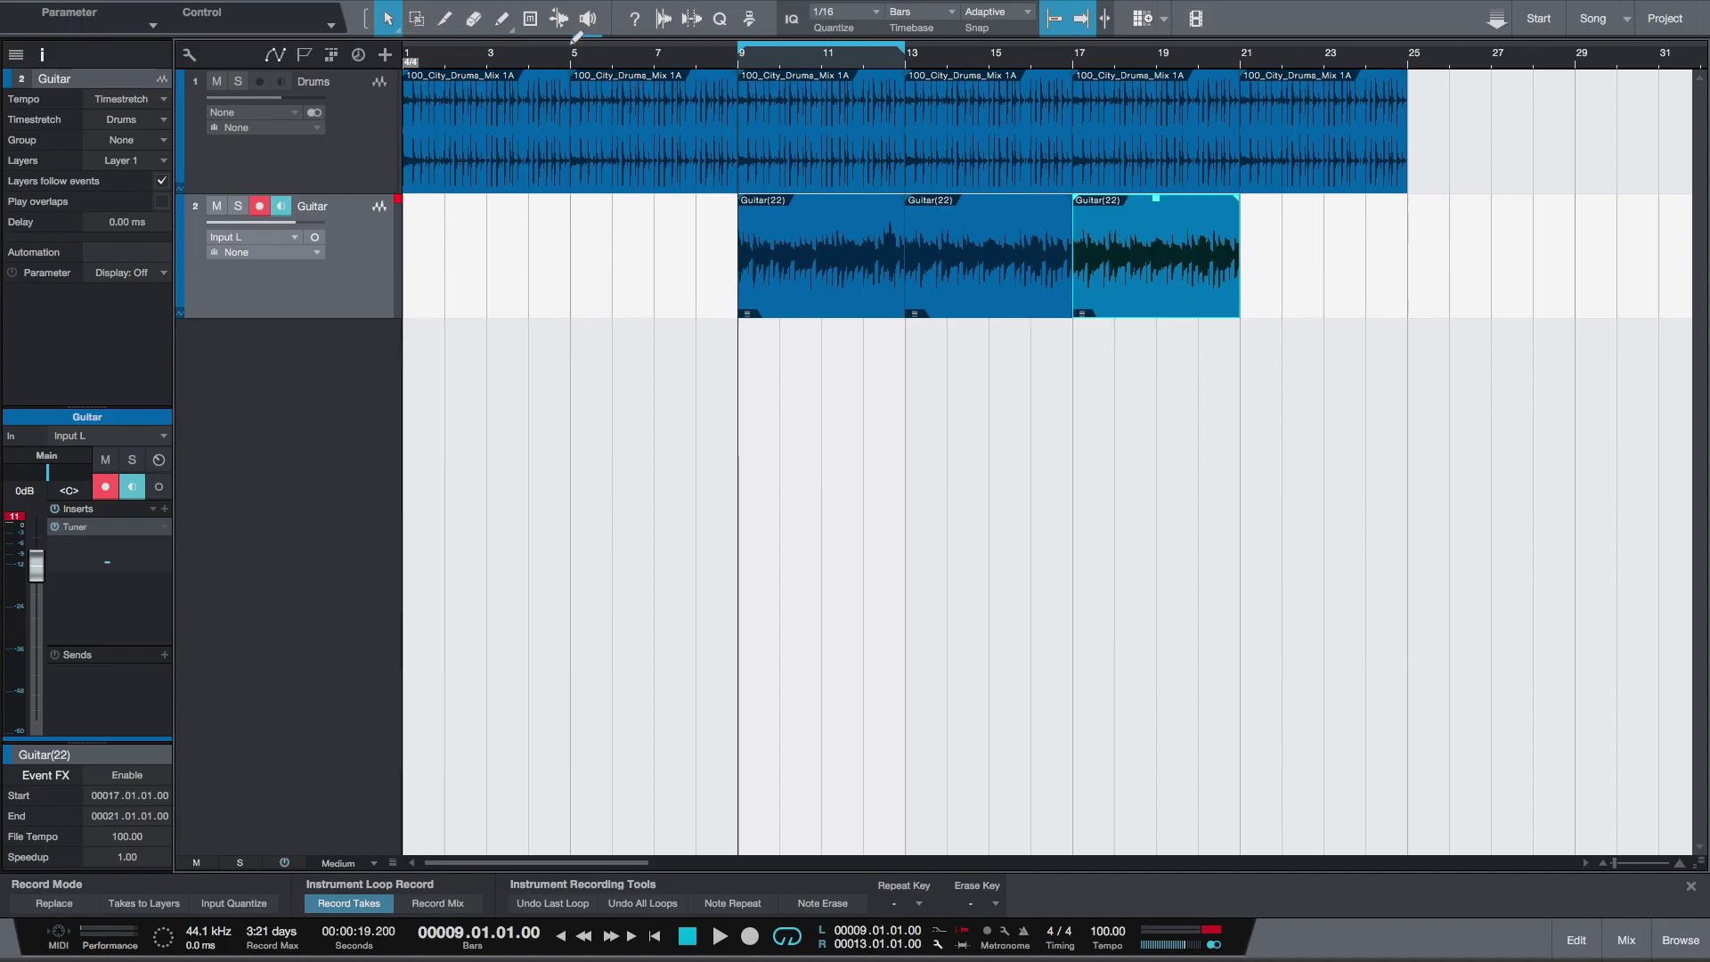
Move the loop to bars 5–9, enable Takes to Layers, and record the two-take Guitar(27)
left_click_drag(574, 37, 740, 67)
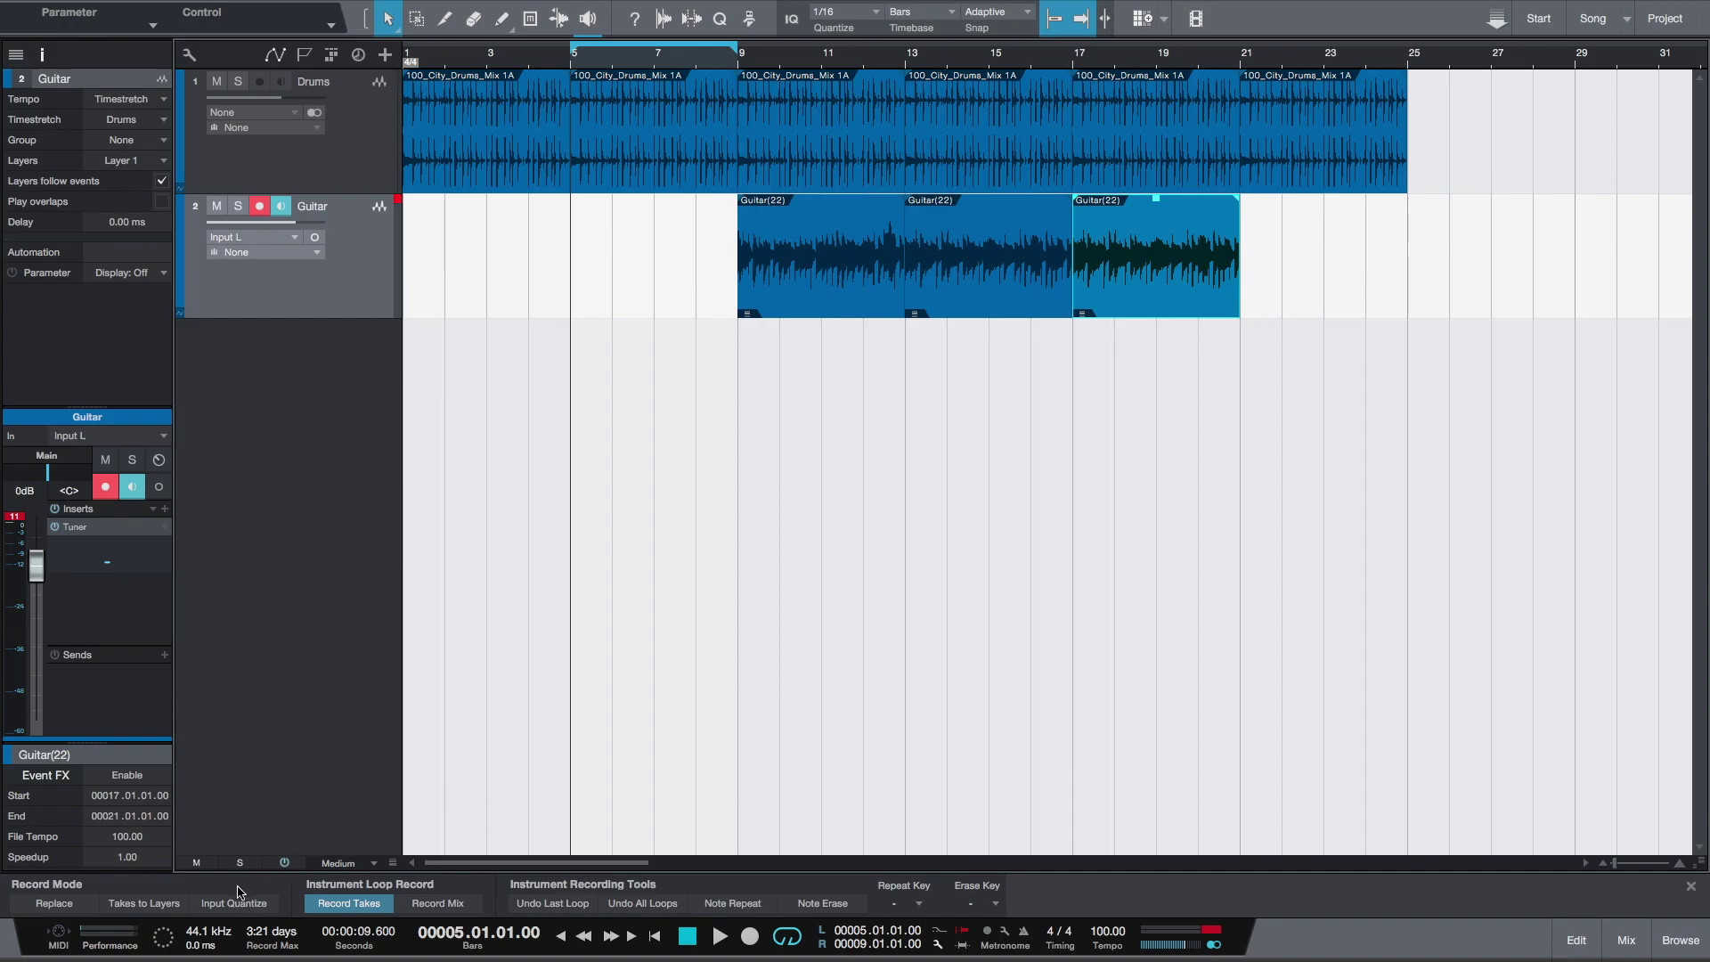
left_click(143, 904)
left_click(727, 591)
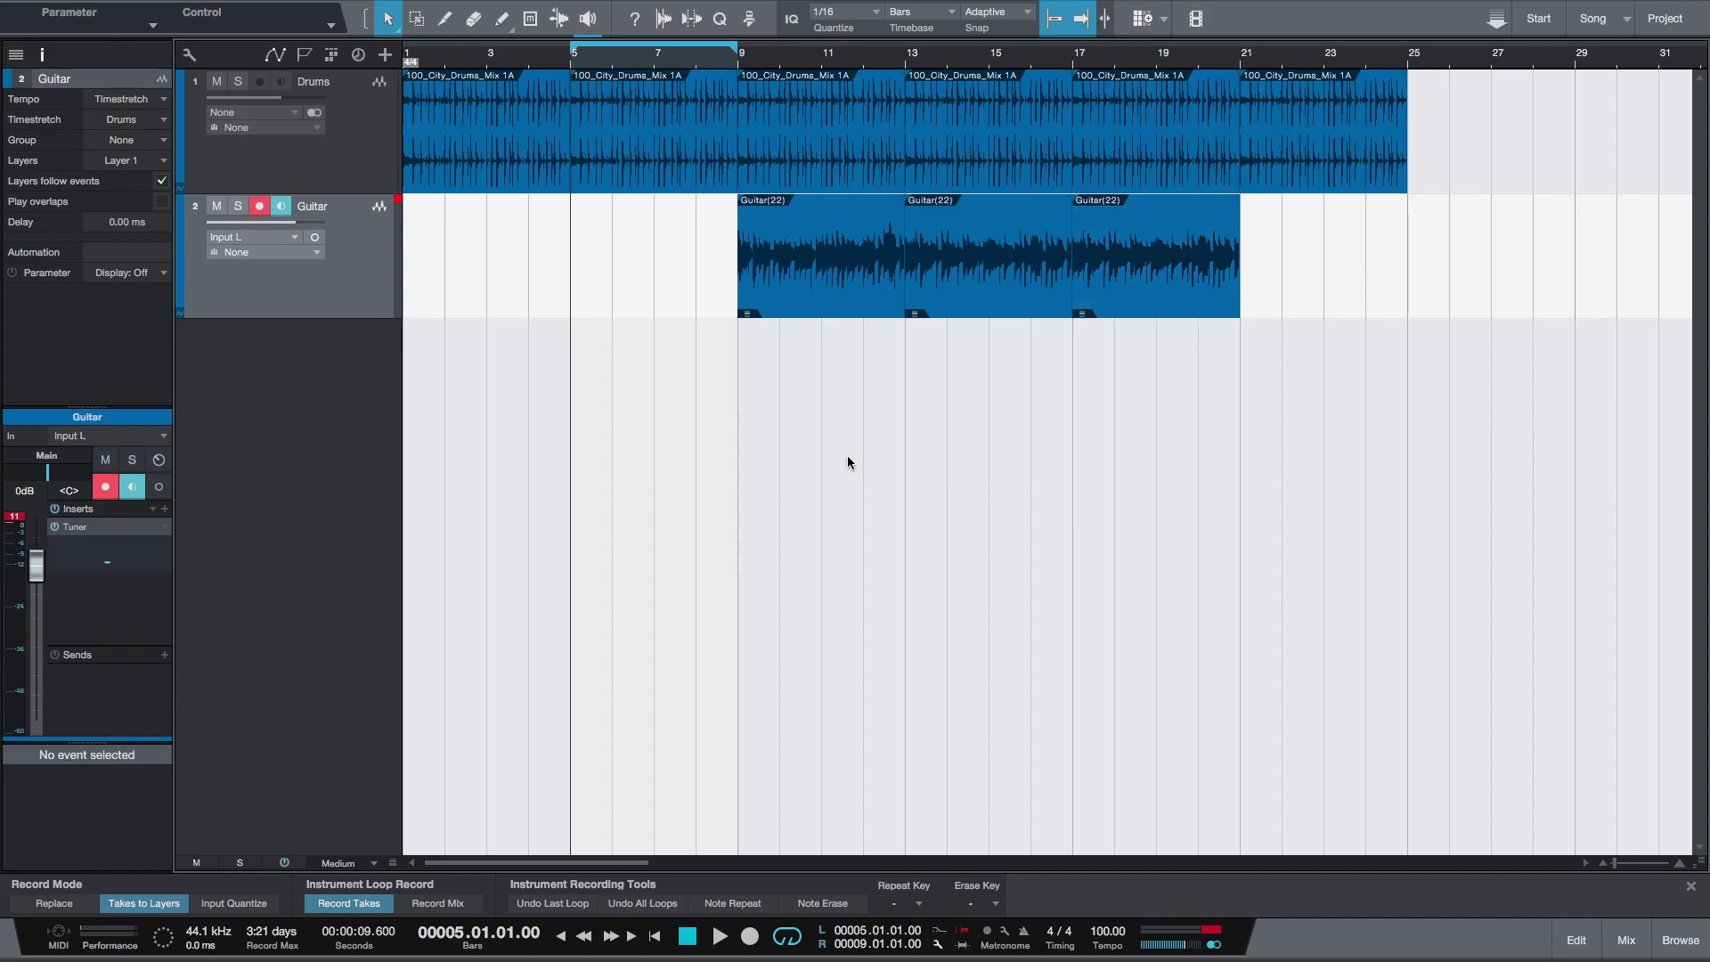
key("space")
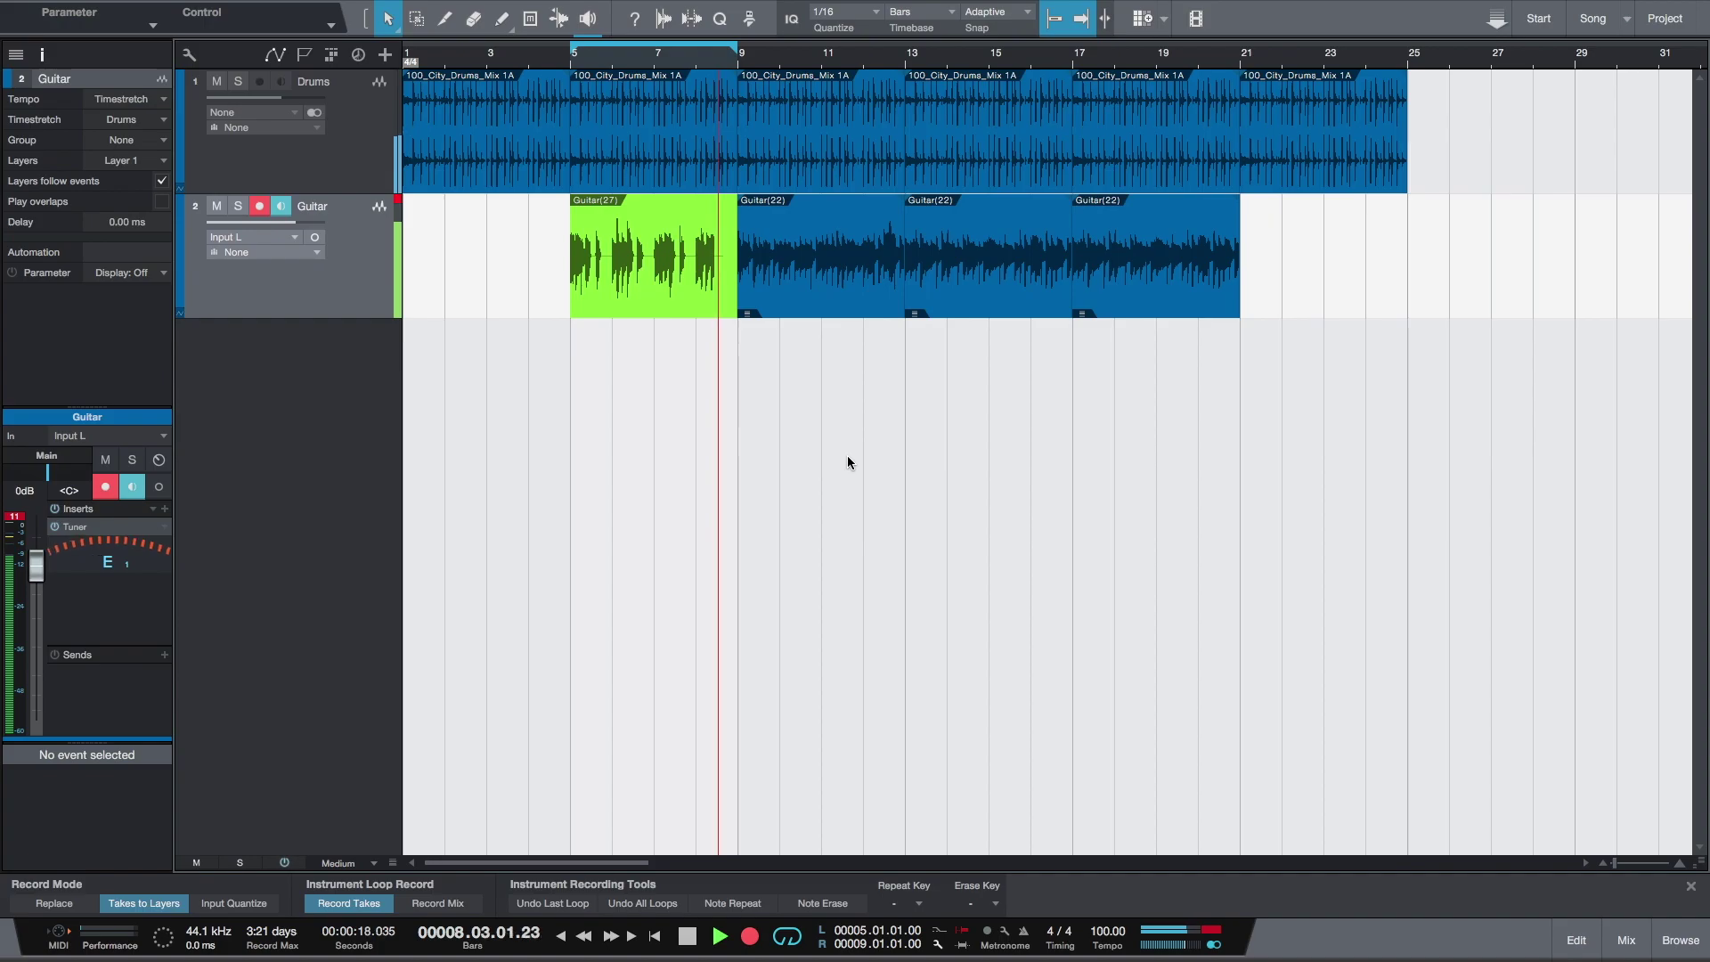
key("space")
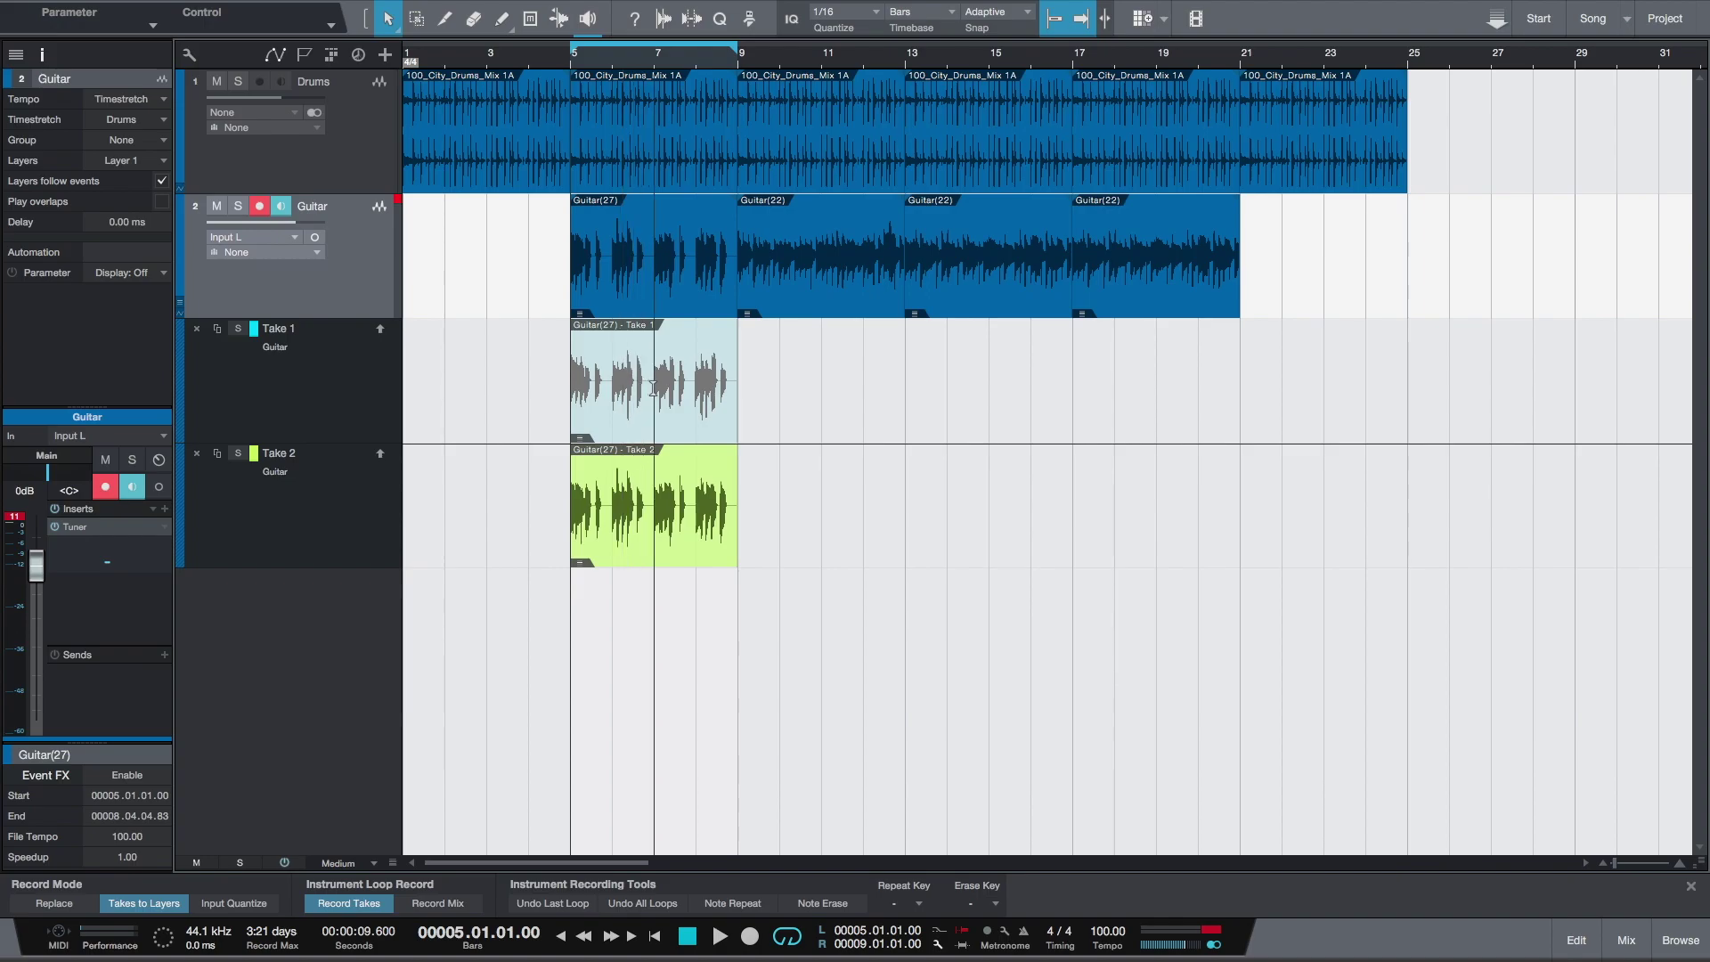
Comp a short section of Take 1 and a section of Take 2 into the bars 5–9 part
left_click_drag(654, 383, 612, 392)
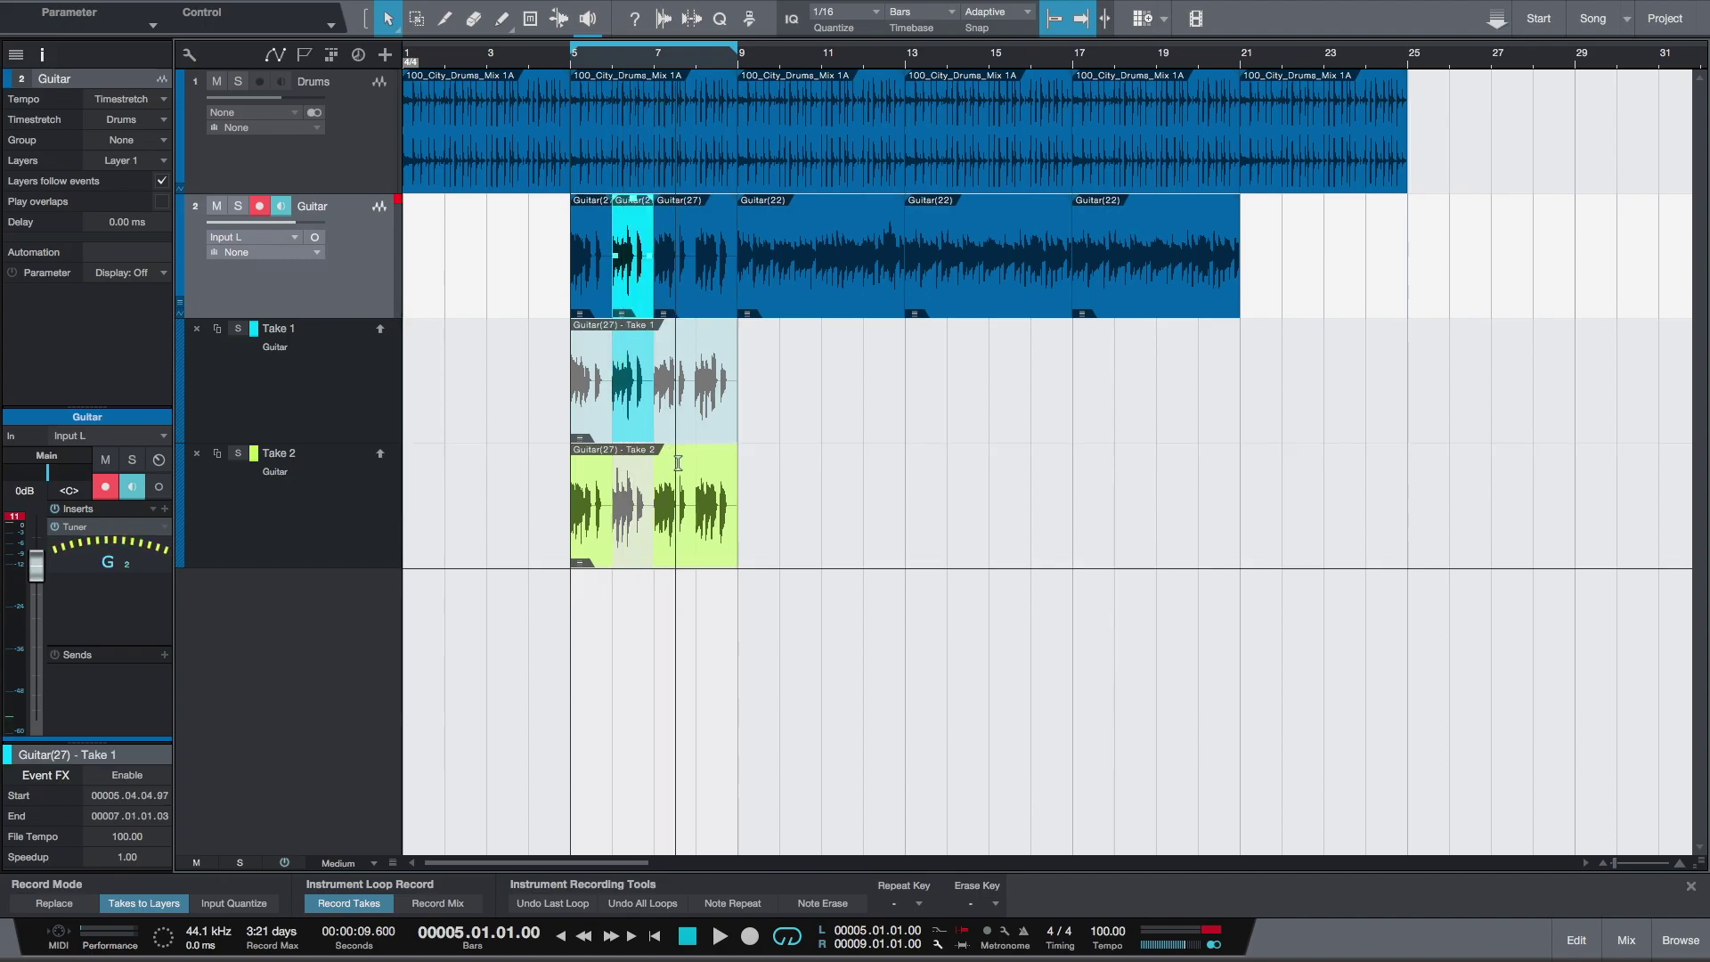
left_click_drag(695, 474, 737, 476)
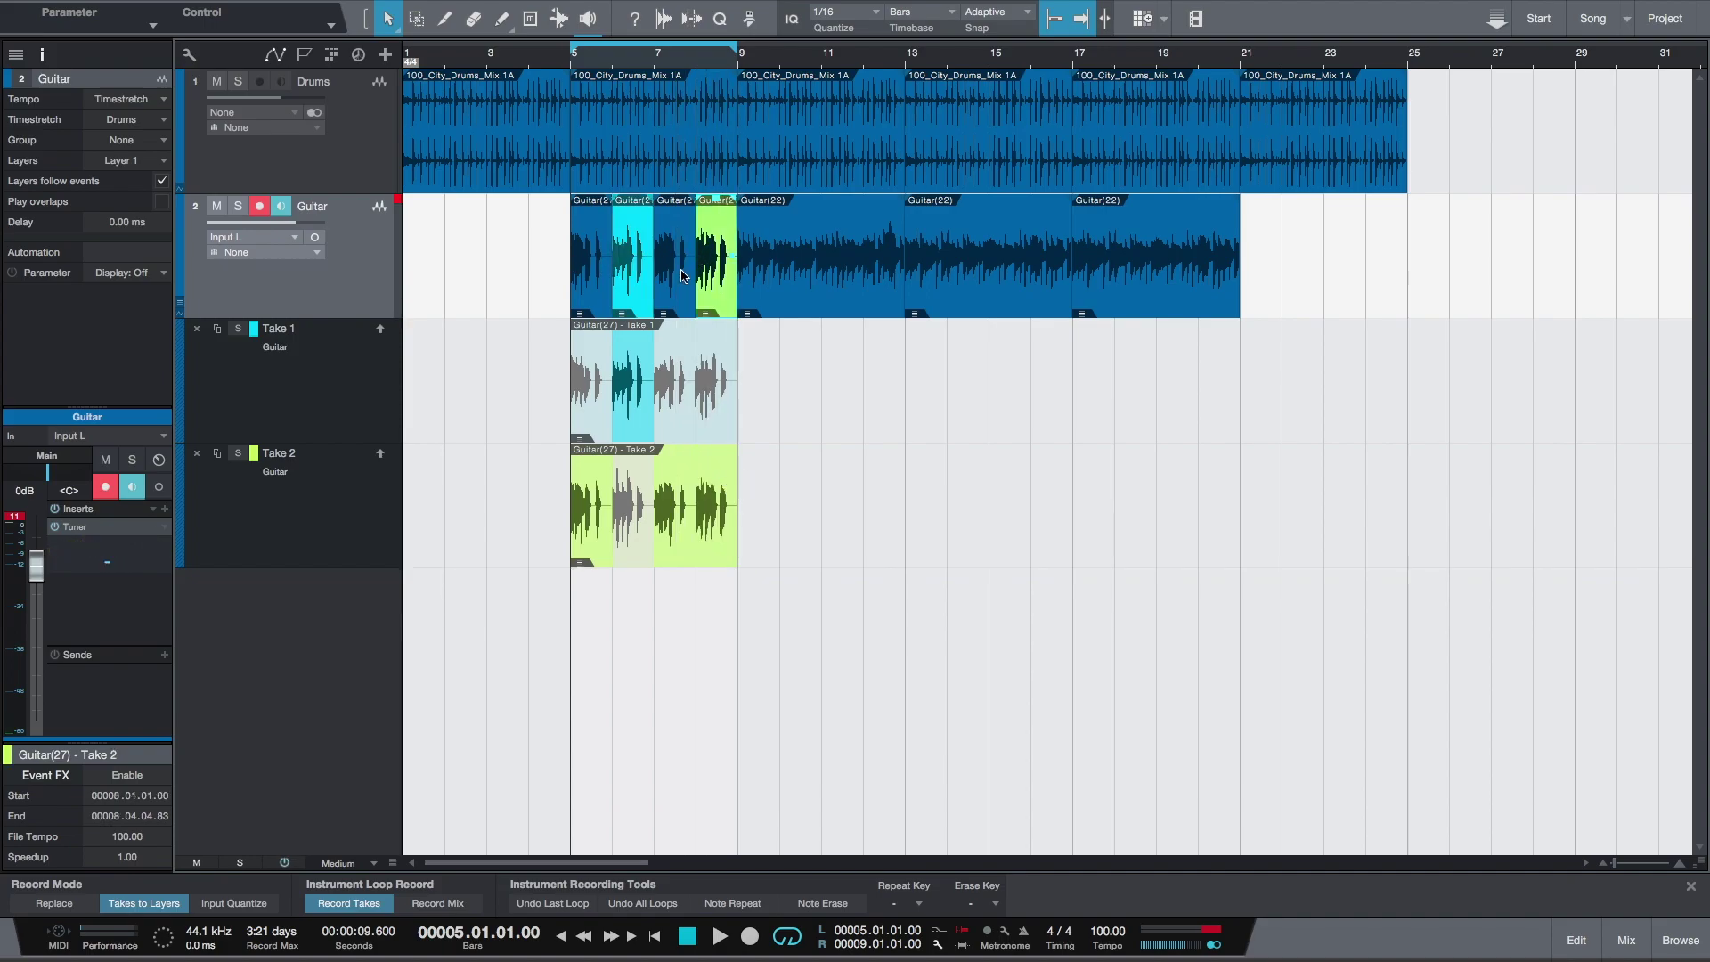
right_click(347, 357)
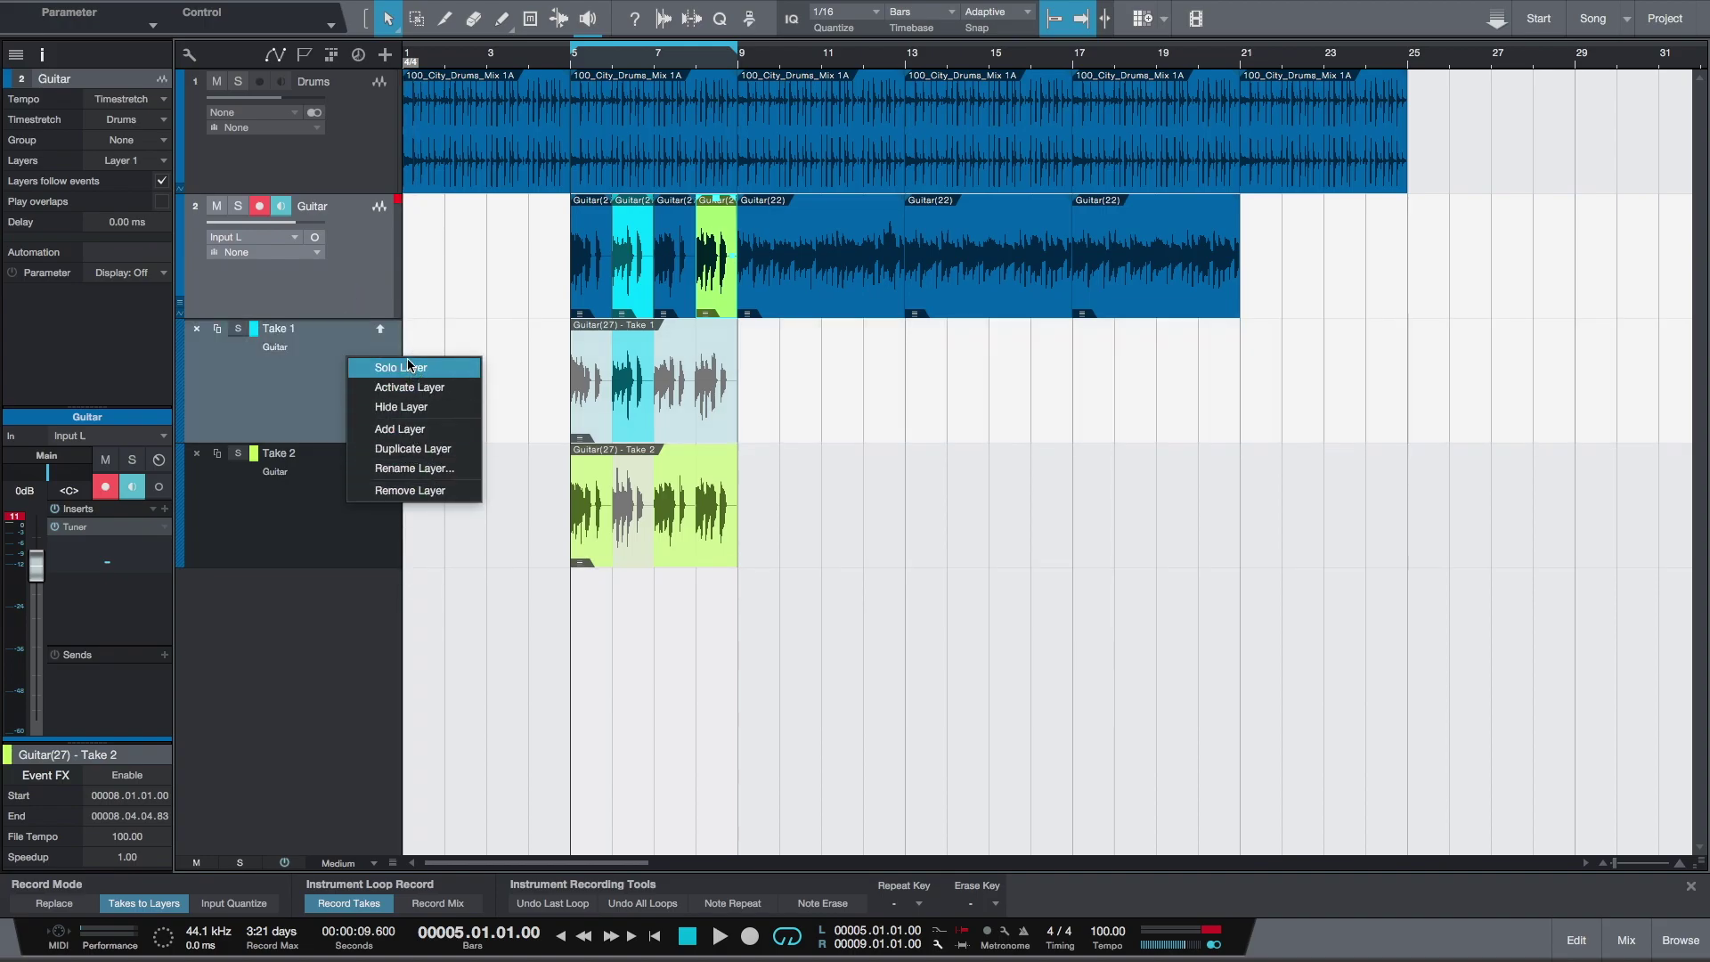
left_click(348, 248)
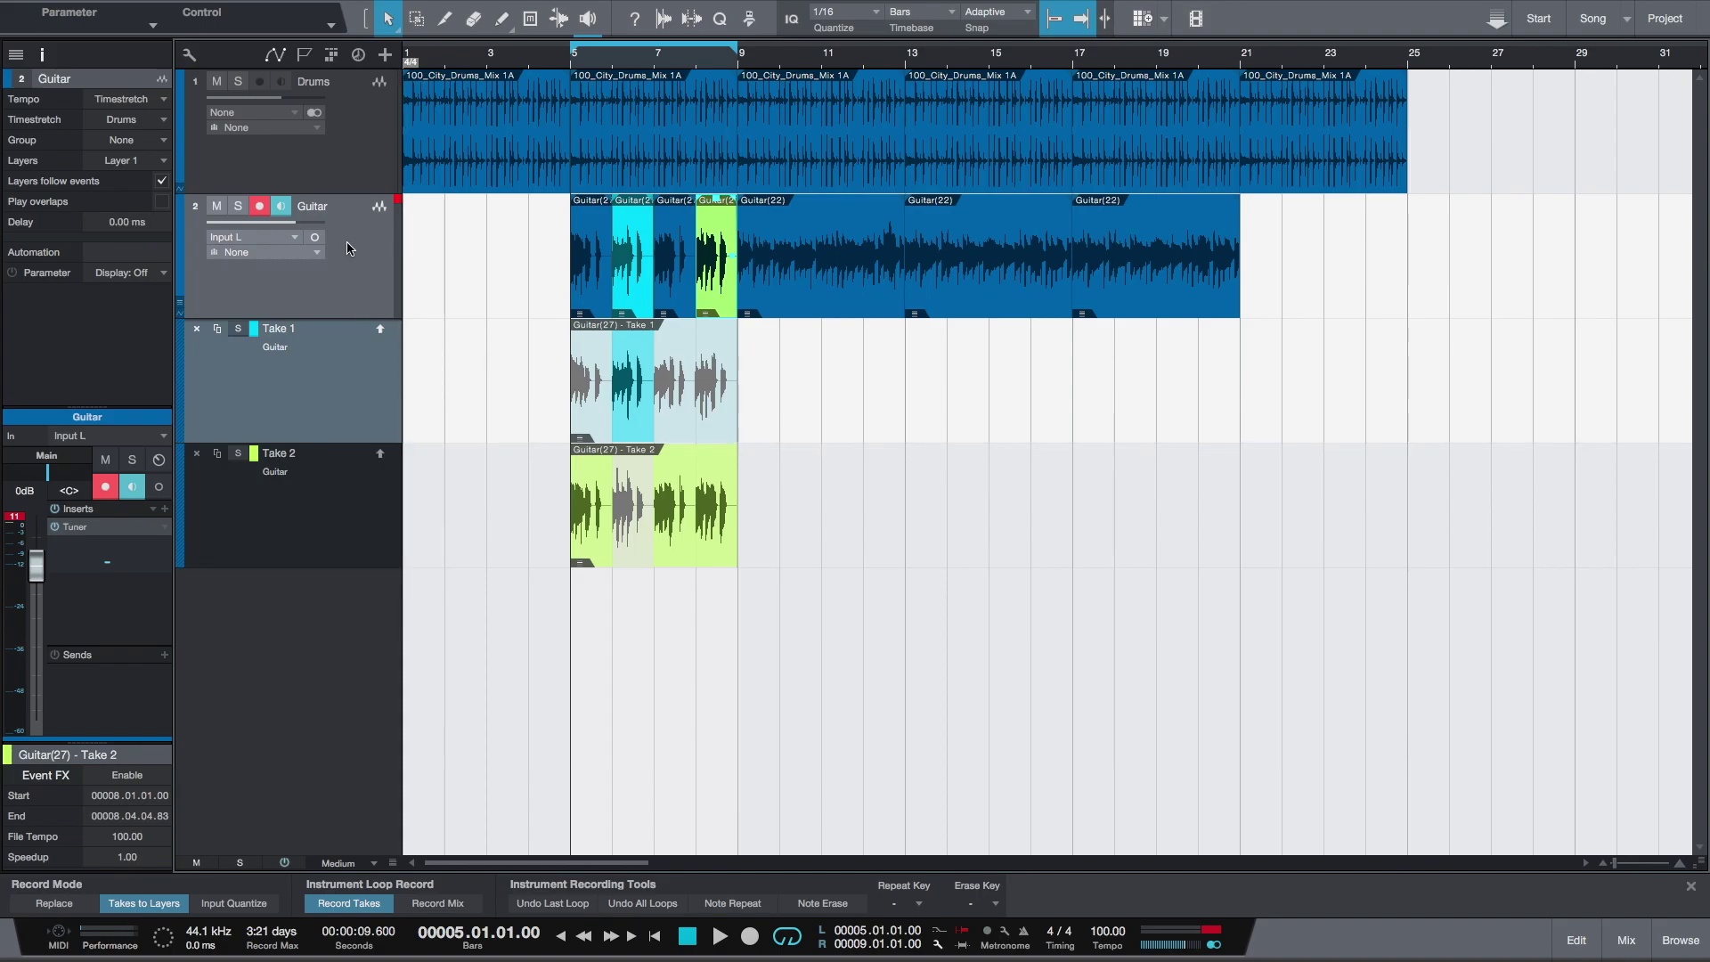
Collapse the Guitar track's take layers by unchecking Expand Layers
right_click(347, 248)
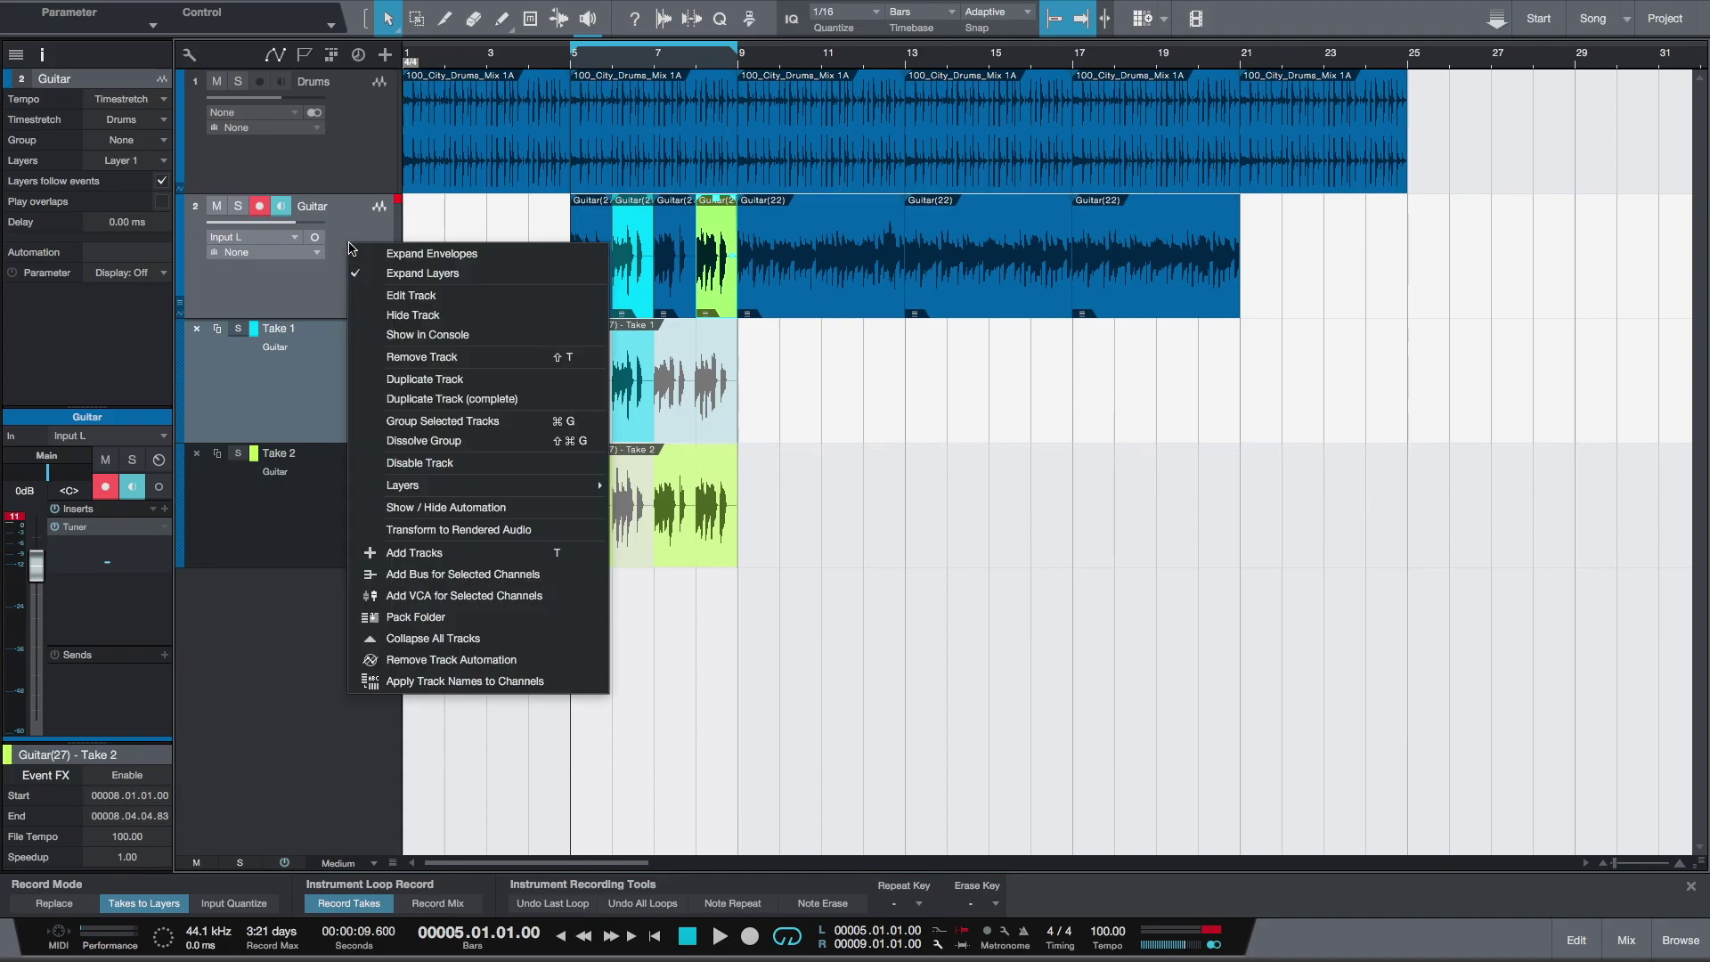
left_click(425, 273)
right_click(373, 265)
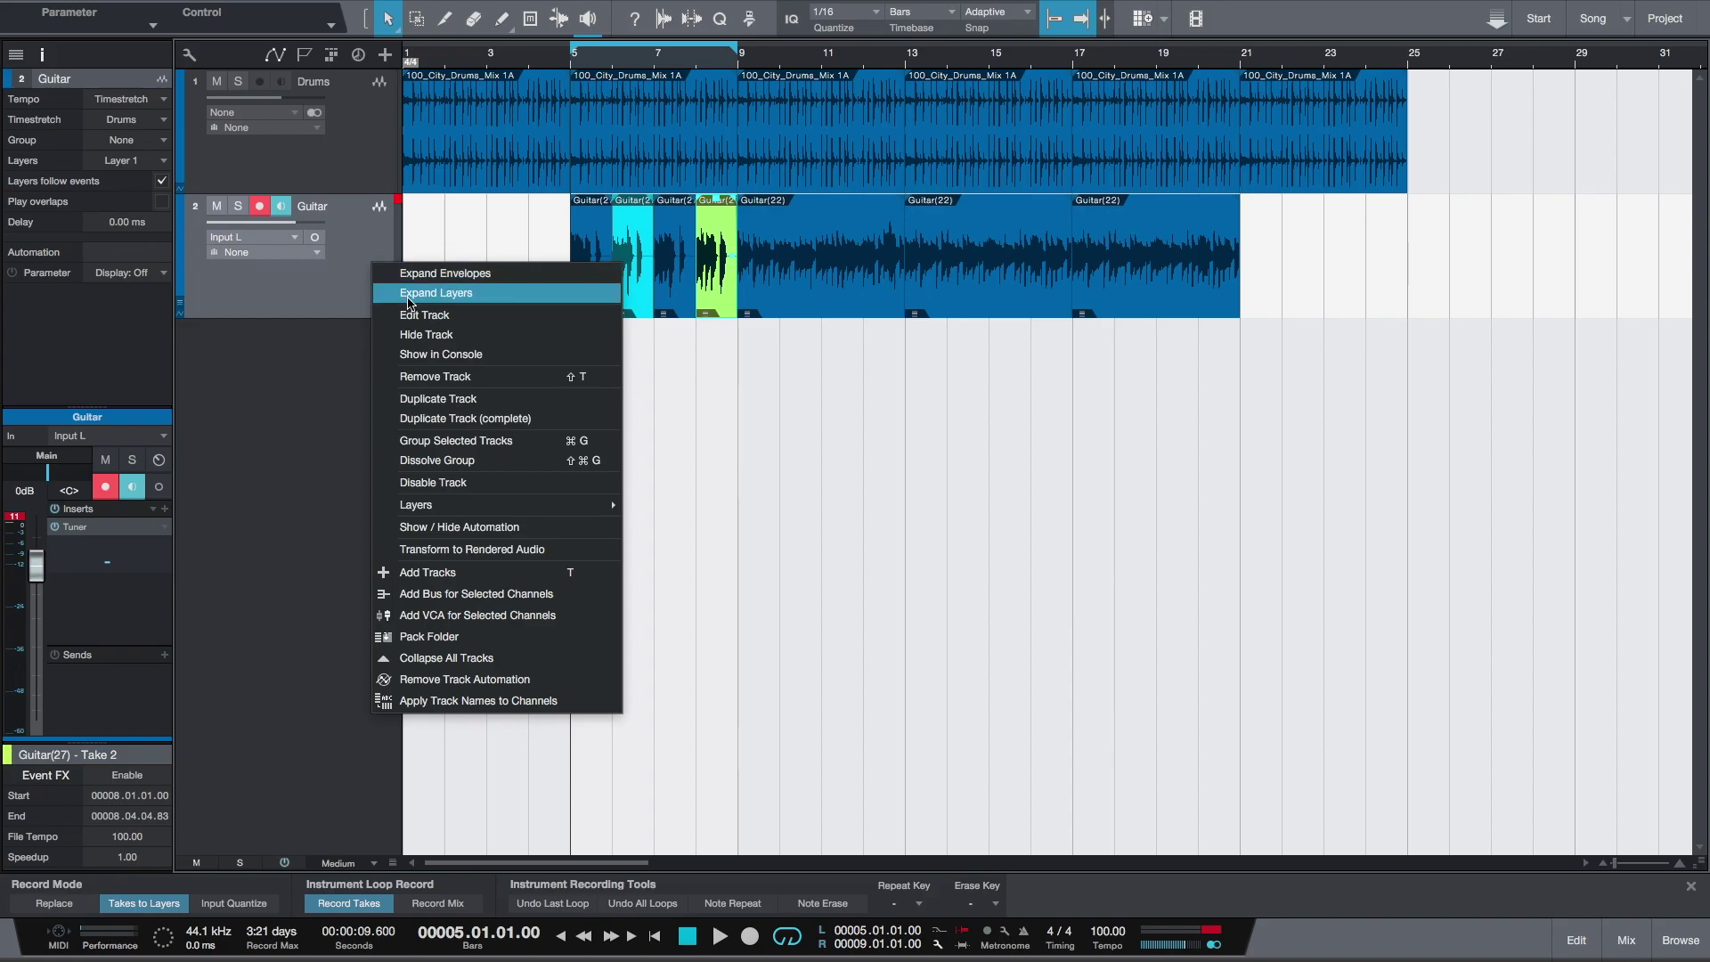
left_click(409, 303)
right_click(373, 278)
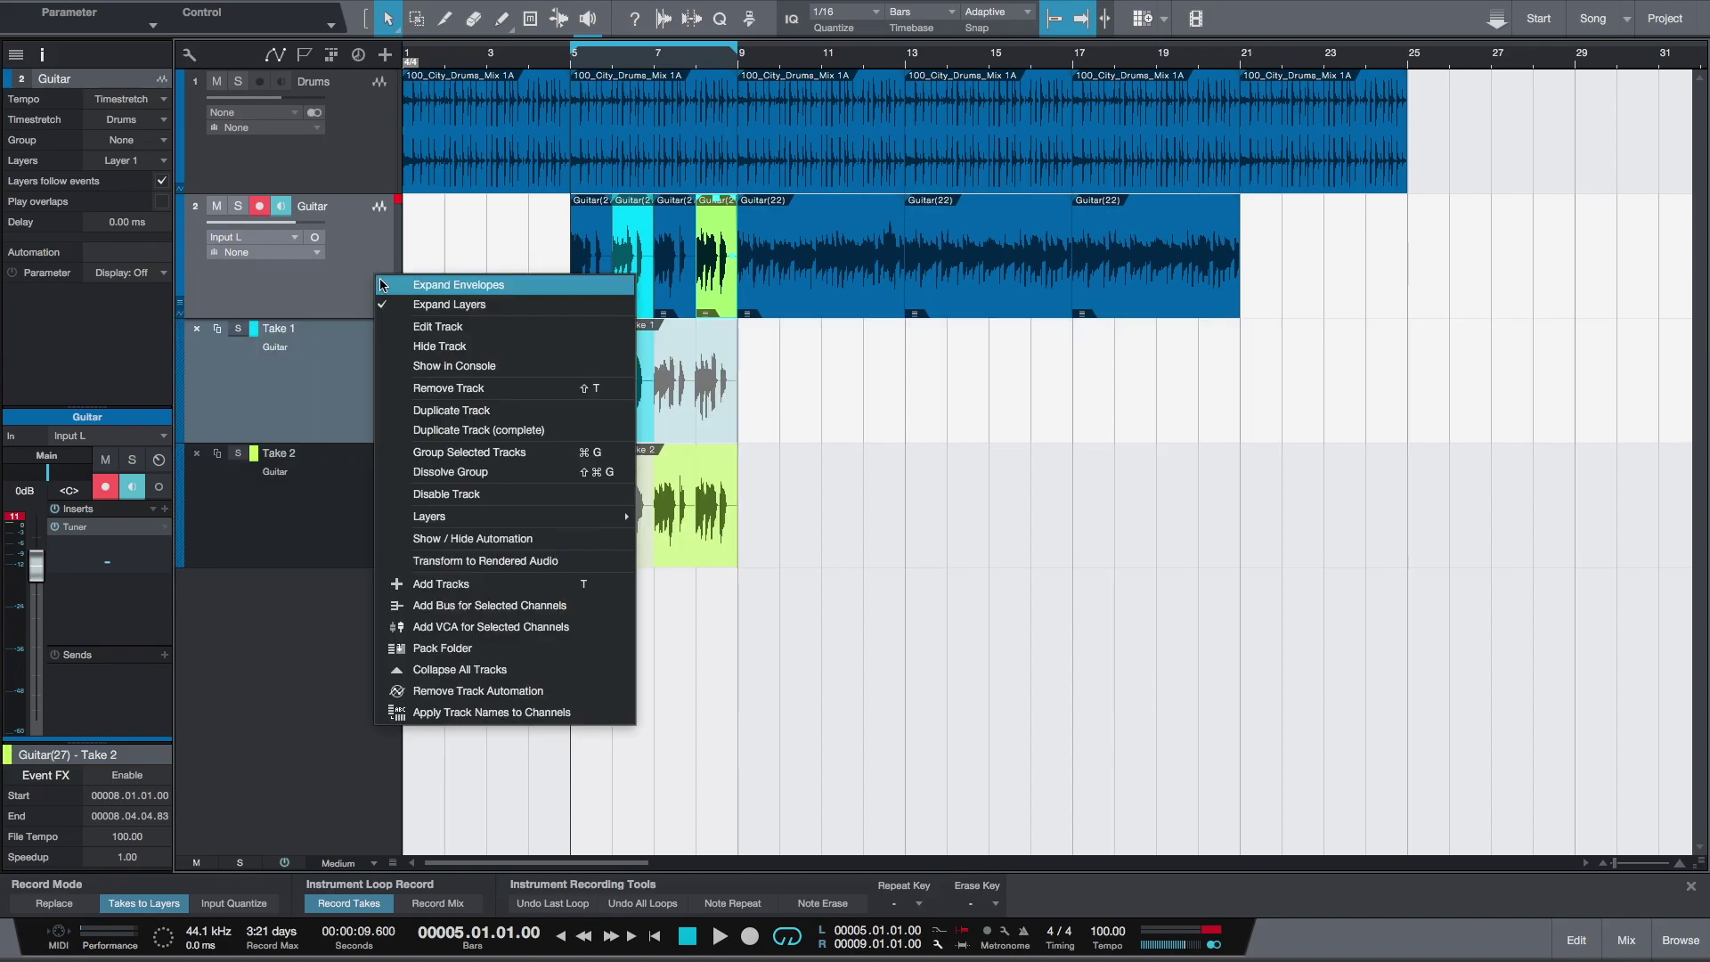
left_click(396, 305)
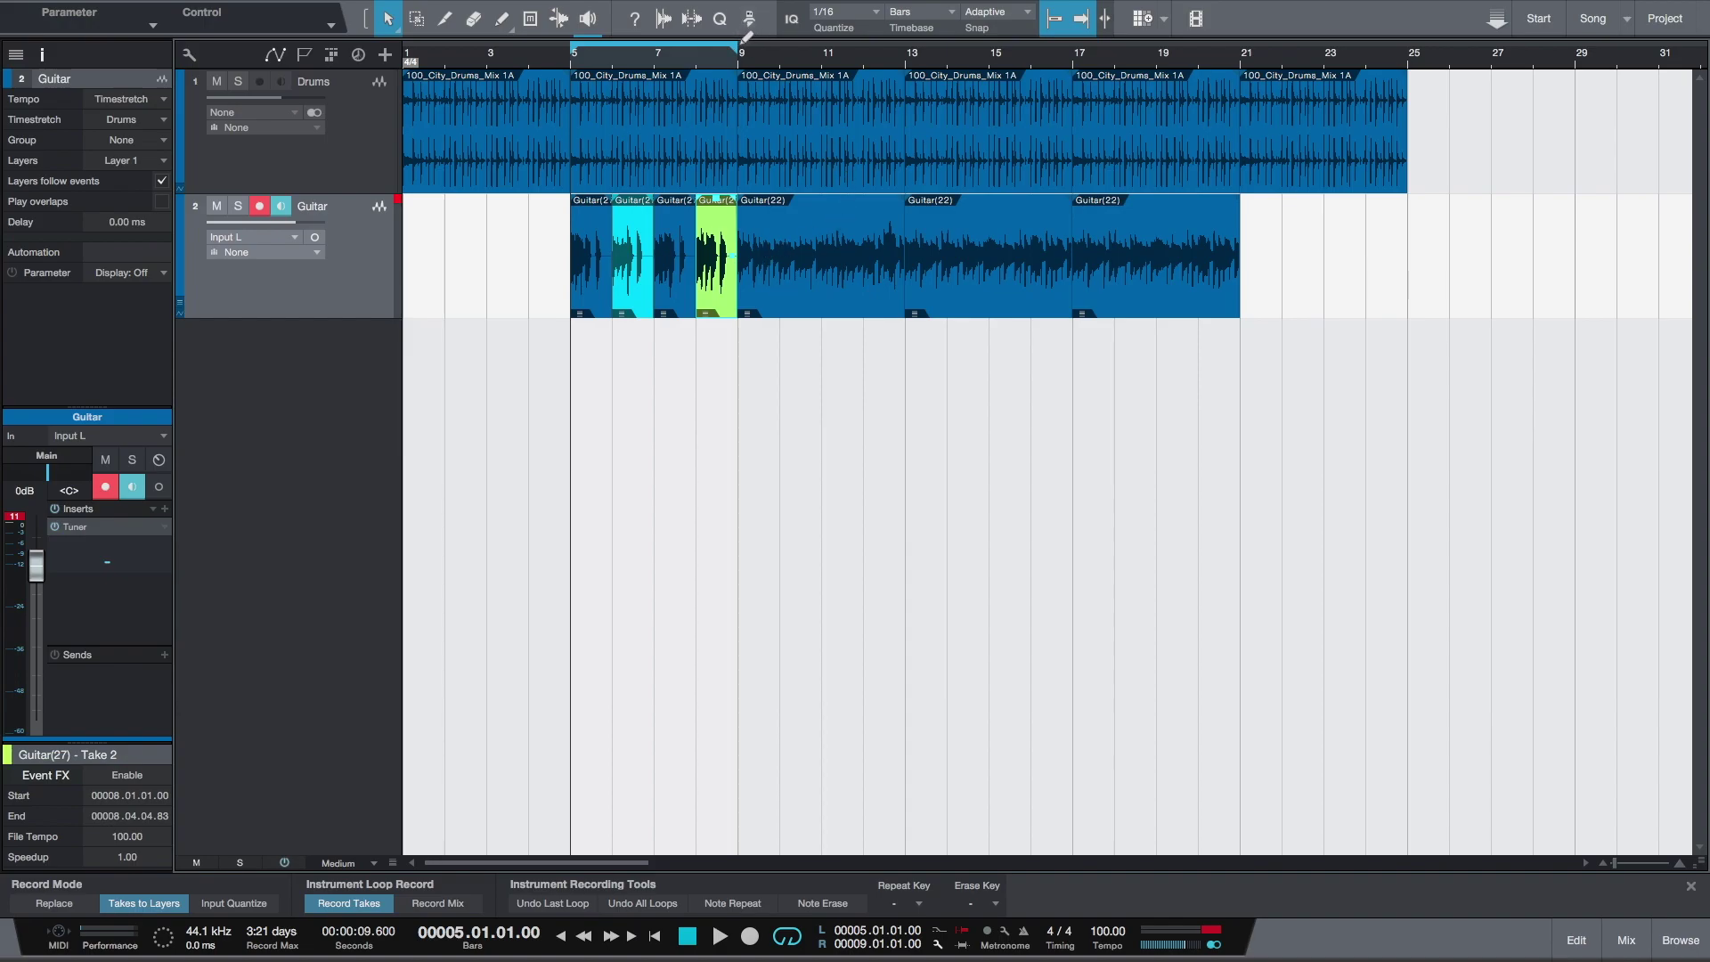
Loop bars 9–13 and set Record Mode to Replace with Takes to Layers off
mouse_move(744, 41)
left_mouse_down()
mouse_move(946, 45)
mouse_move(908, 60)
left_mouse_up()
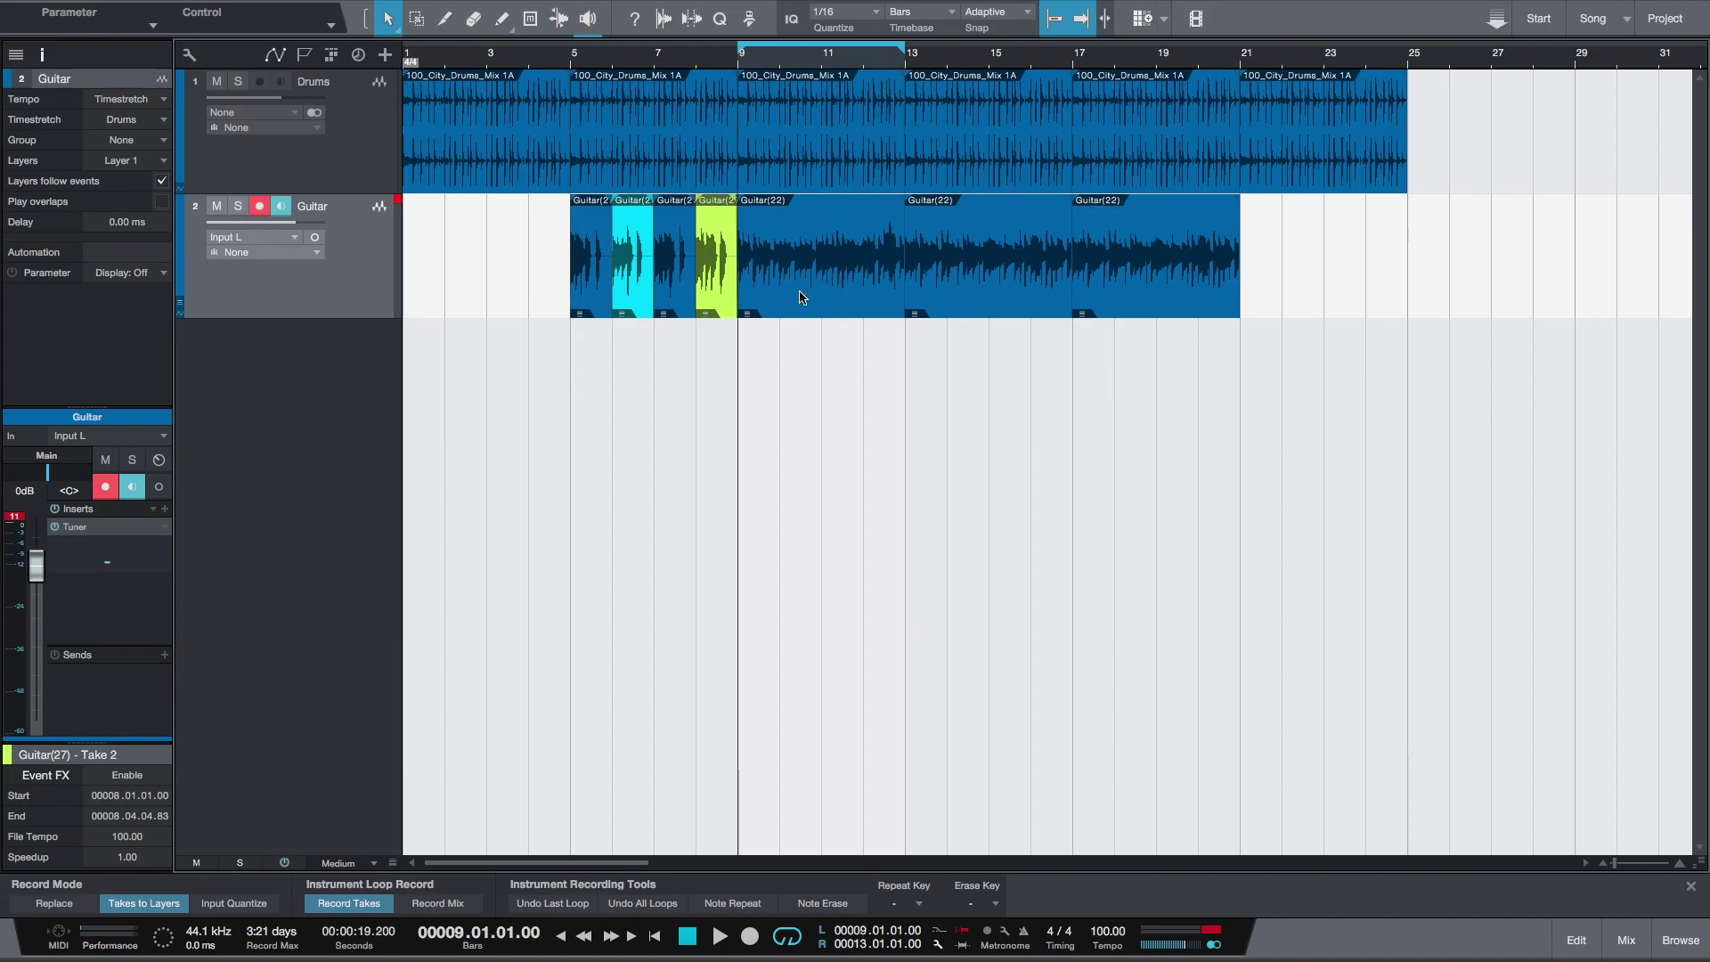
left_click(55, 908)
left_click(142, 908)
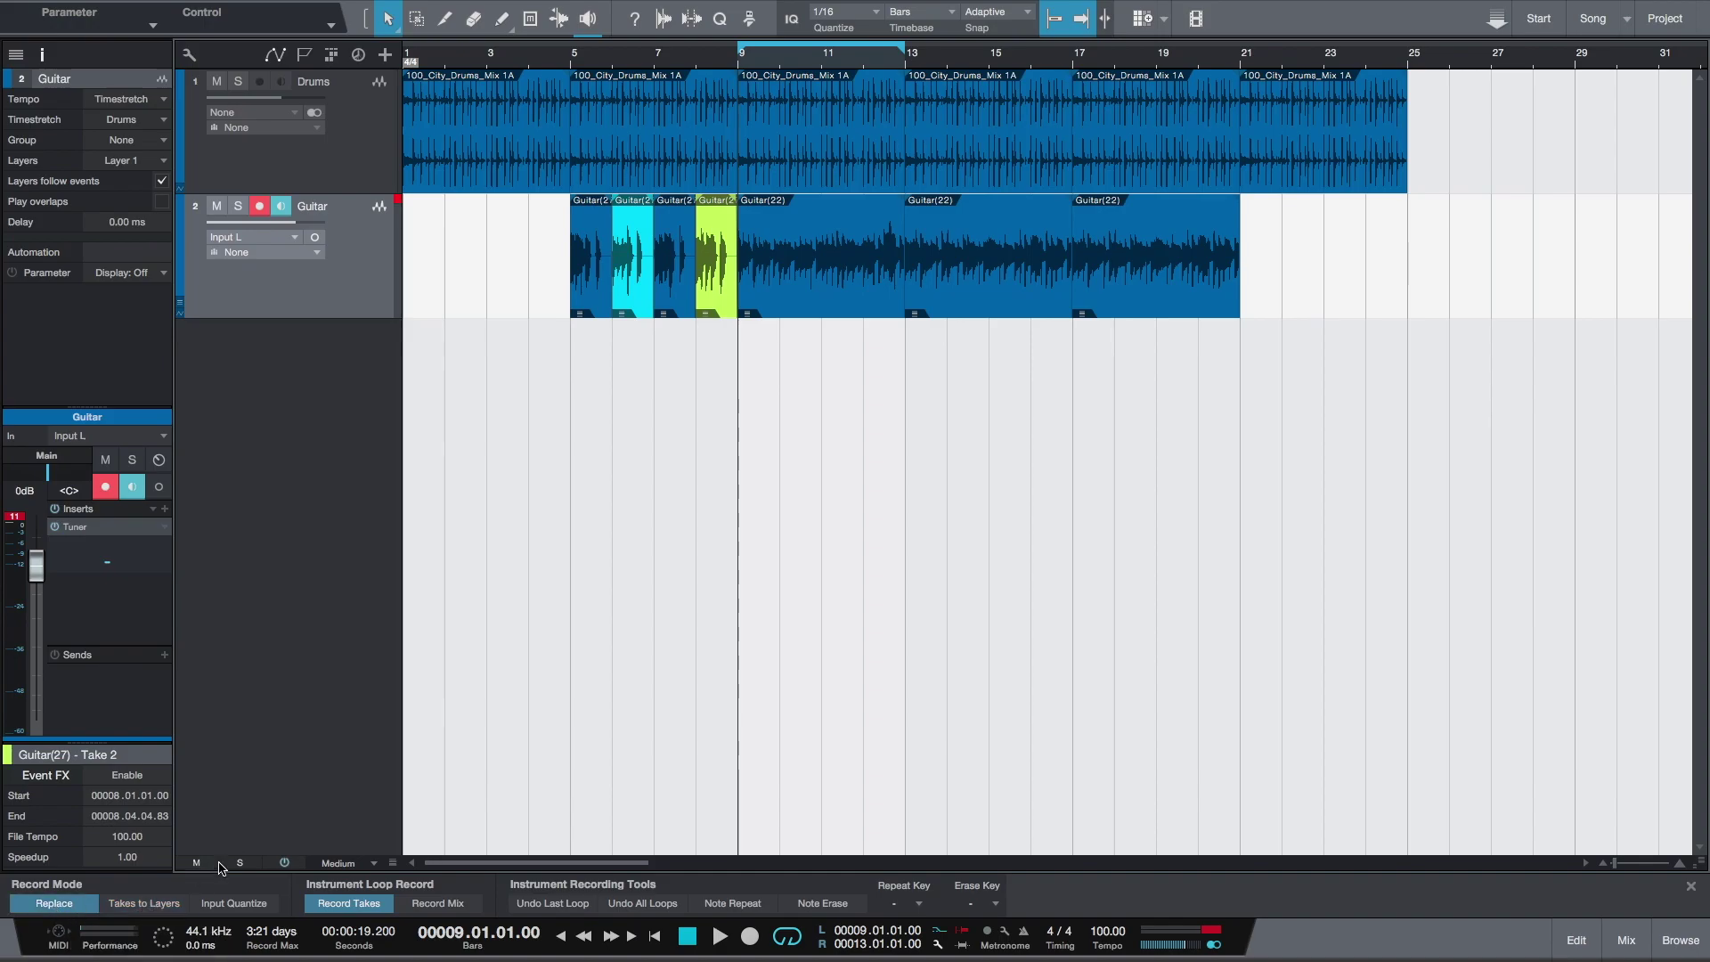
Record a replacement guitar part over bars 9–13
left_click(772, 490)
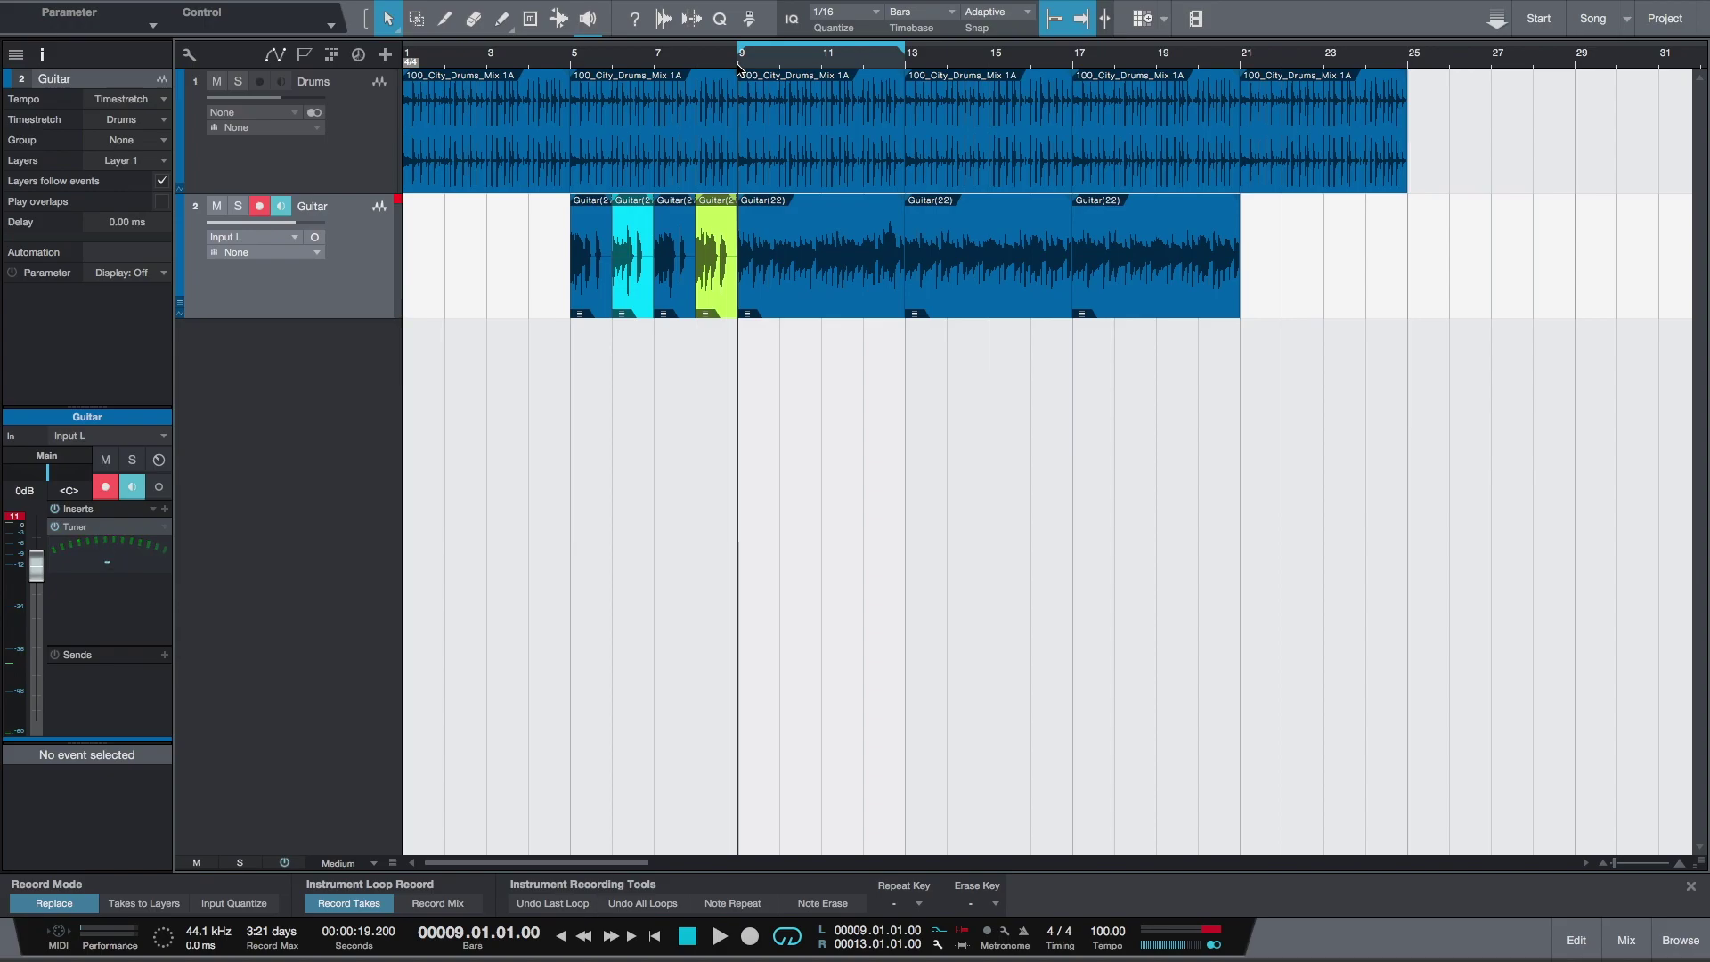
key("space")
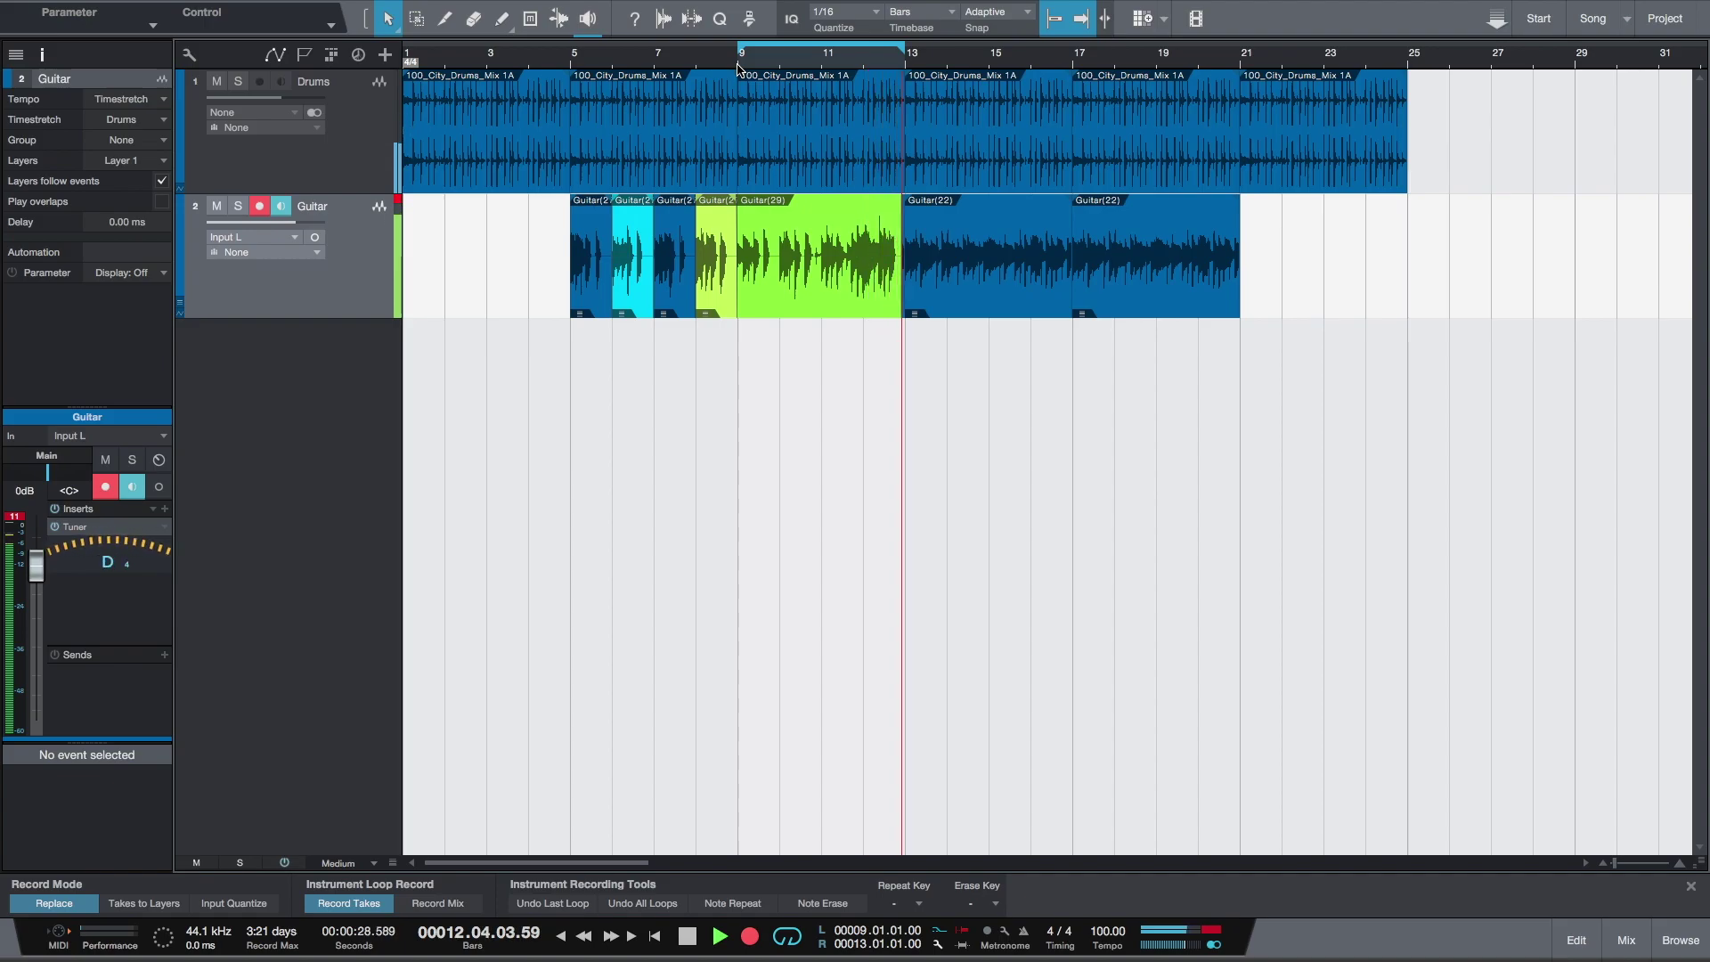
key("space")
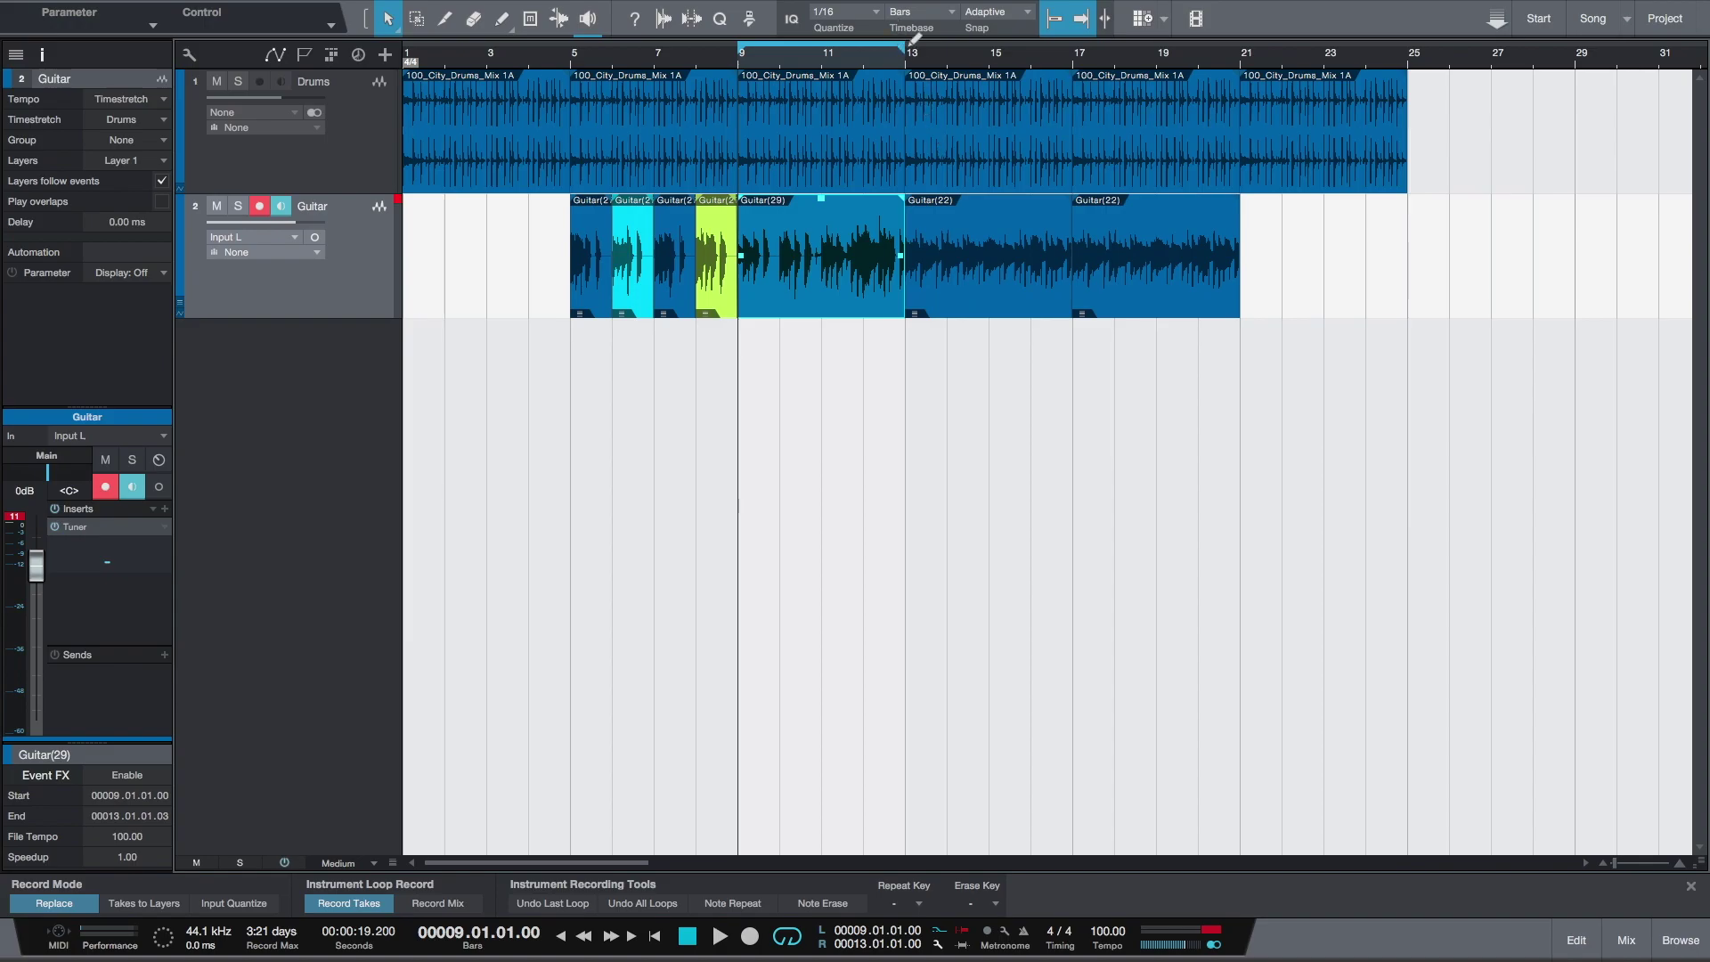
Set the punch range to bars 15–17 with looping off, playhead at bar 13, Auto Punch on
left_click(884, 403)
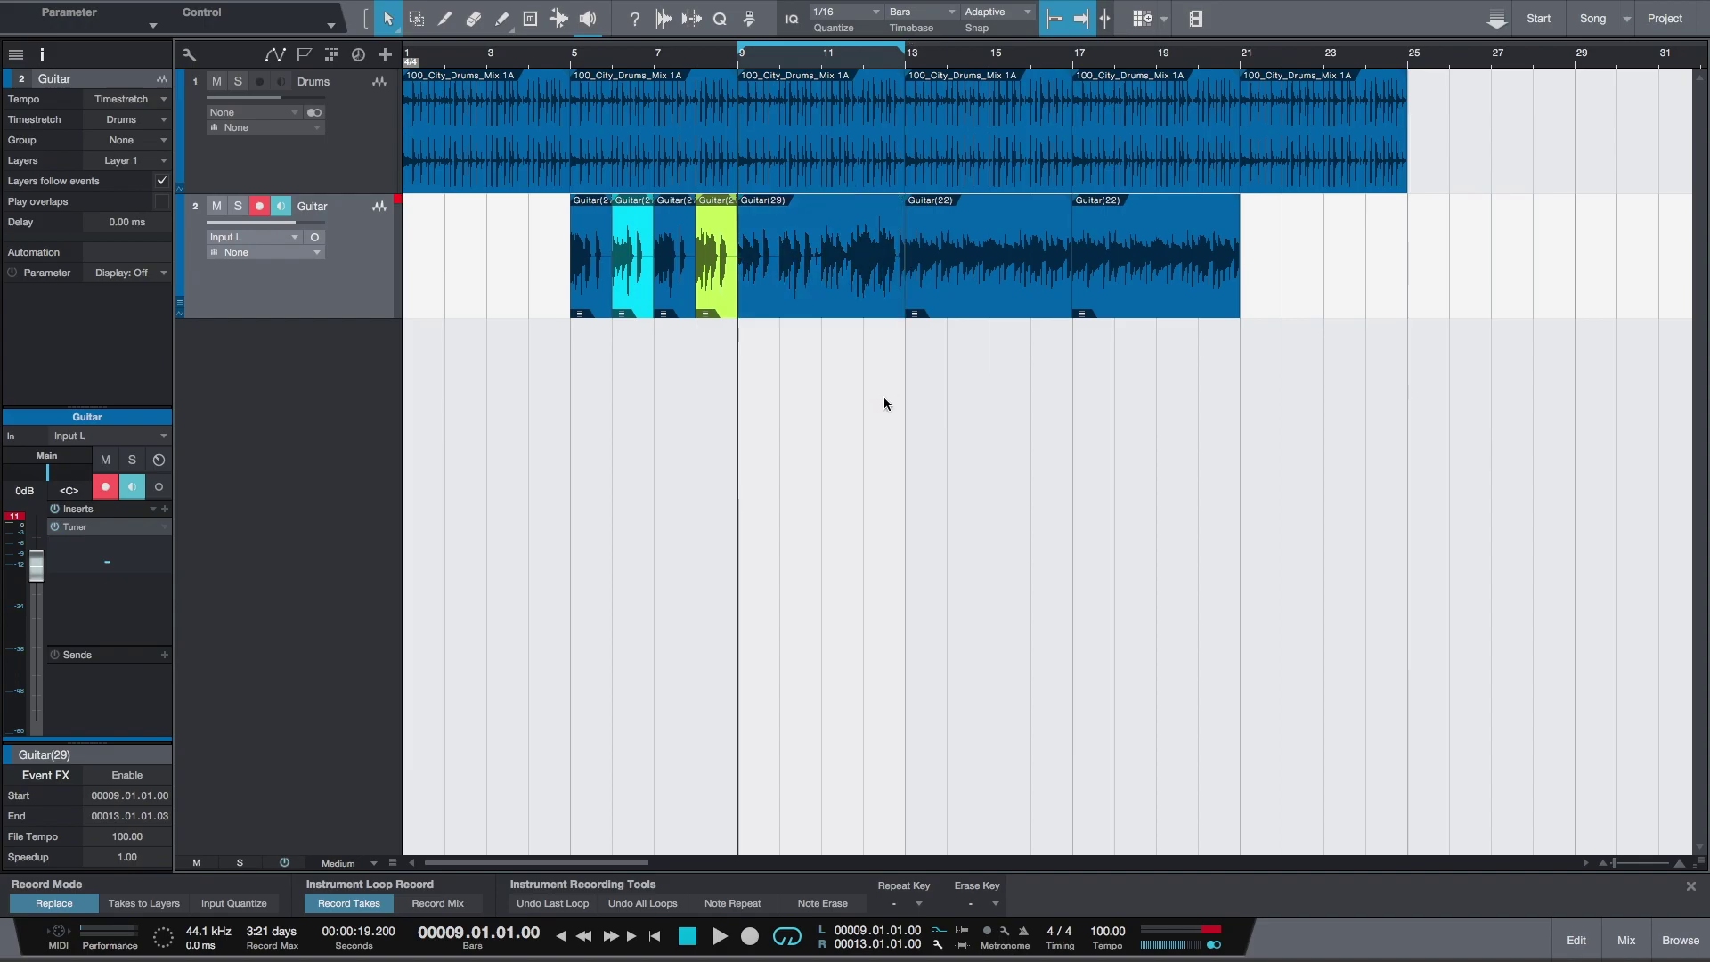
left_click_drag(991, 43, 1073, 51)
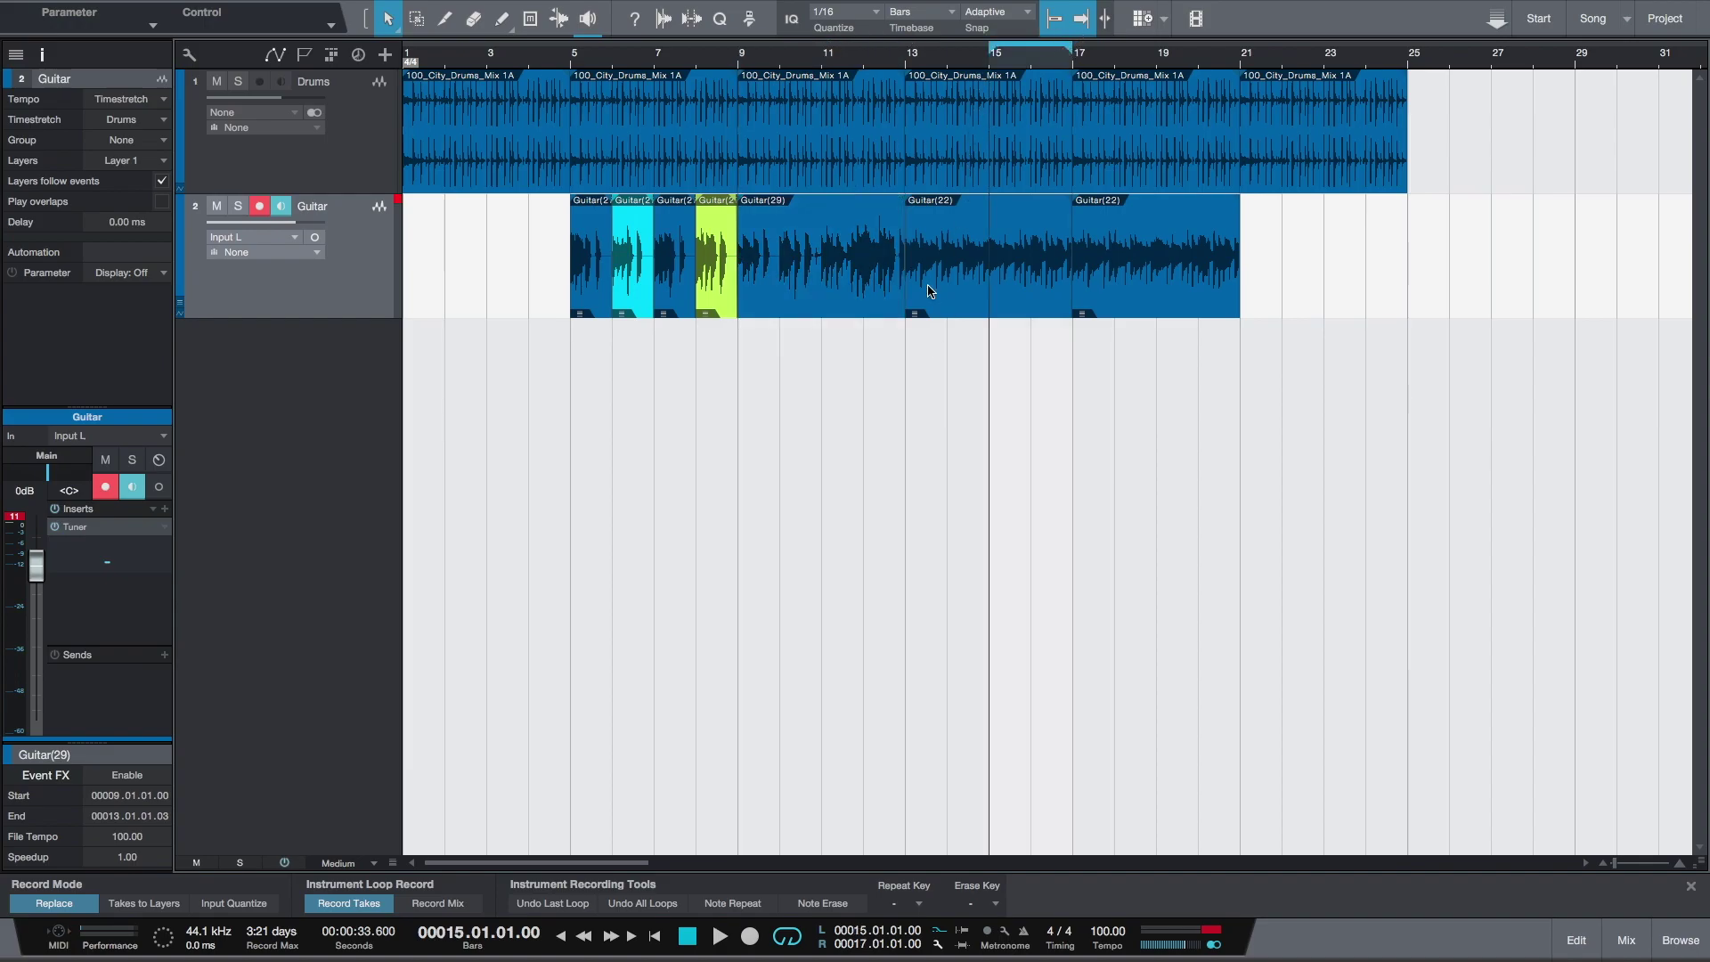
left_click(788, 937)
left_click(909, 62)
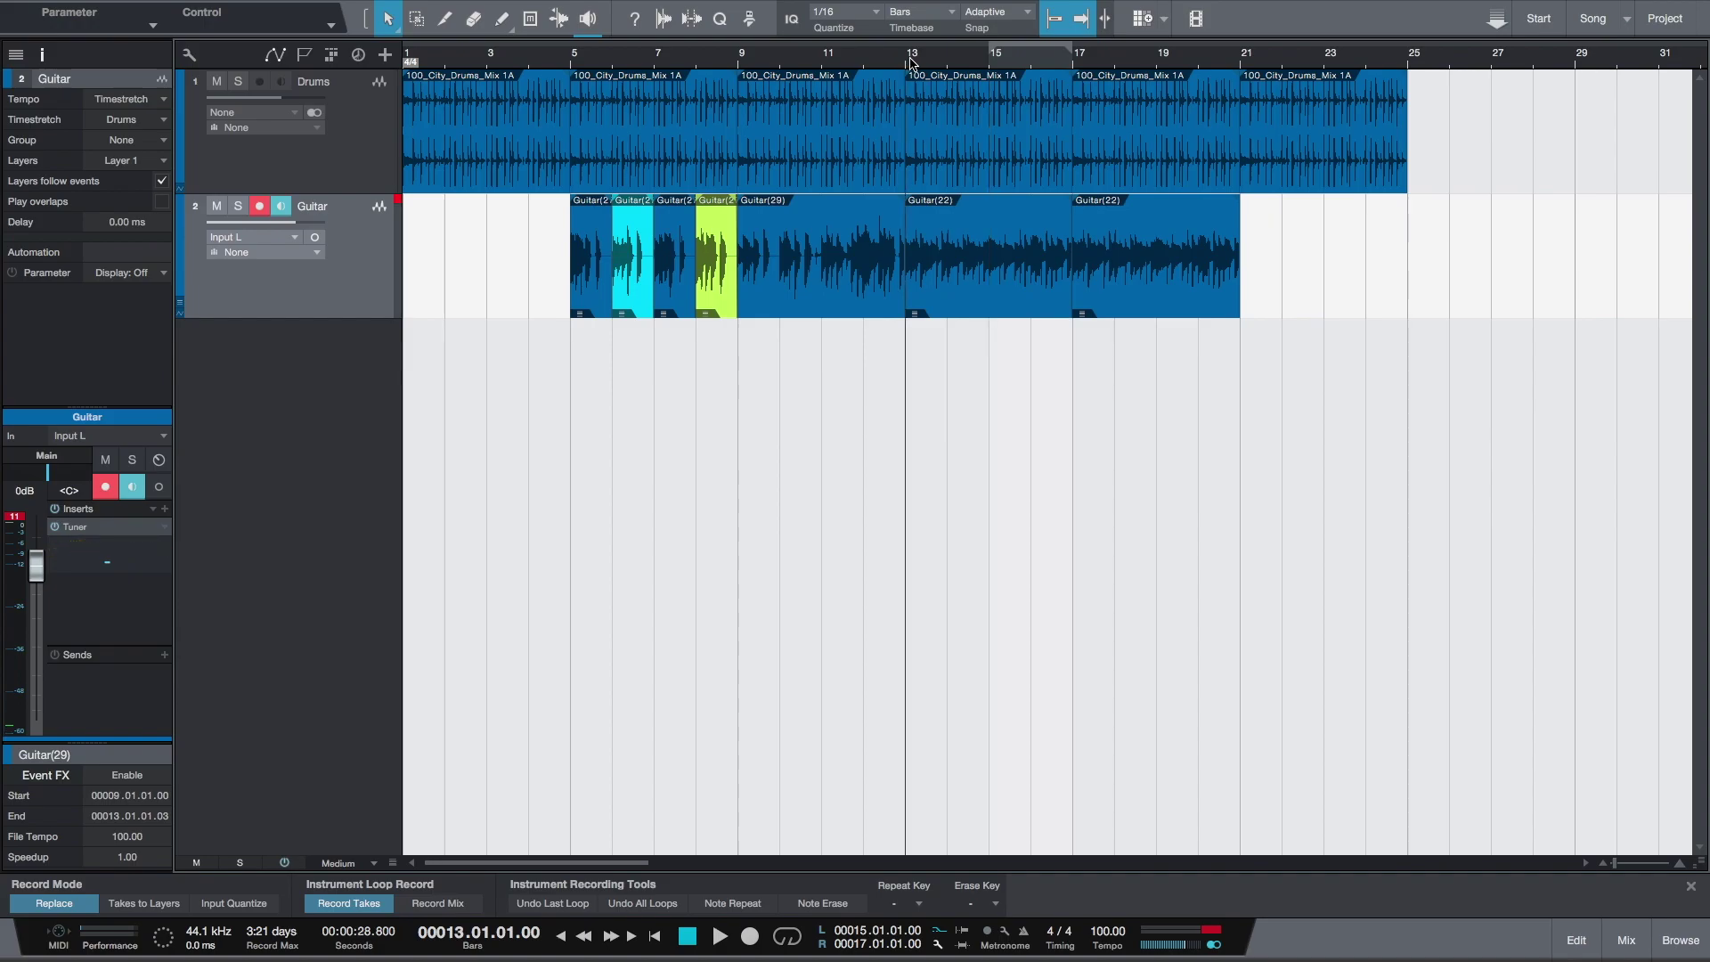
left_click(963, 944)
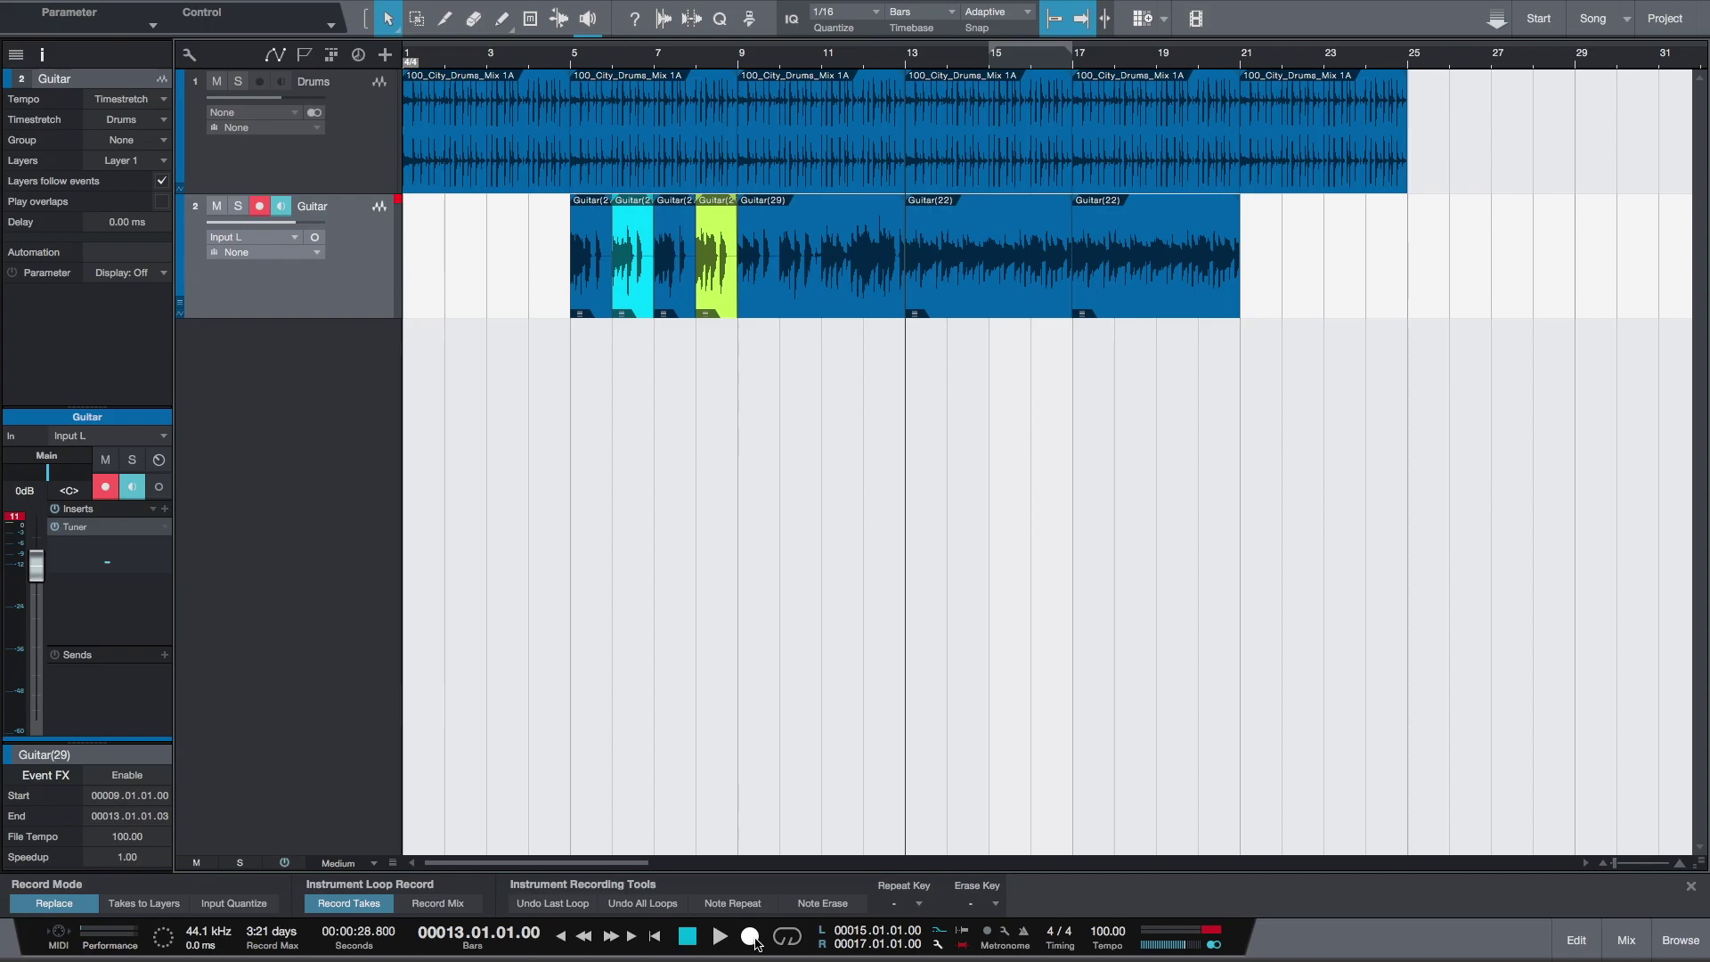
Play from bar 13 and punch in a new guitar take over bars 15–17
key("space")
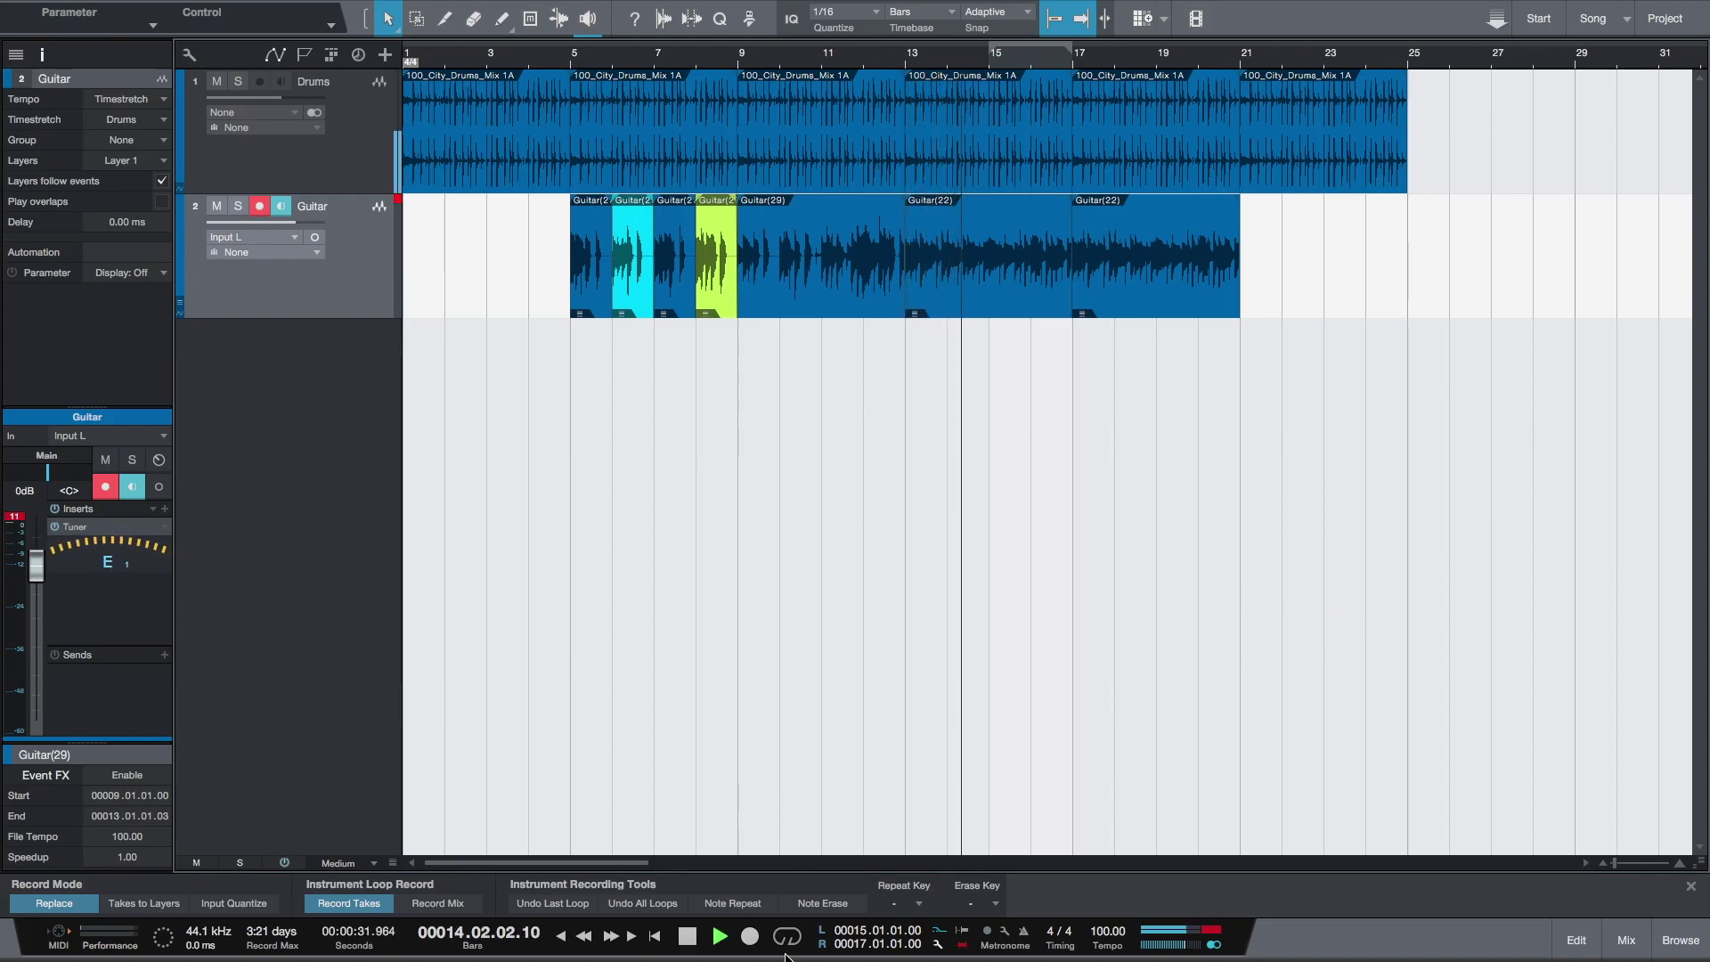
key("KP_Multiply")
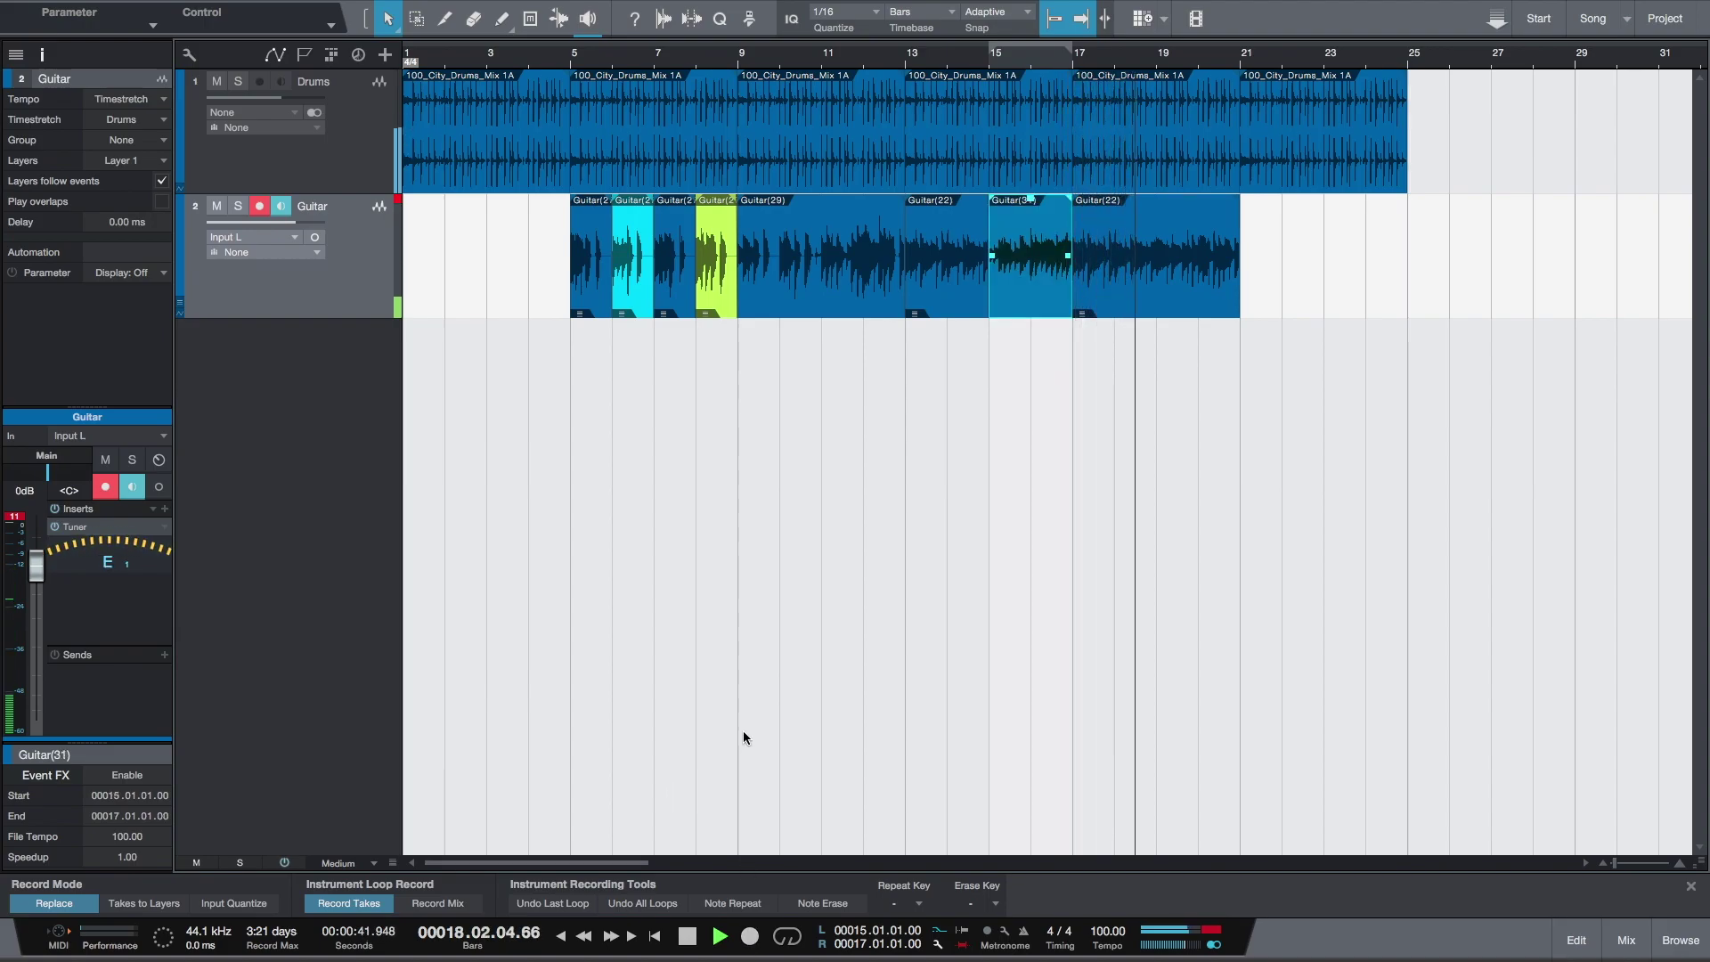
key("space")
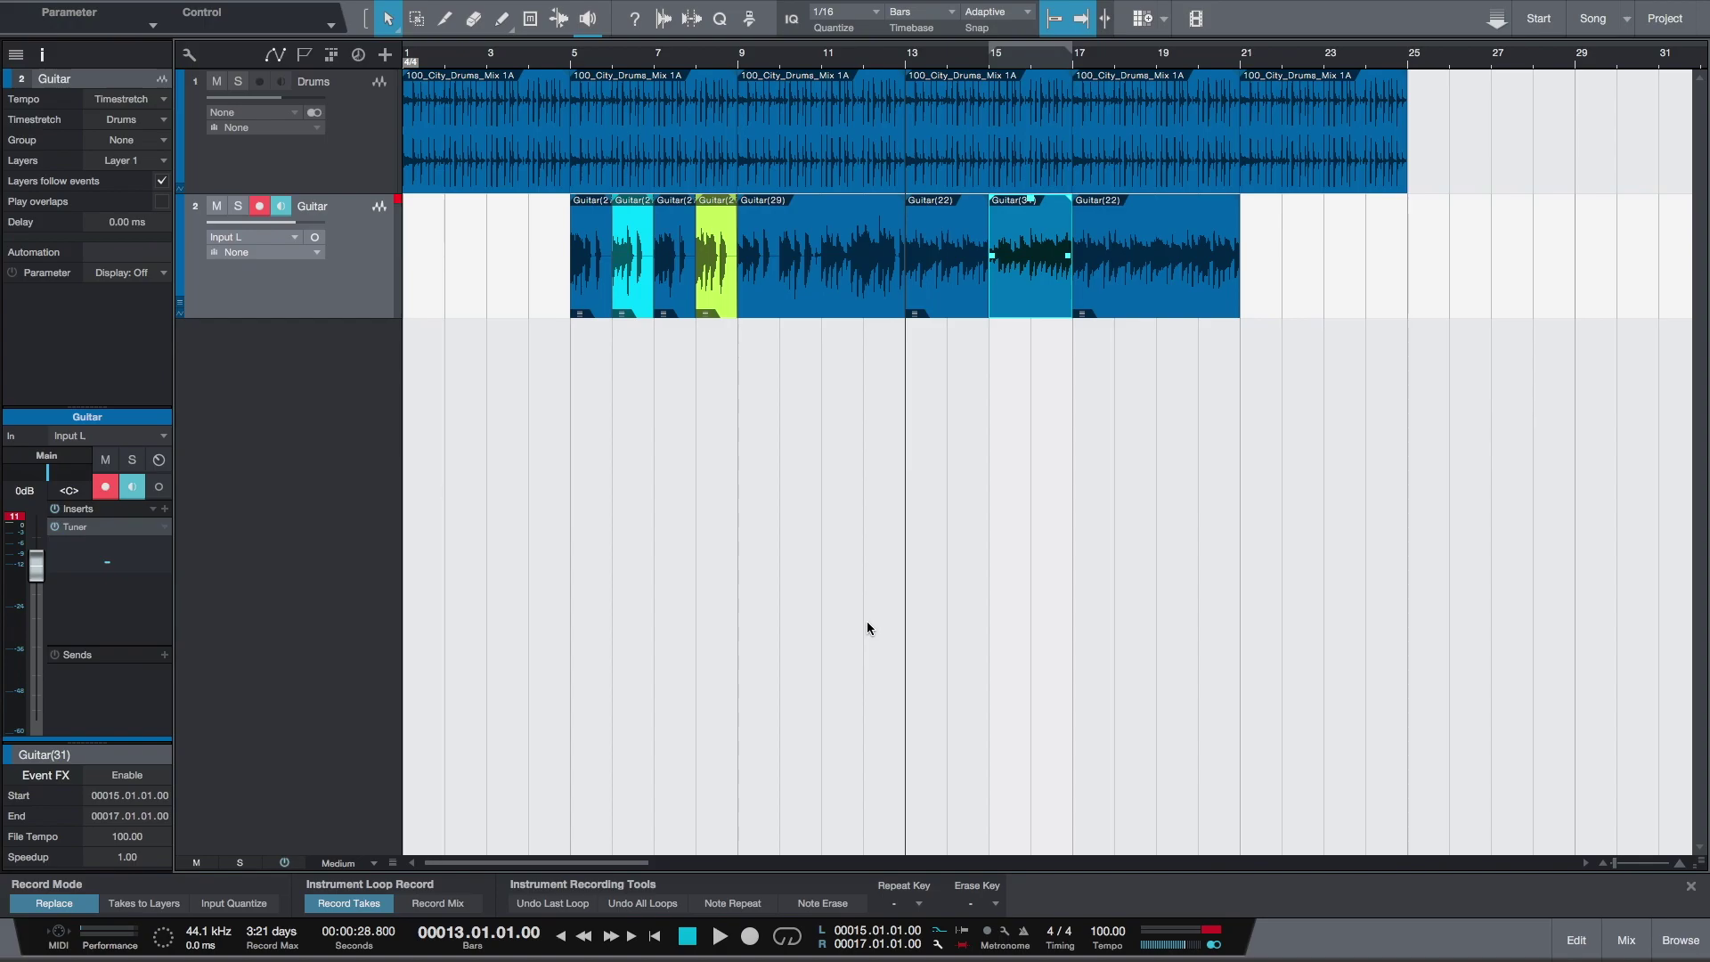
Restore the longer arrangement and rename the Guitar track to 'Guitar Rhythm'
key("ctrl+z")
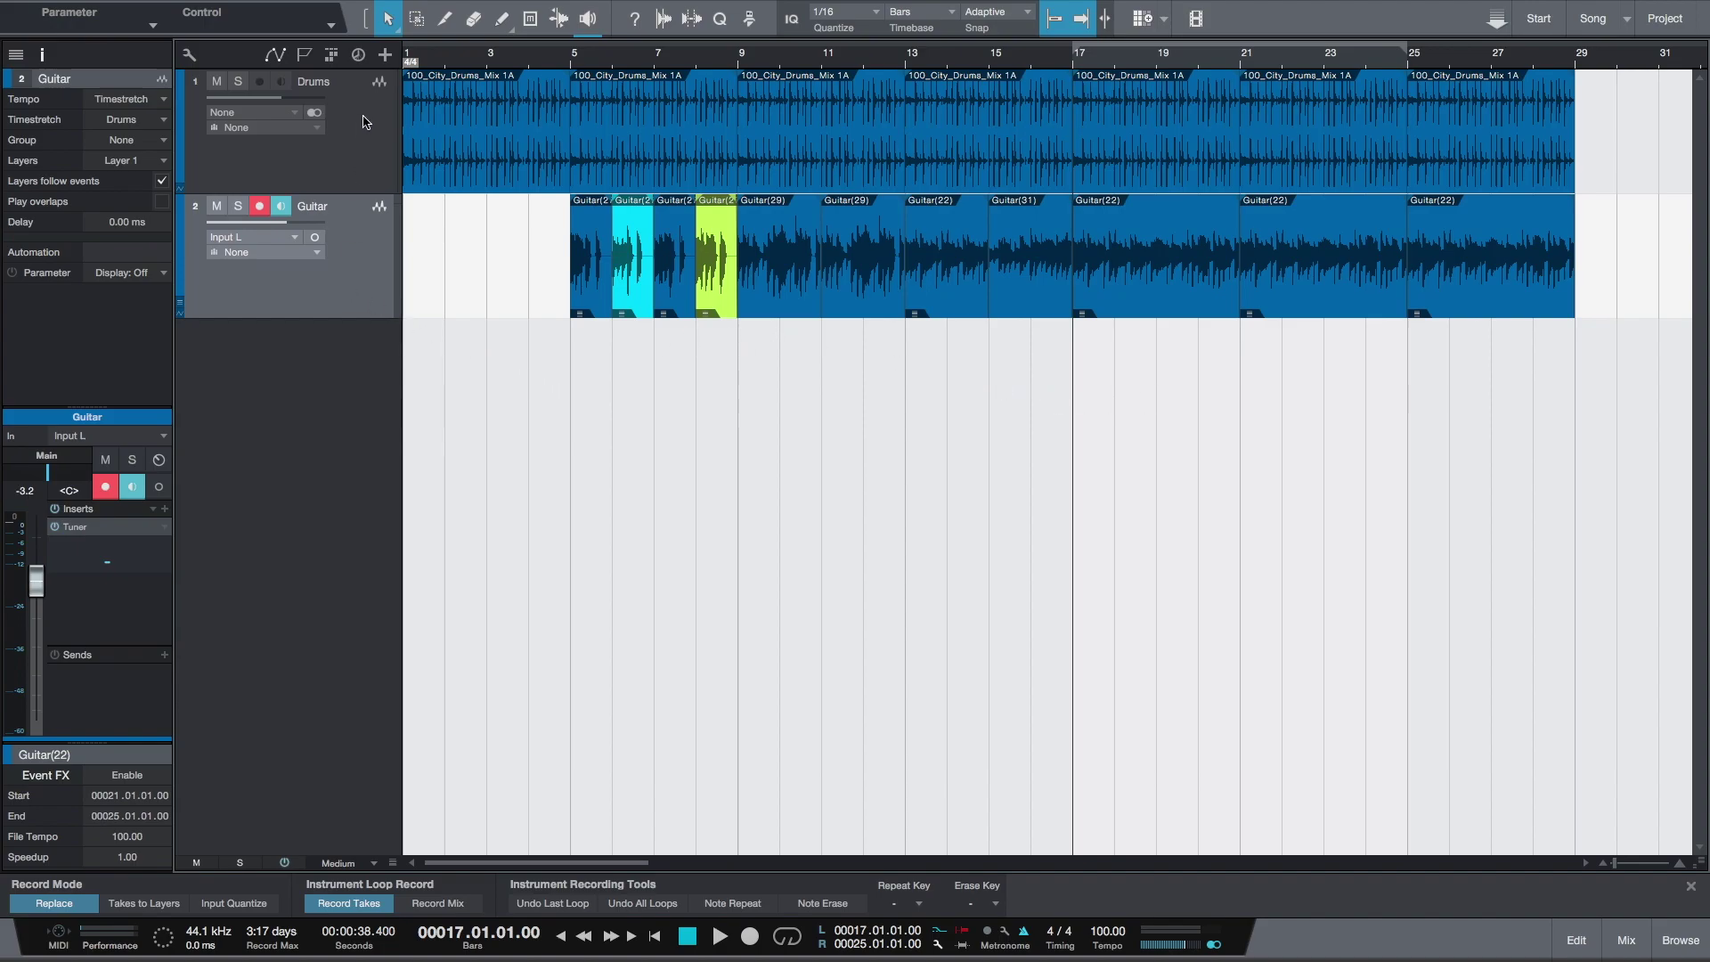
double_click(330, 209)
type("Rhythm")
key("Return")
Add a red mono audio track named 'Guitar Solo'
left_click(385, 55)
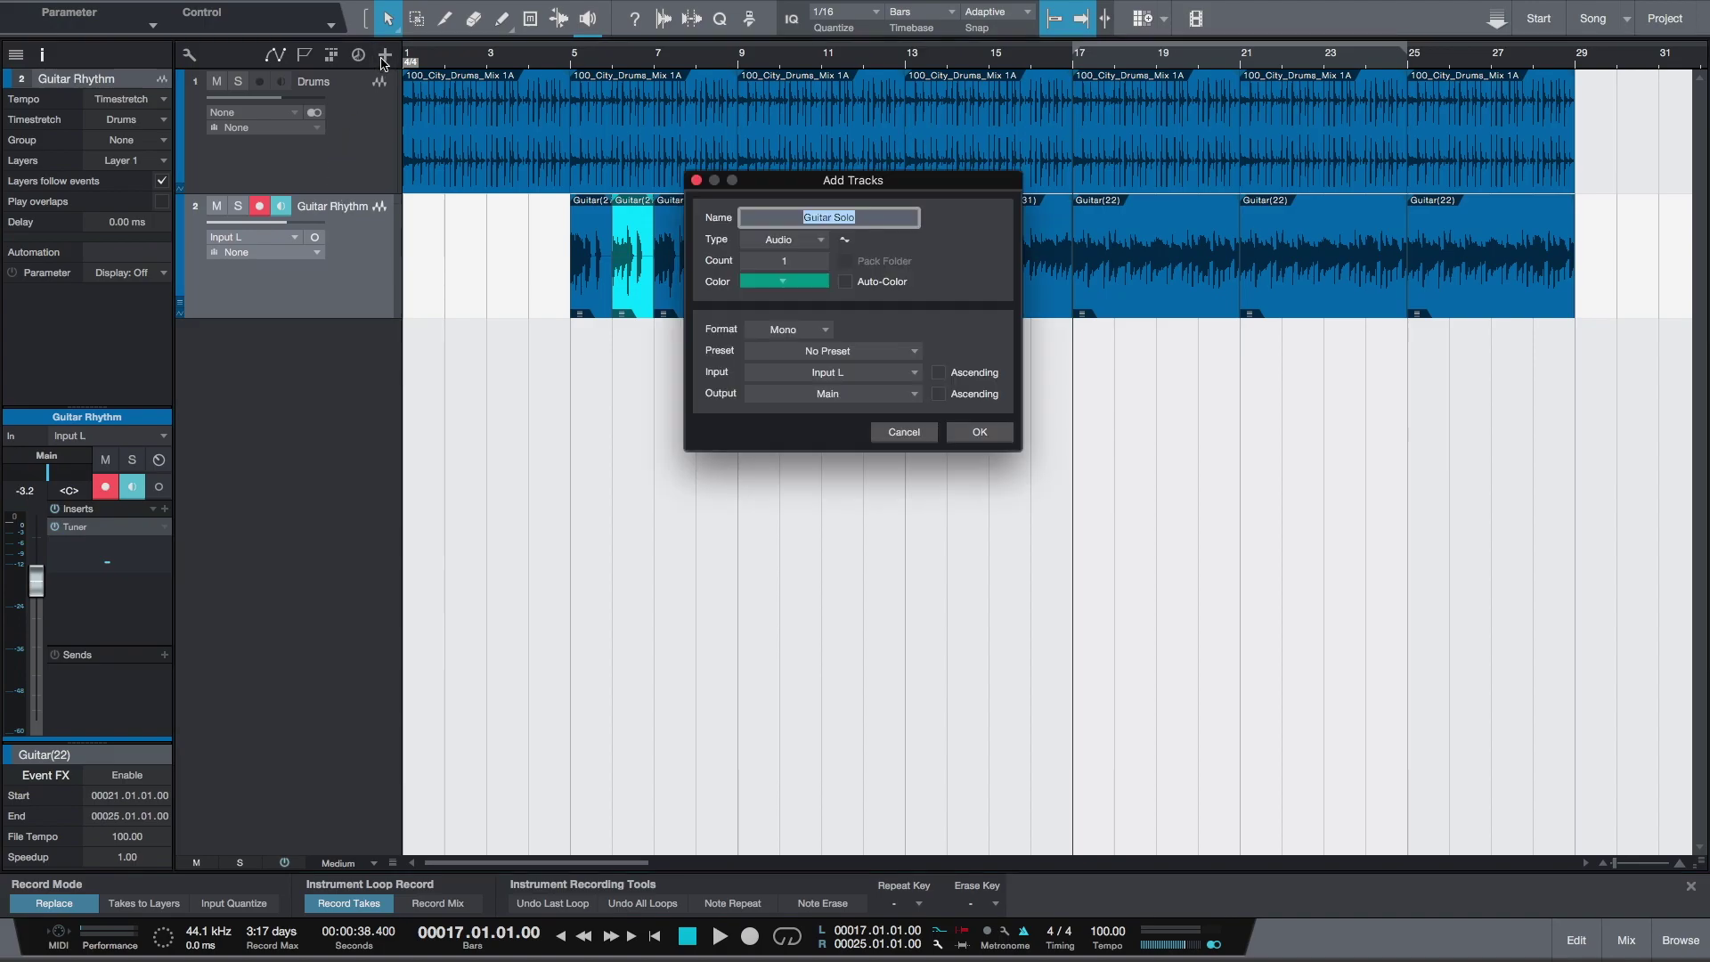
left_click(865, 216)
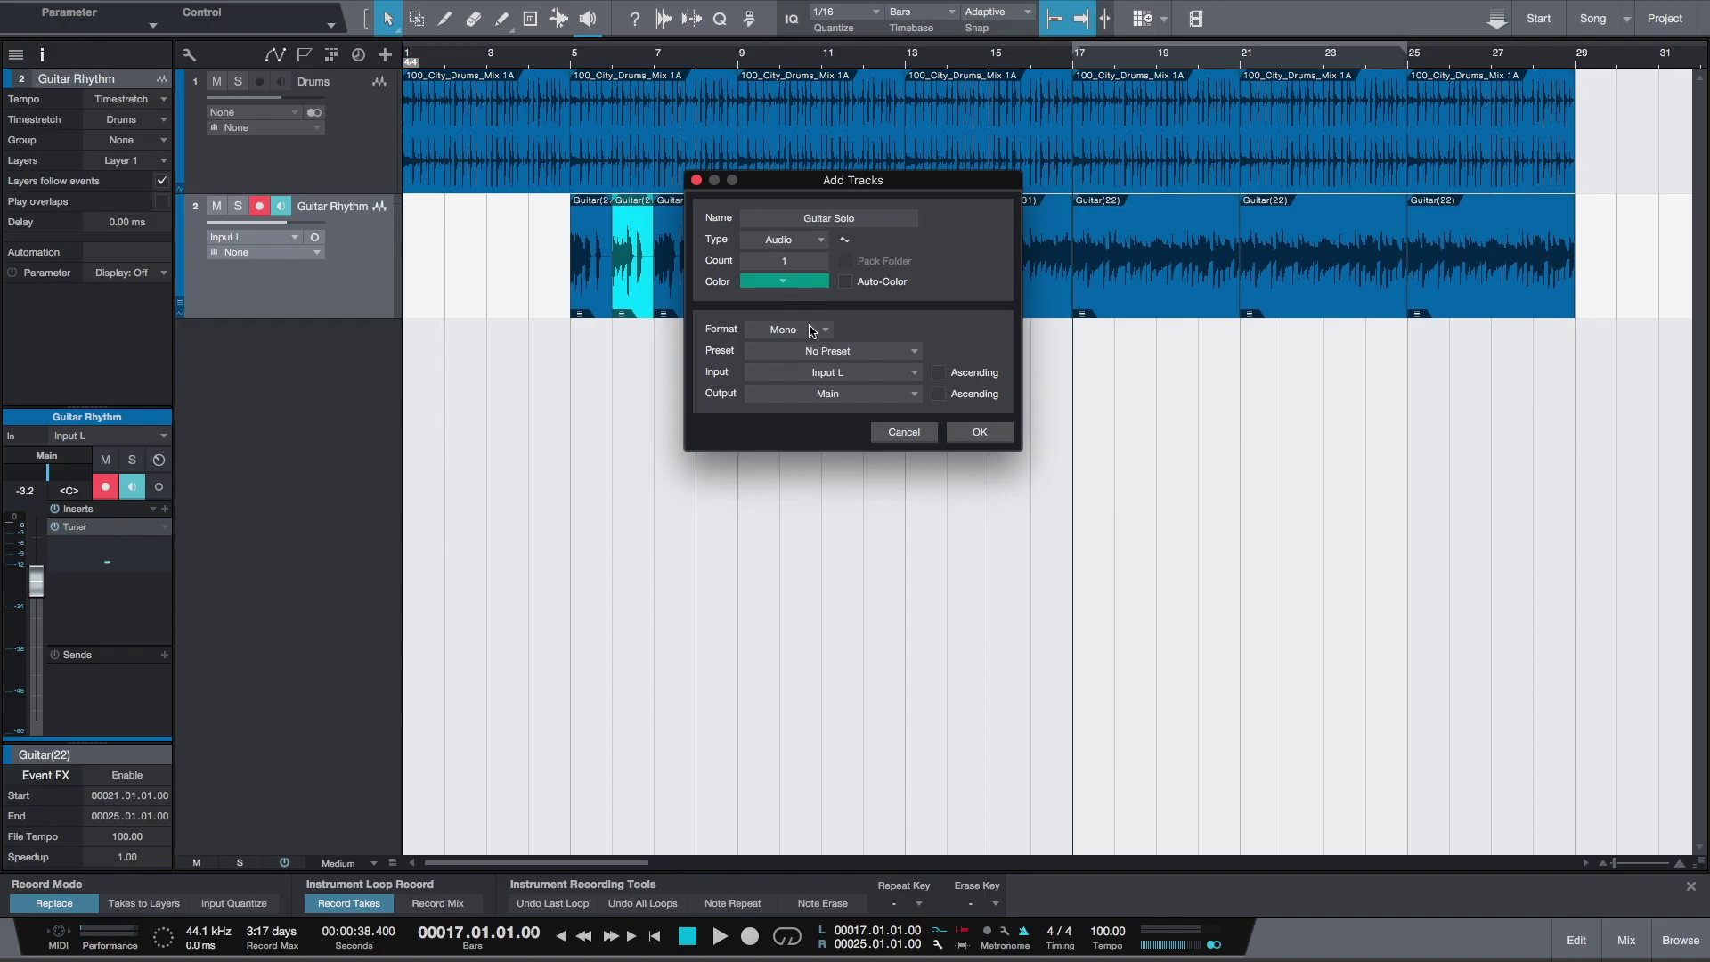
left_click(804, 285)
left_click(838, 428)
left_click(979, 432)
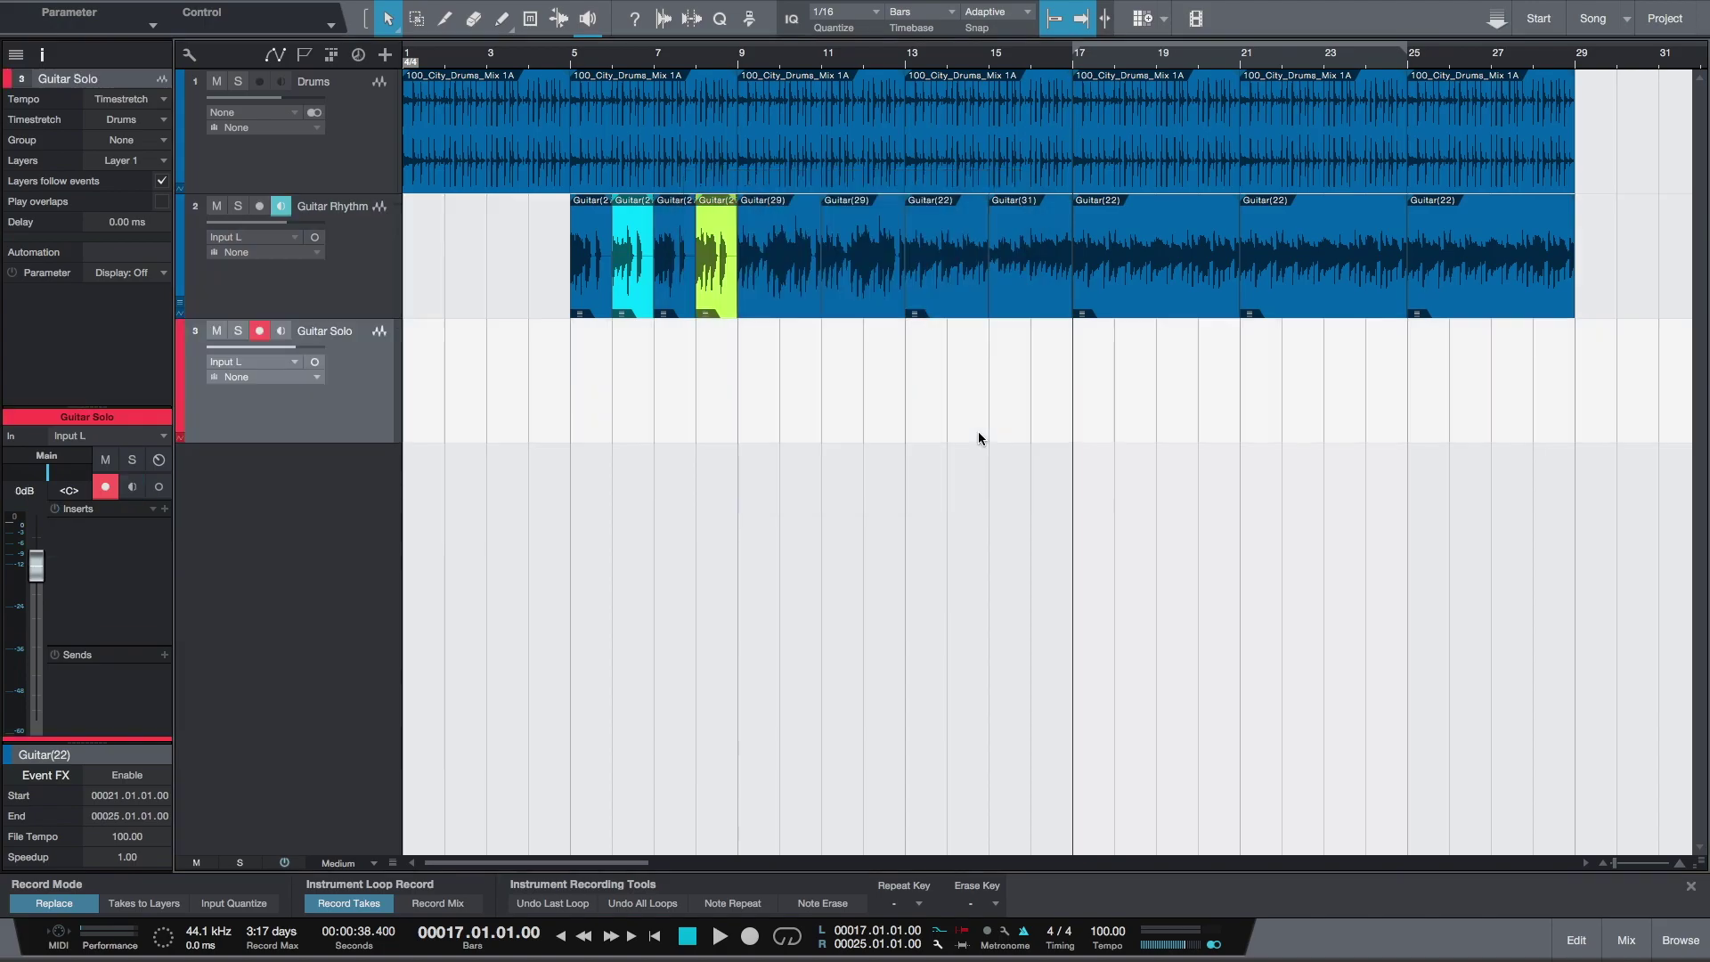
Move input monitoring from Guitar Rhythm to Guitar Solo and end the loop at bar 21
left_click(280, 206)
left_click(282, 330)
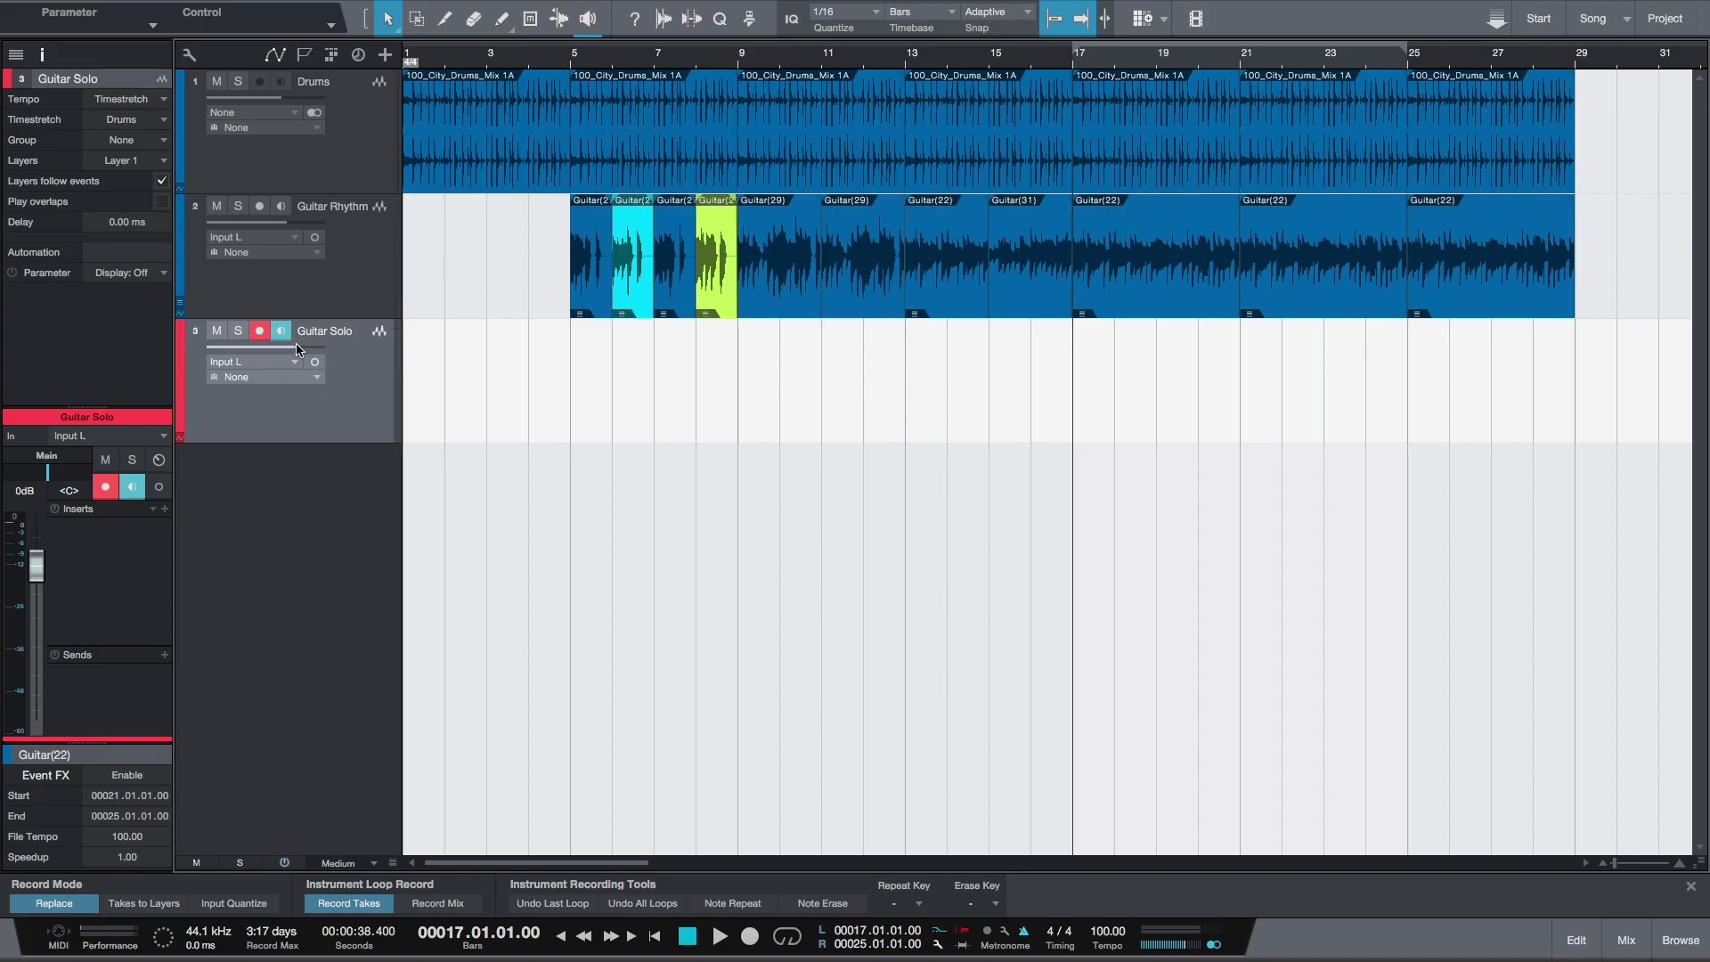
mouse_move(290, 346)
left_click(1417, 483)
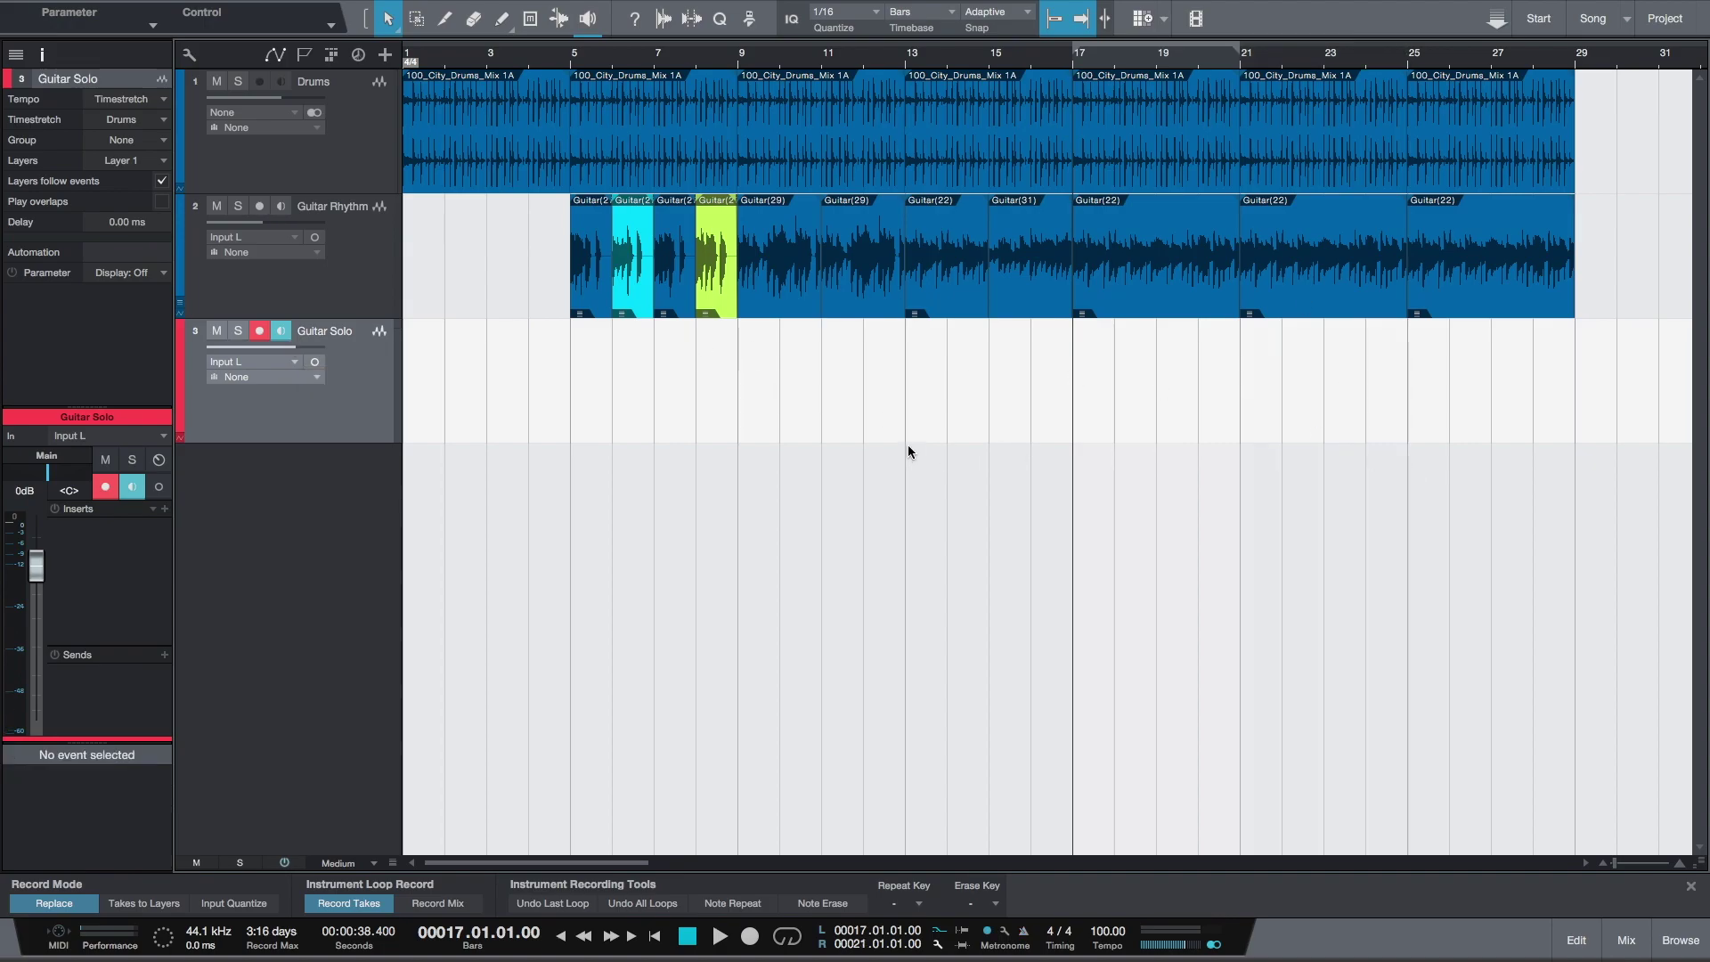
left_click(1680, 939)
Insert Ampire on Guitar Solo and audition the 7 Bender, Blues Man and Brett Linski presets
left_click(1505, 376)
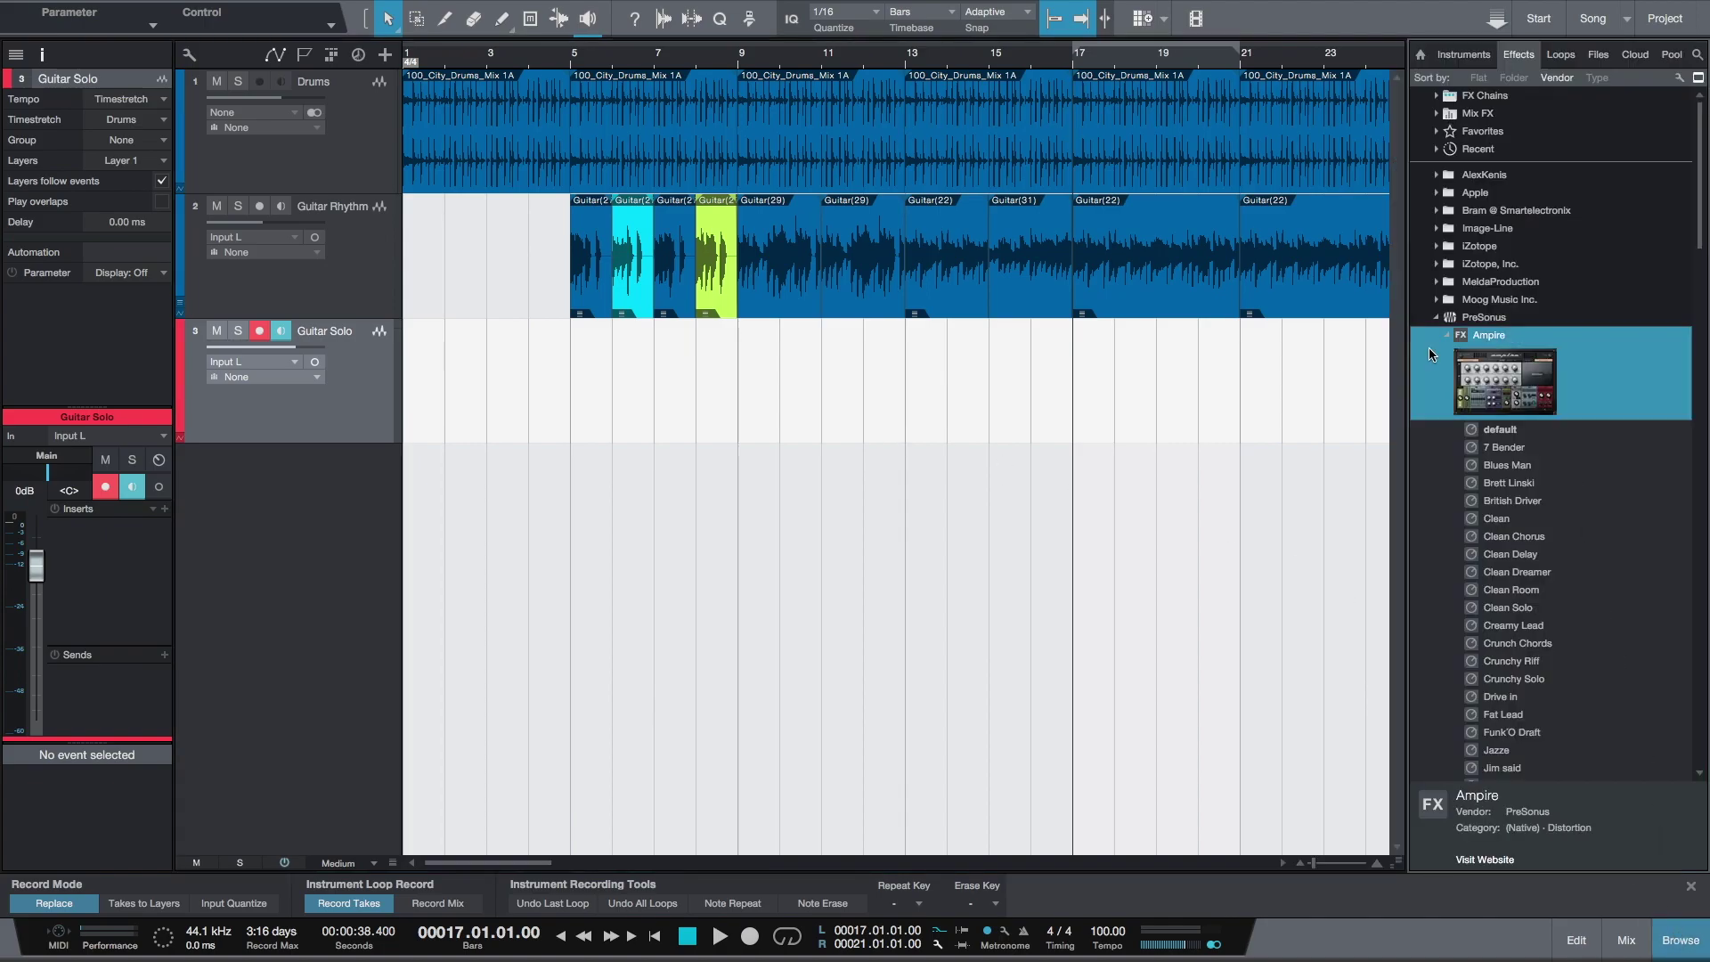
left_click_drag(1505, 377, 87, 547)
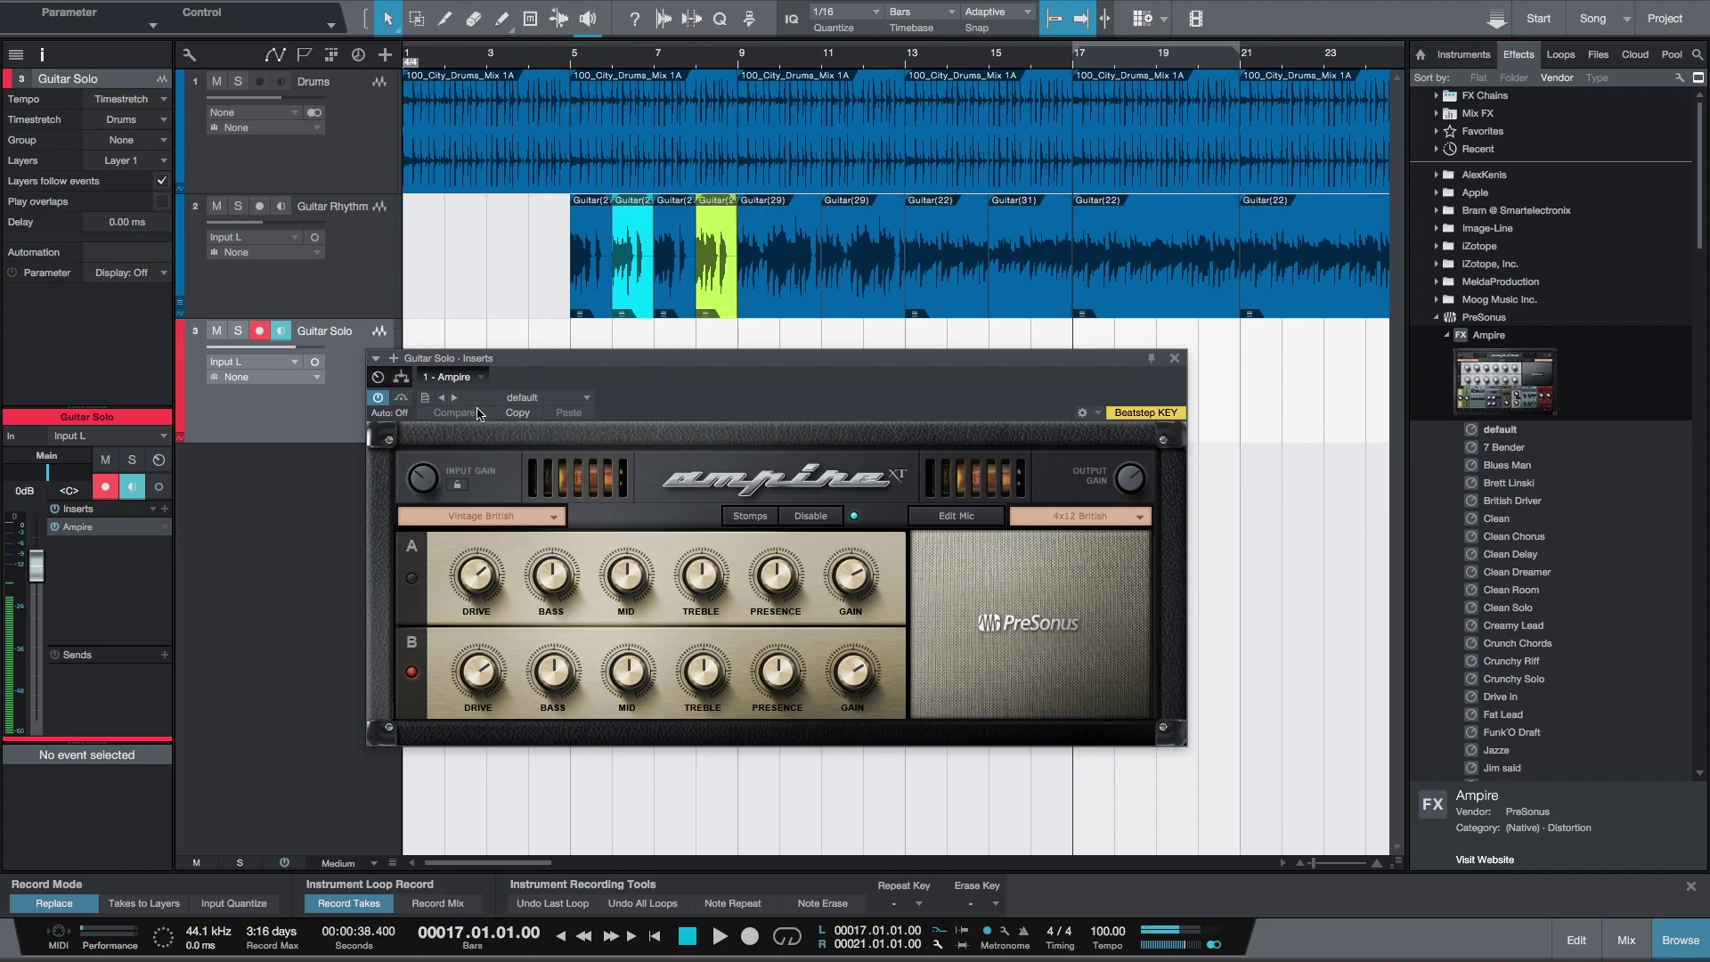
left_click(454, 399)
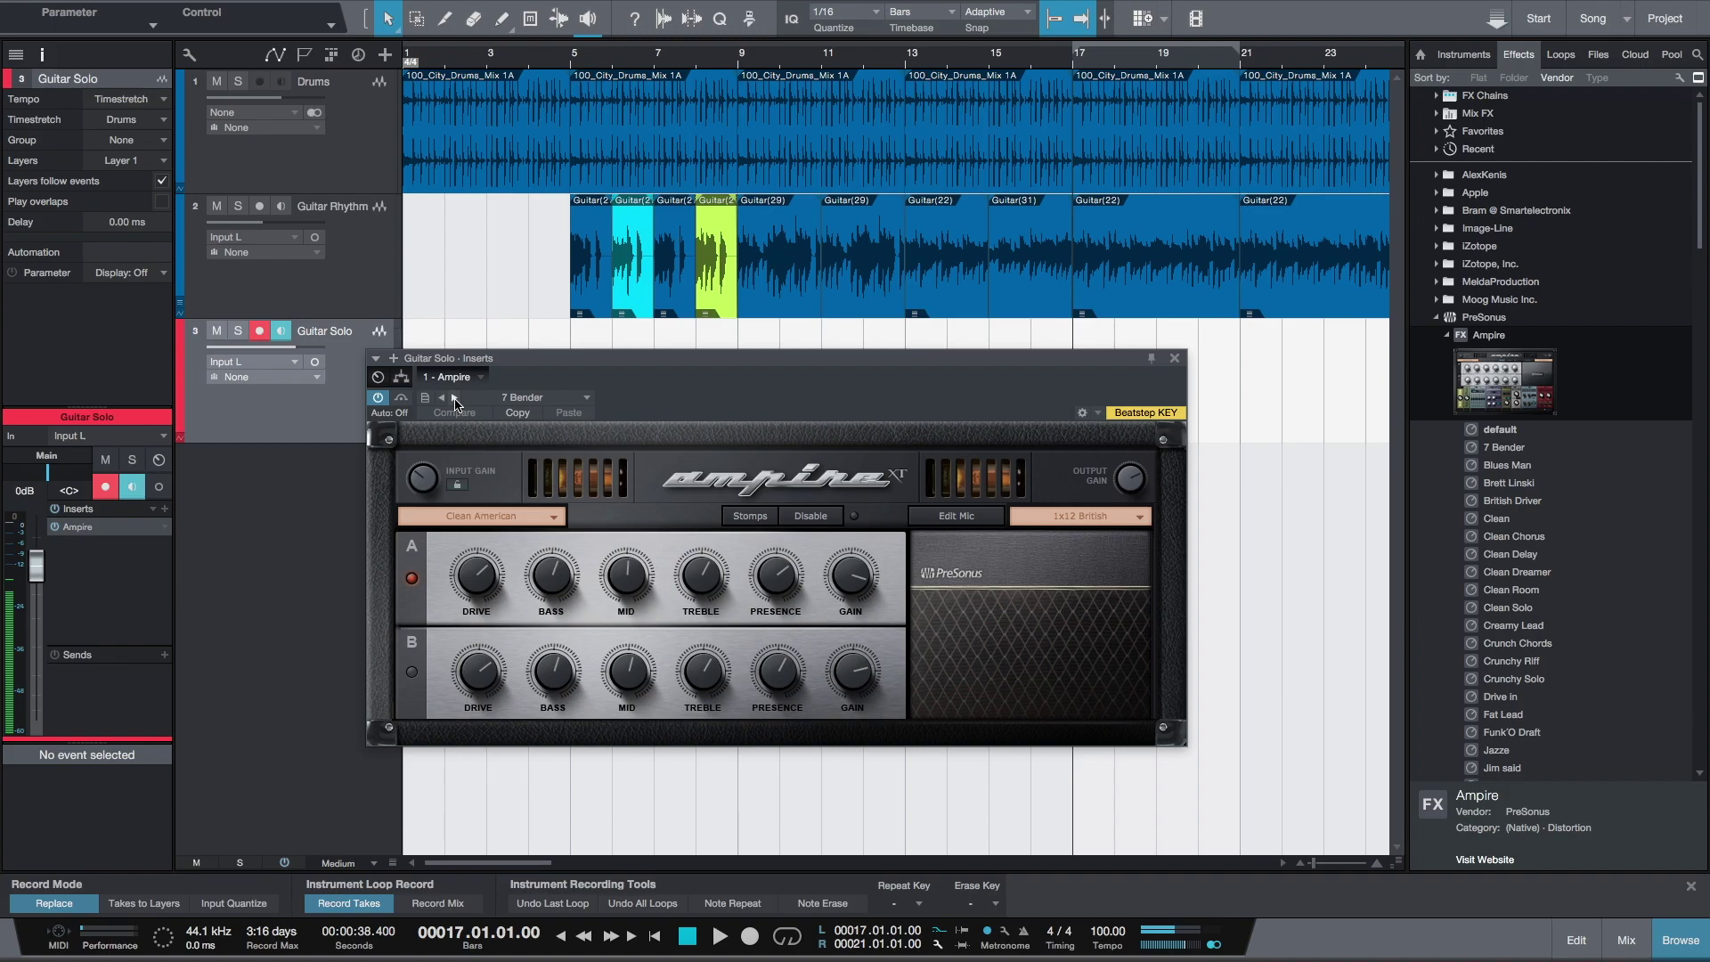
left_click(454, 399)
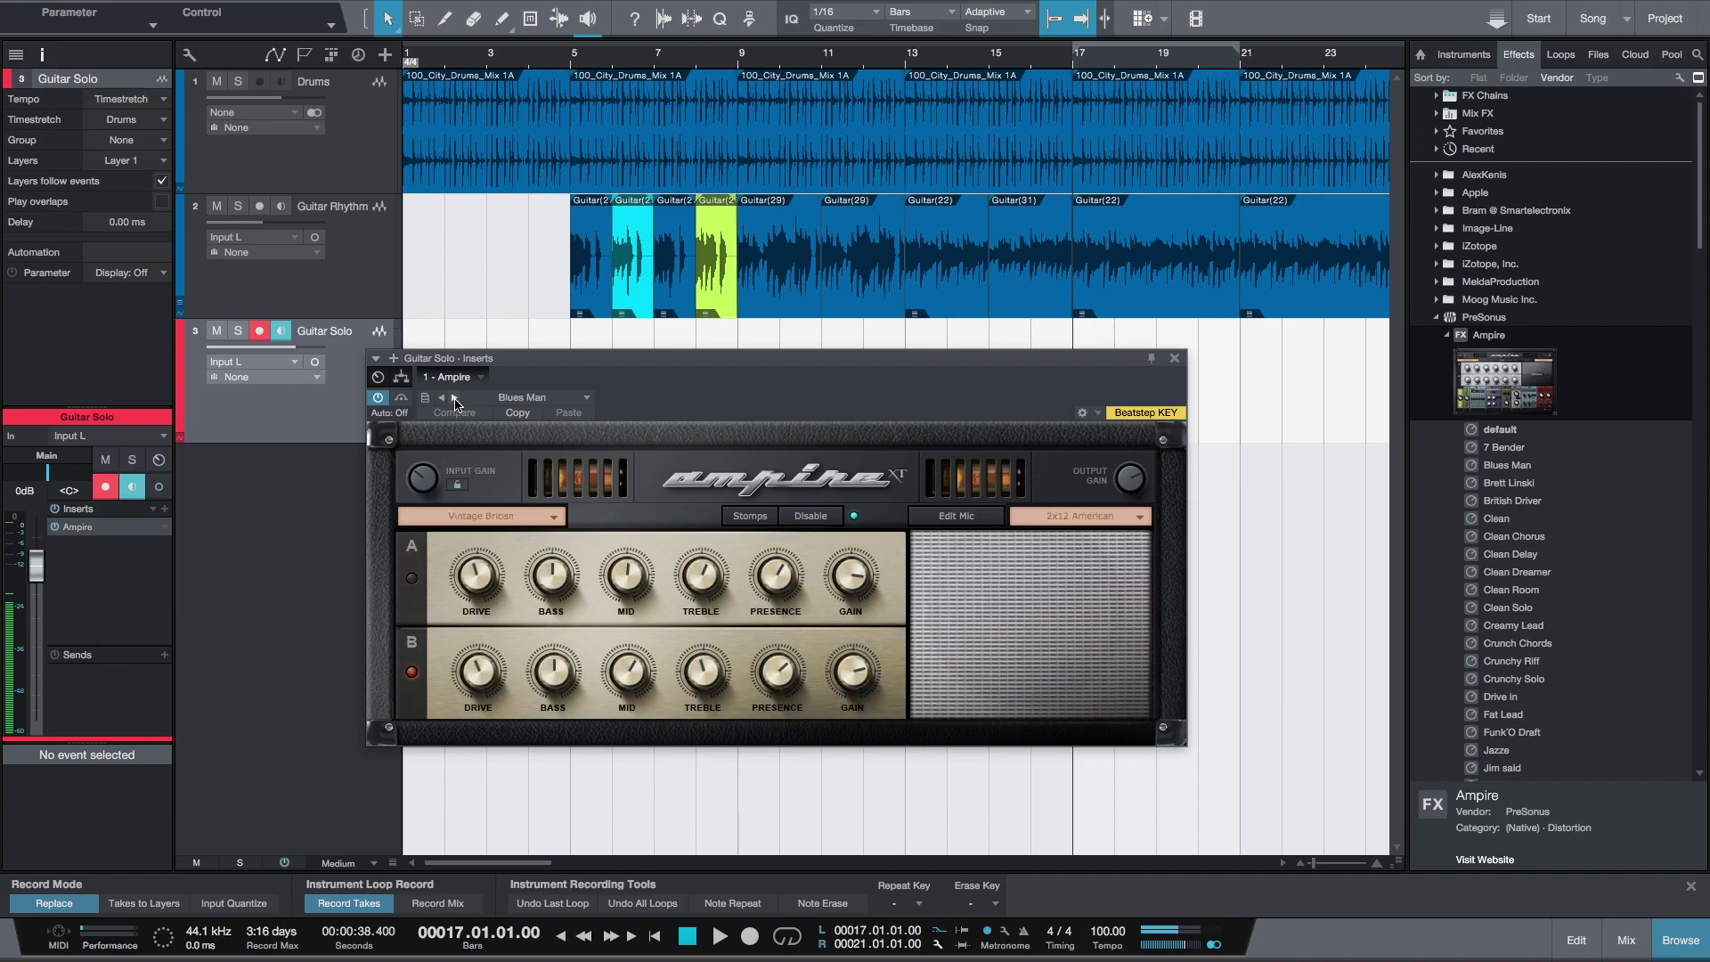
left_click(454, 399)
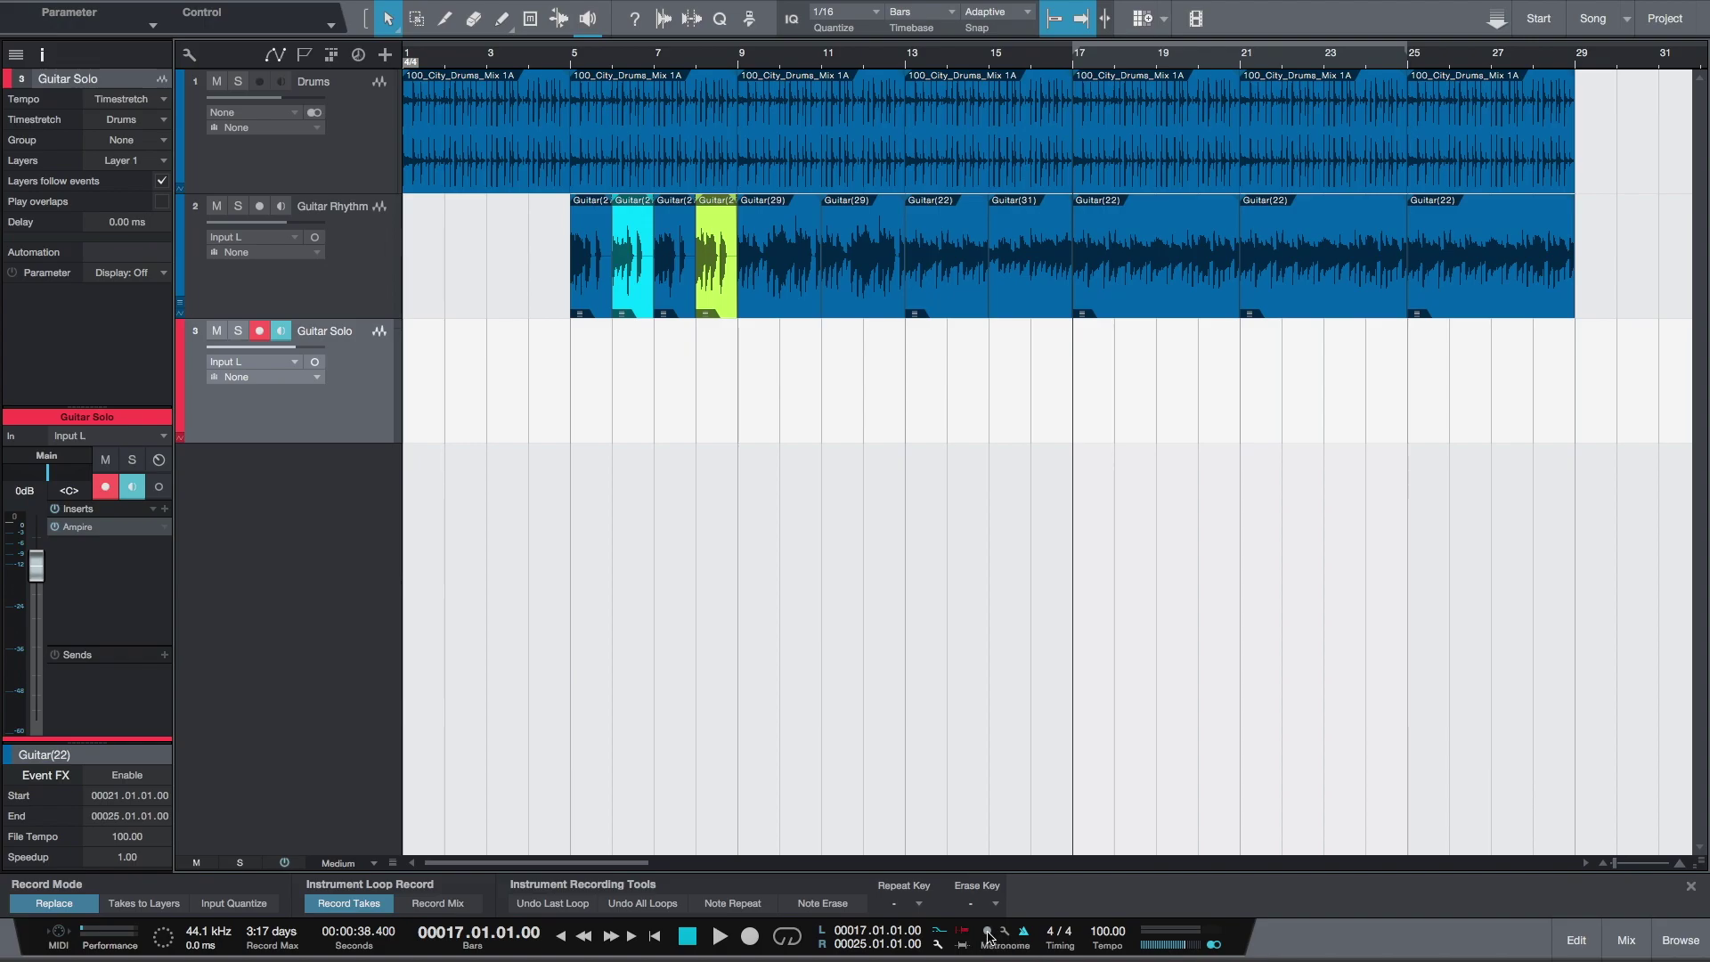
With Precount on, record the solo take from bar 17, then solo the Guitar Solo track
left_click(987, 931)
left_click(1246, 541)
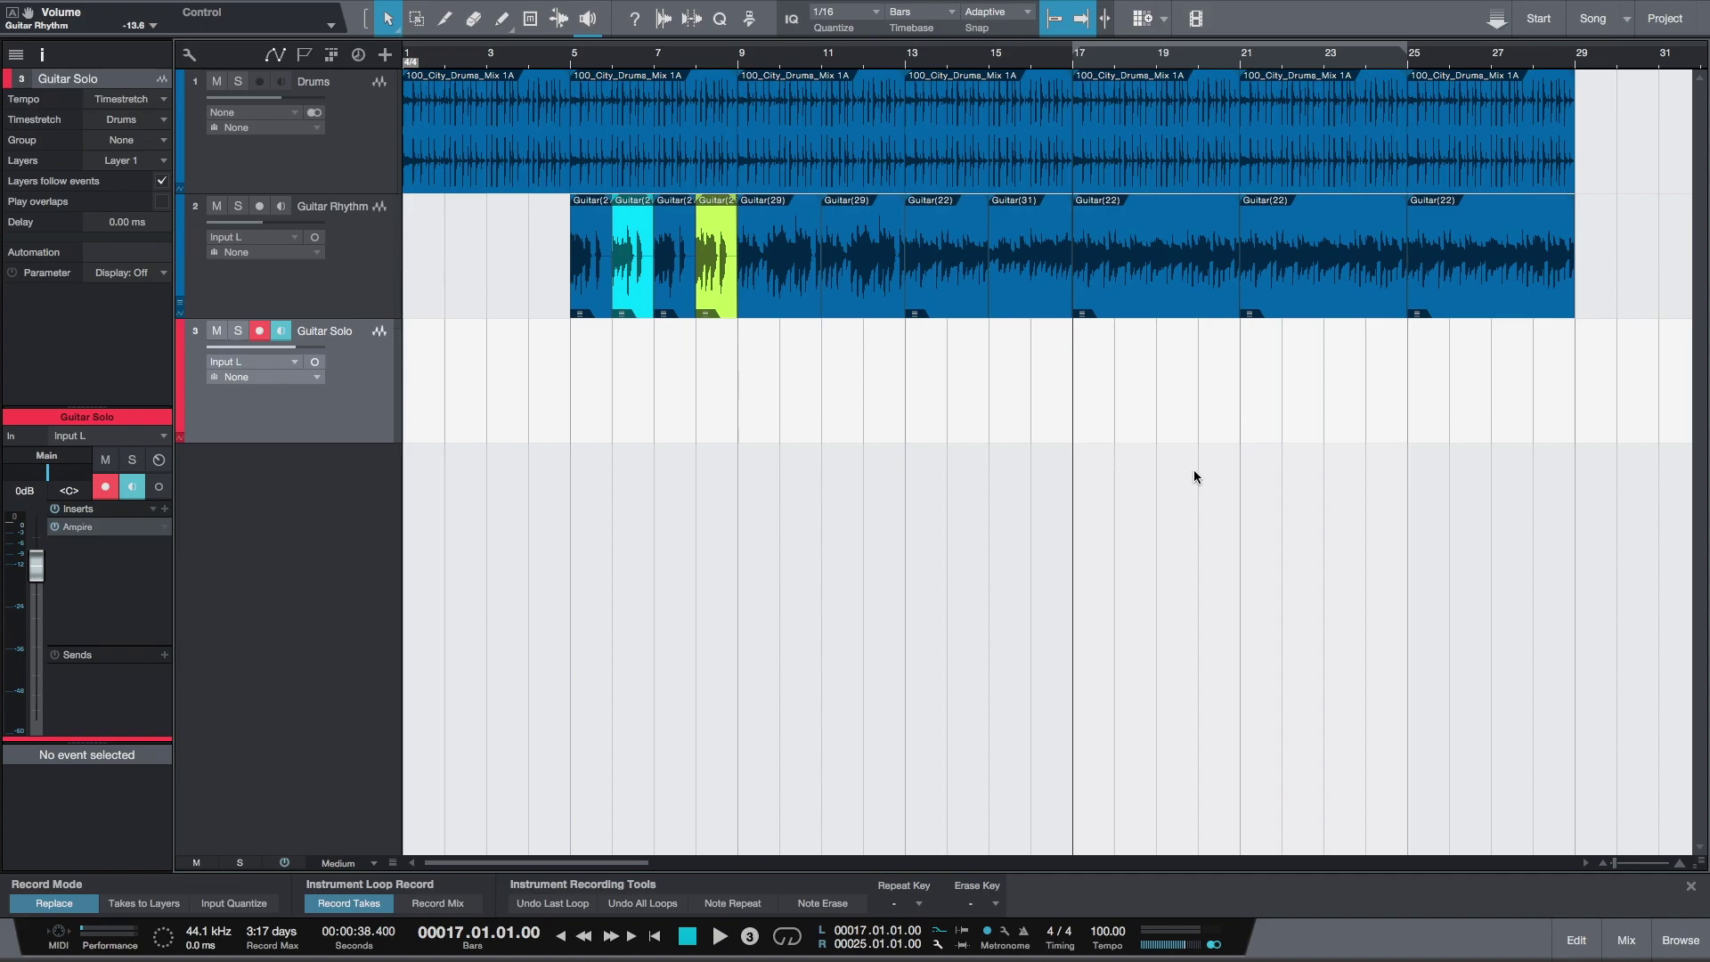
key("KP_Multiply")
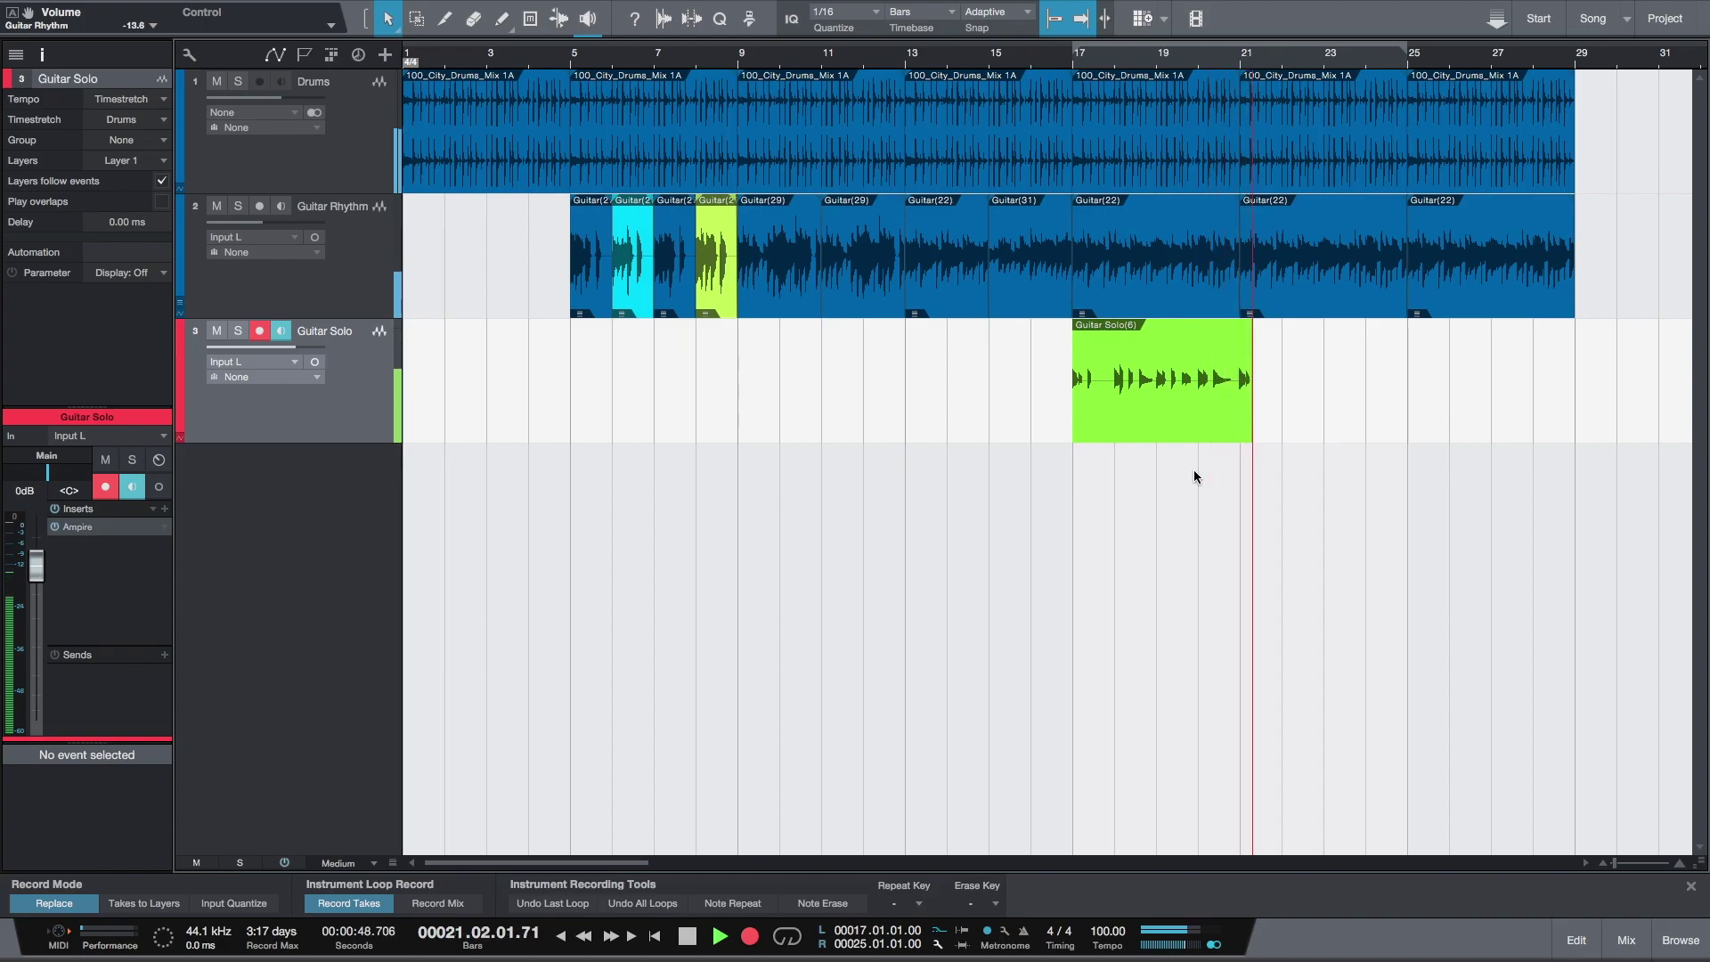
key("space")
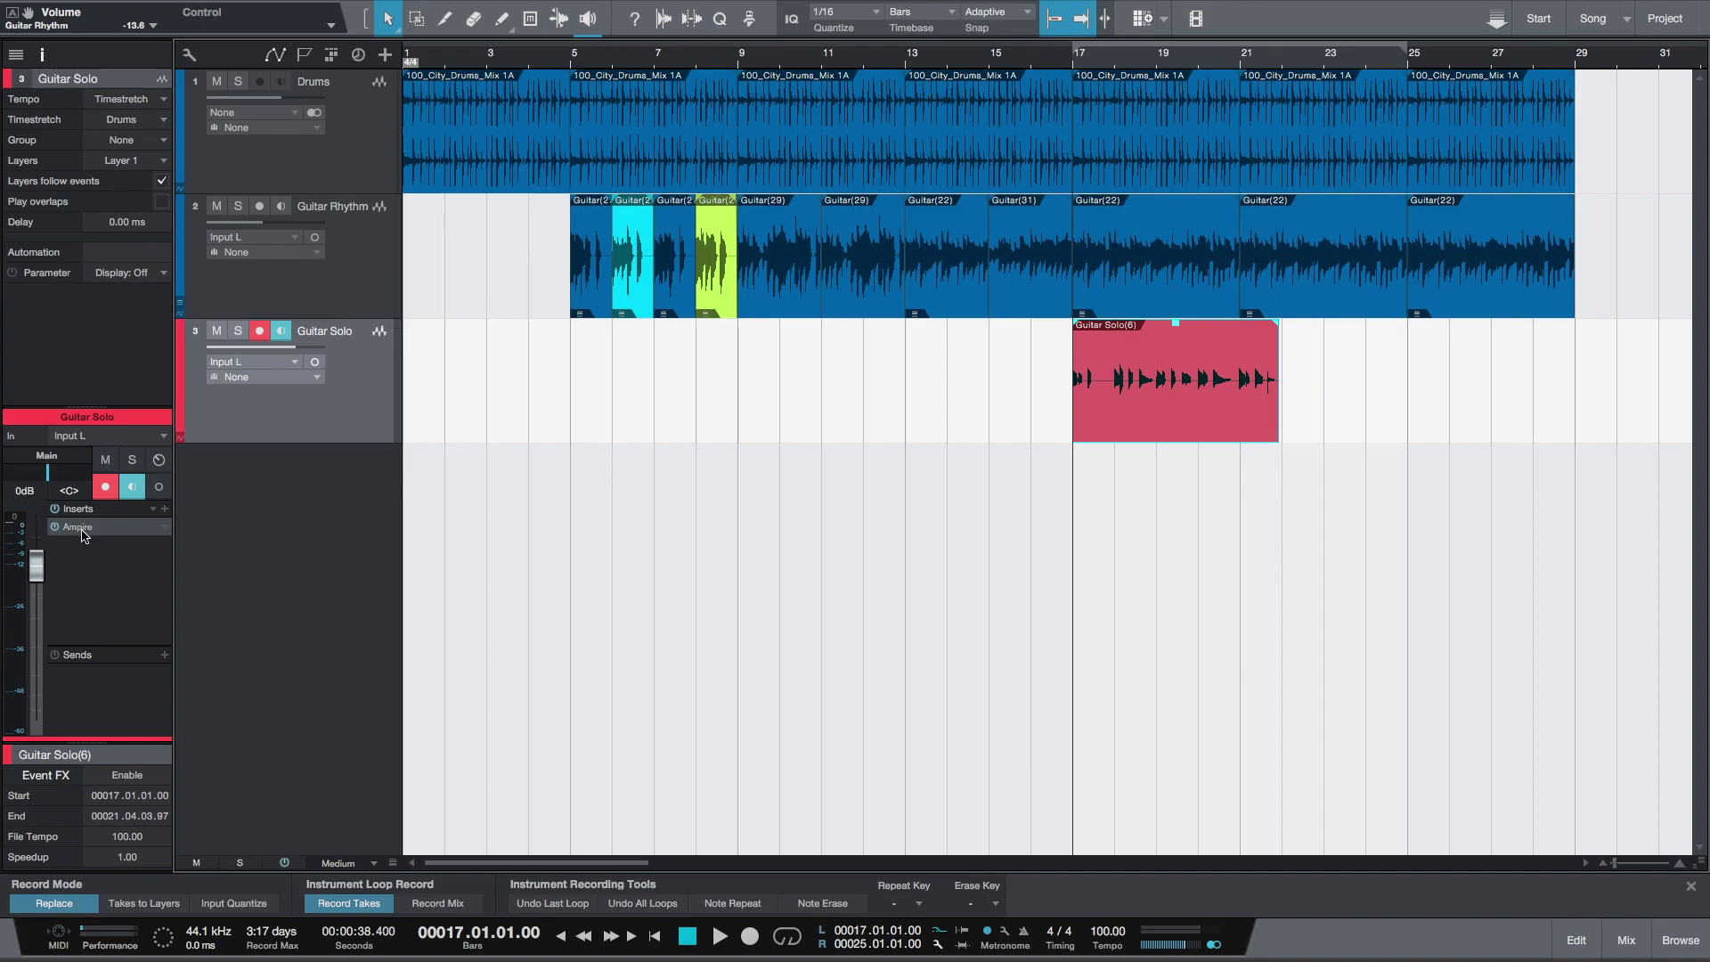
left_click(237, 332)
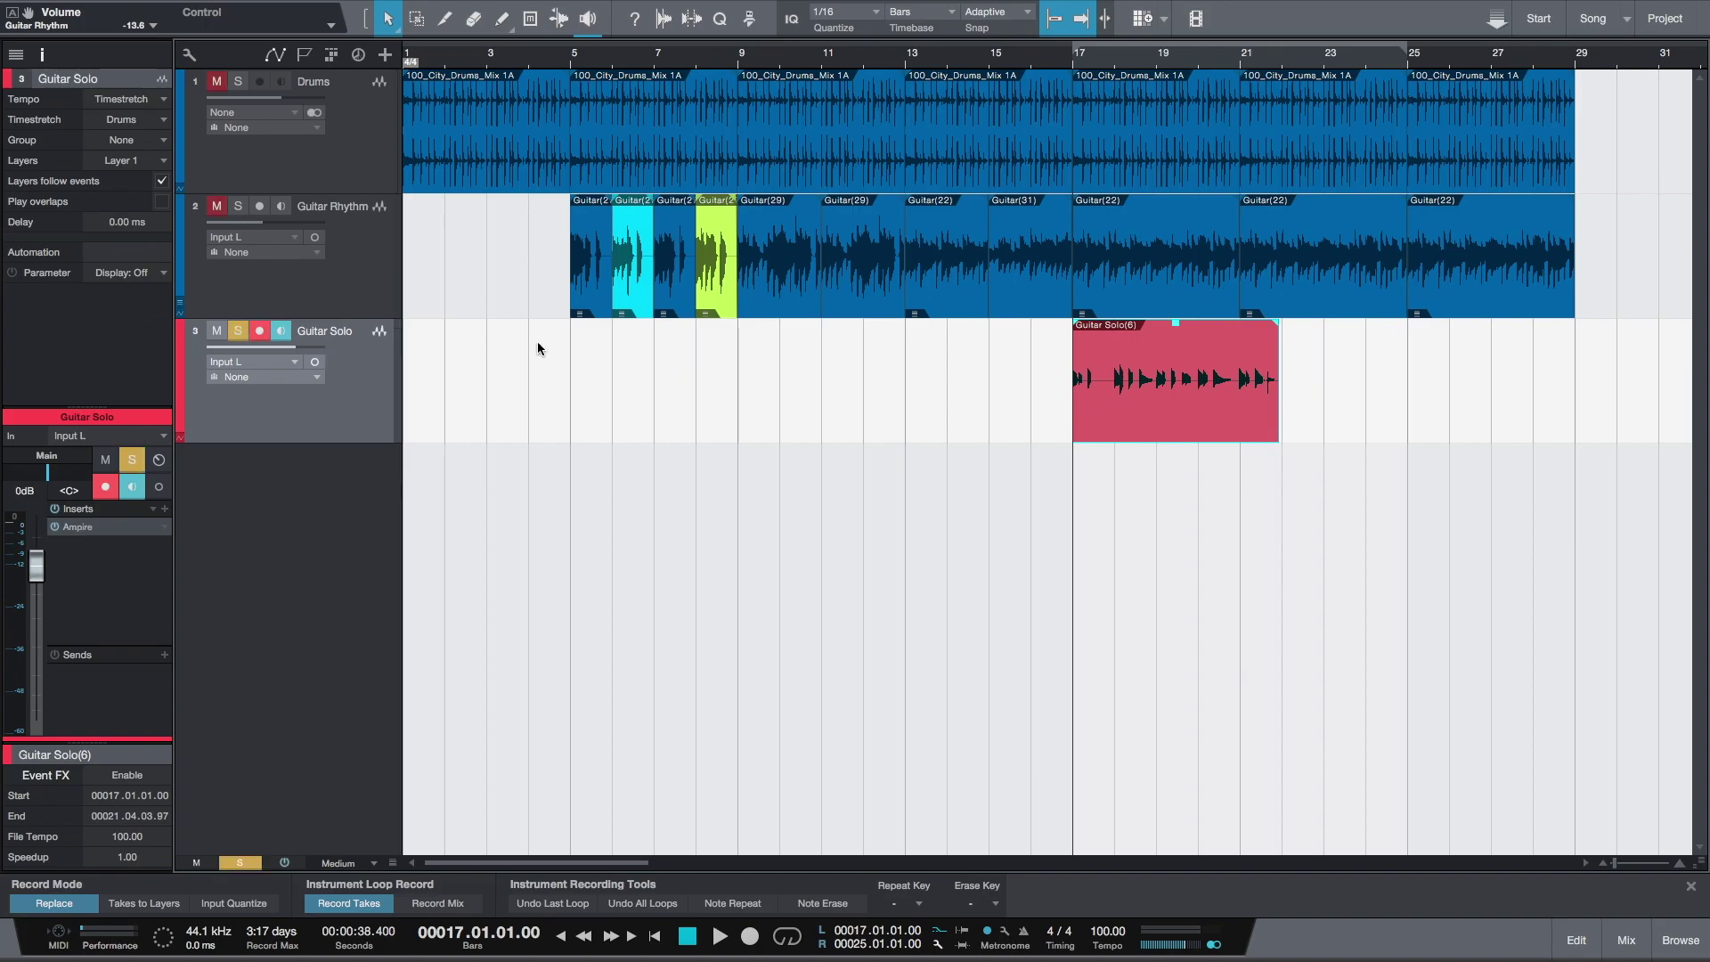
Set the loop range to bars 17–21 and turn looping on
mouse_move(1075, 49)
left_mouse_down()
mouse_move(1242, 49)
mouse_move(1191, 49)
left_mouse_up()
left_click_drag(1076, 49, 1242, 53)
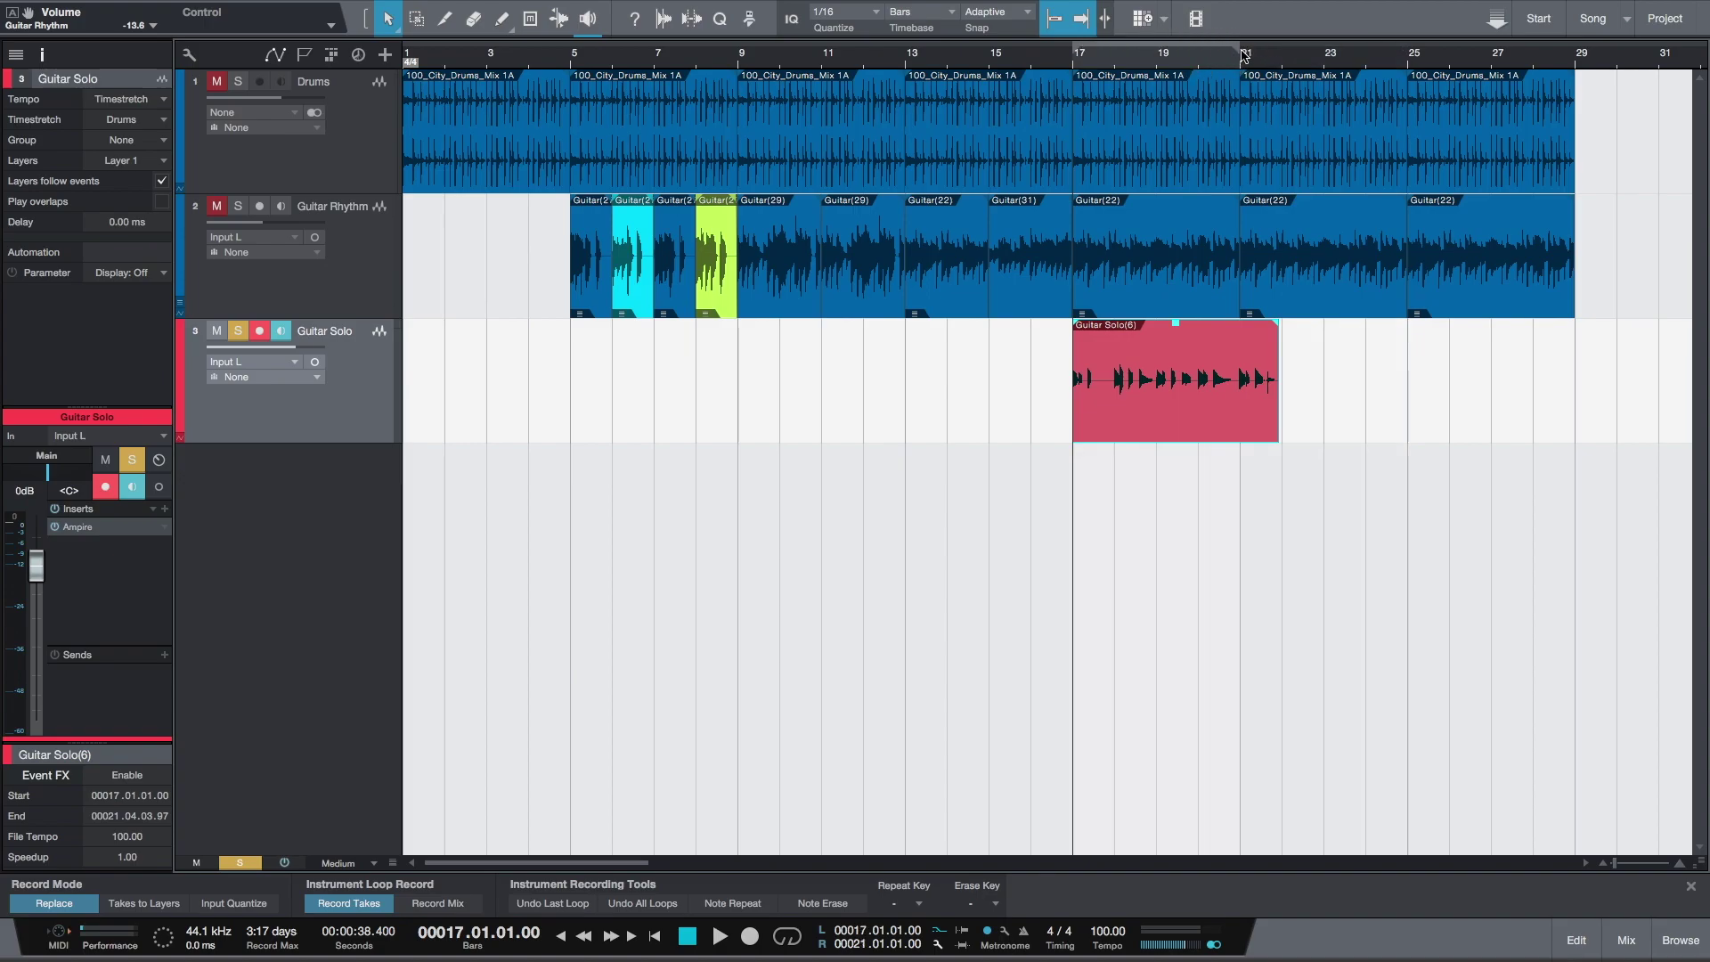
key("slash")
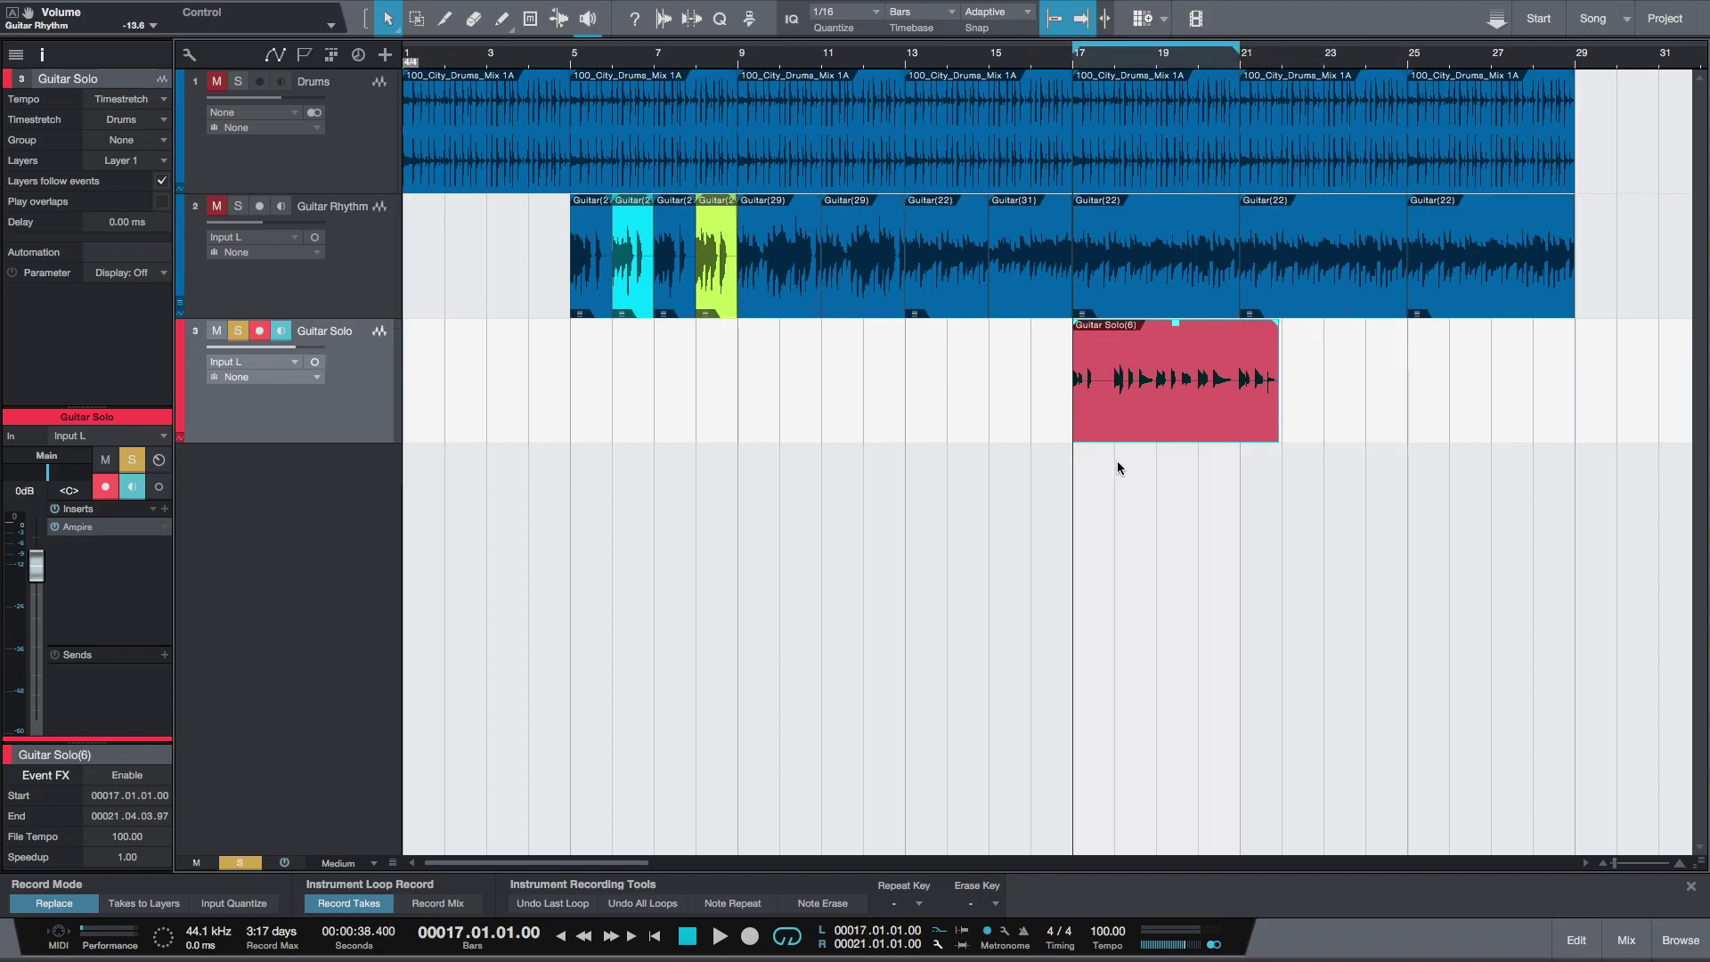
Play back the solo through Ampire and switch the amp to the Clean preset
left_click(82, 530)
key("space")
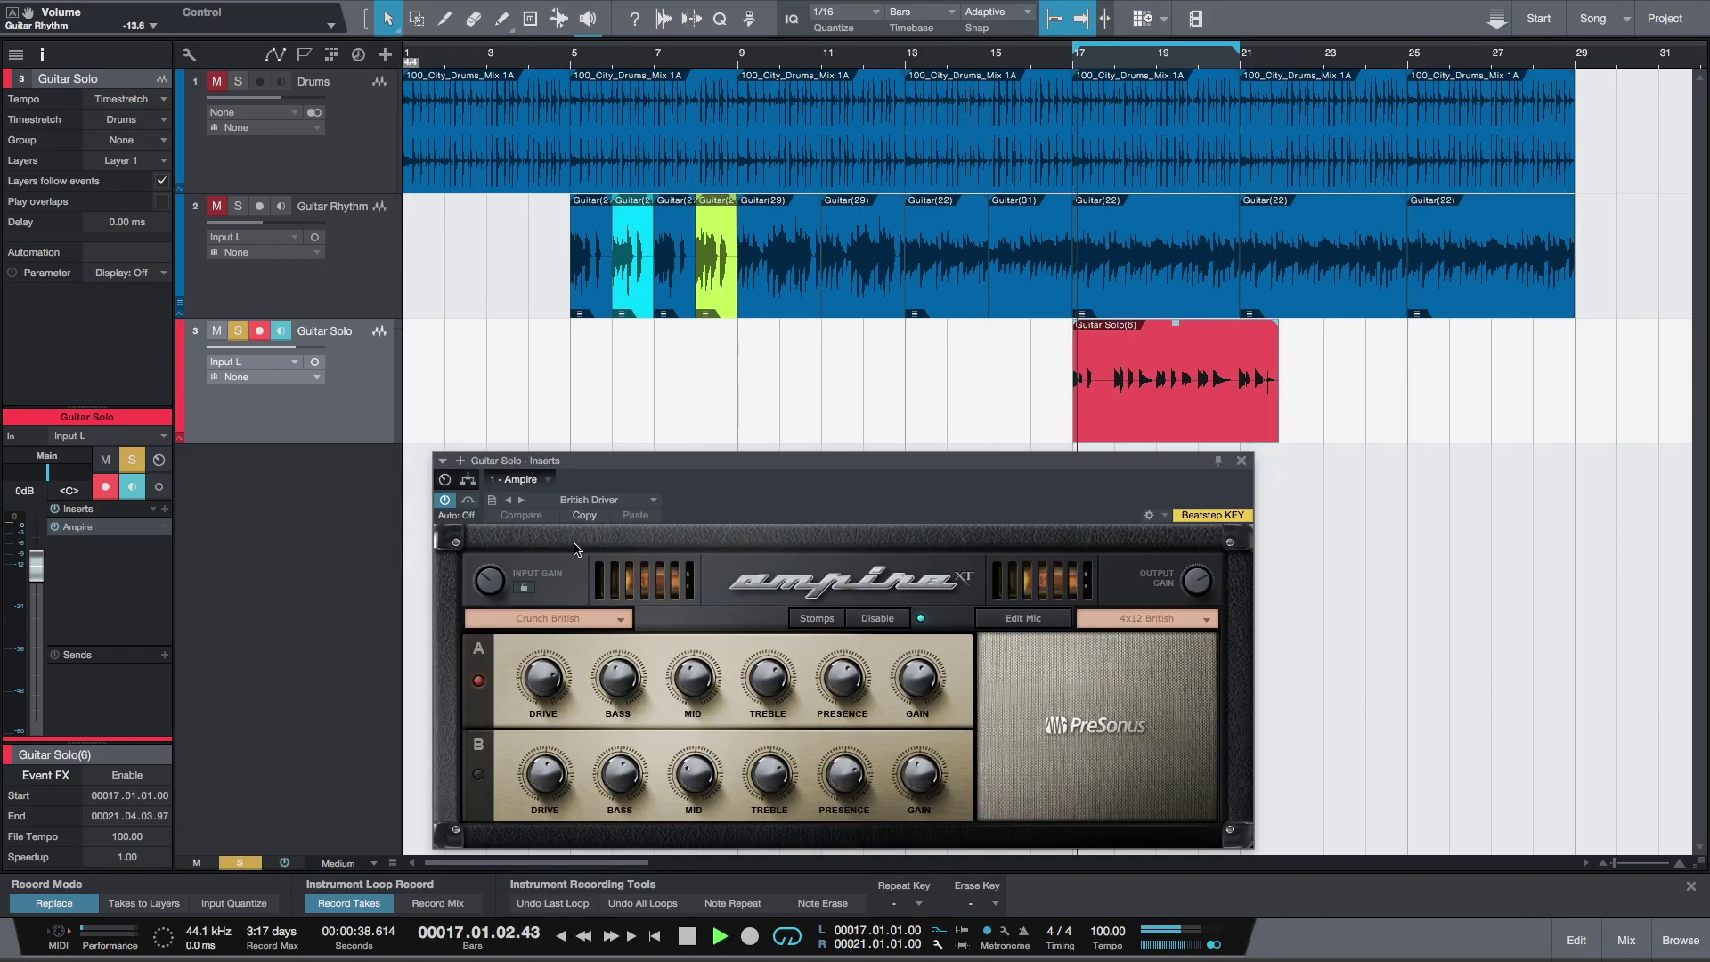
left_click(523, 501)
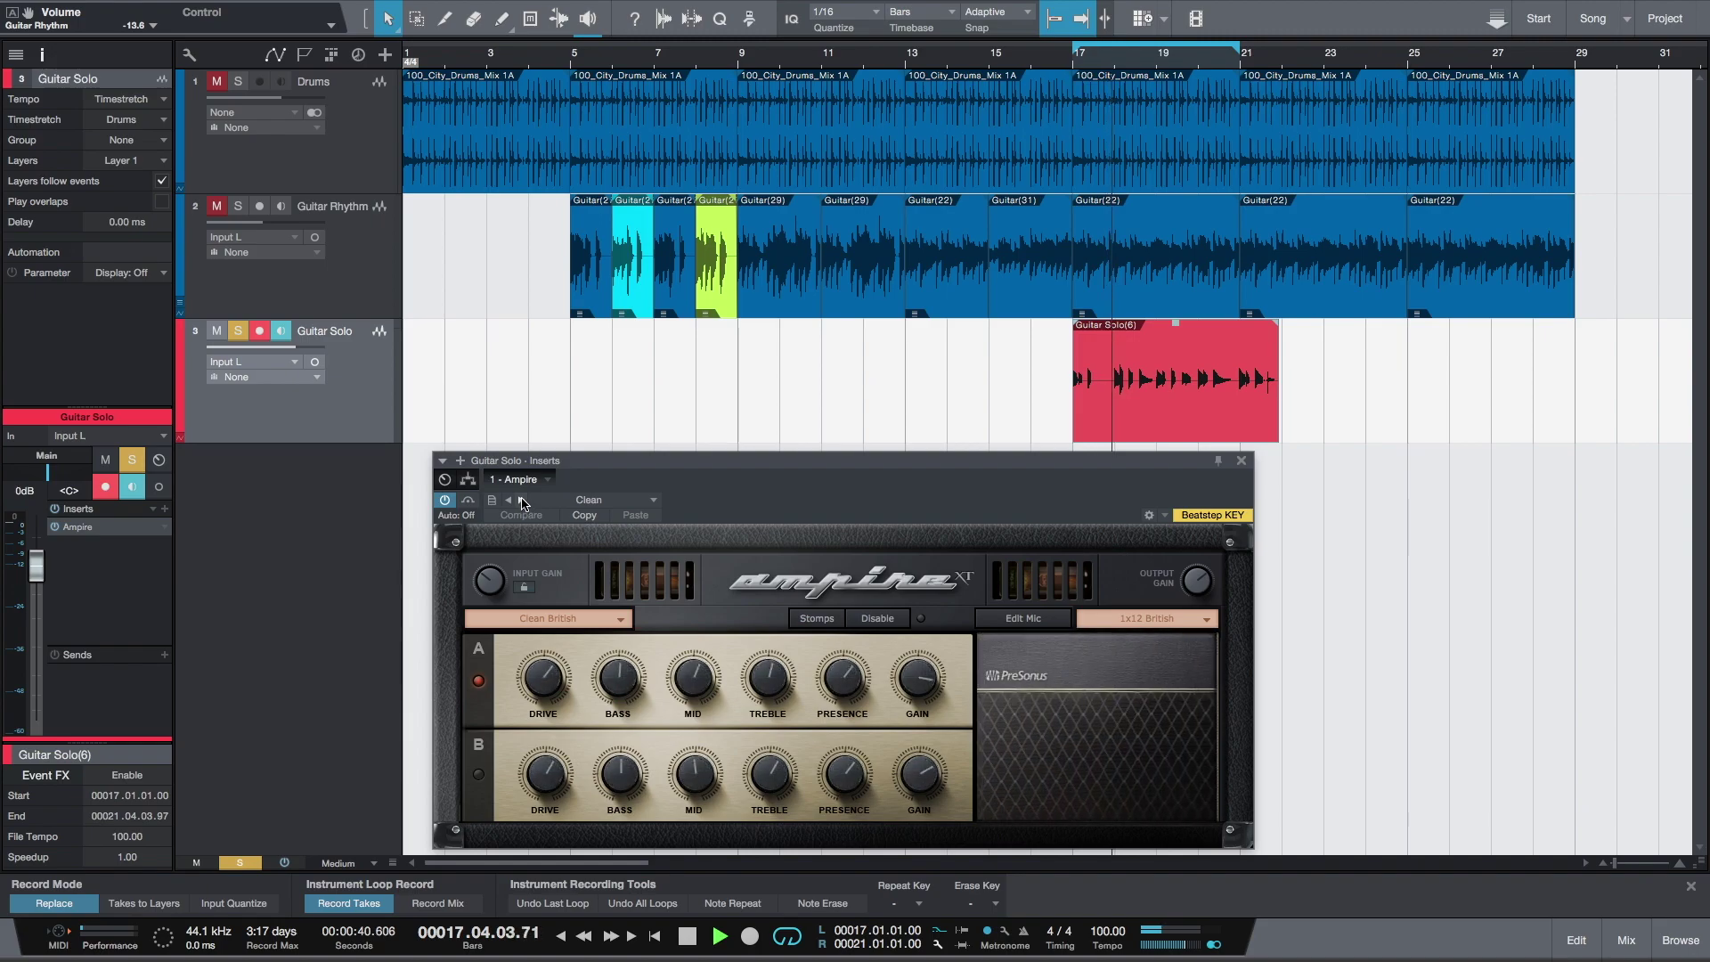